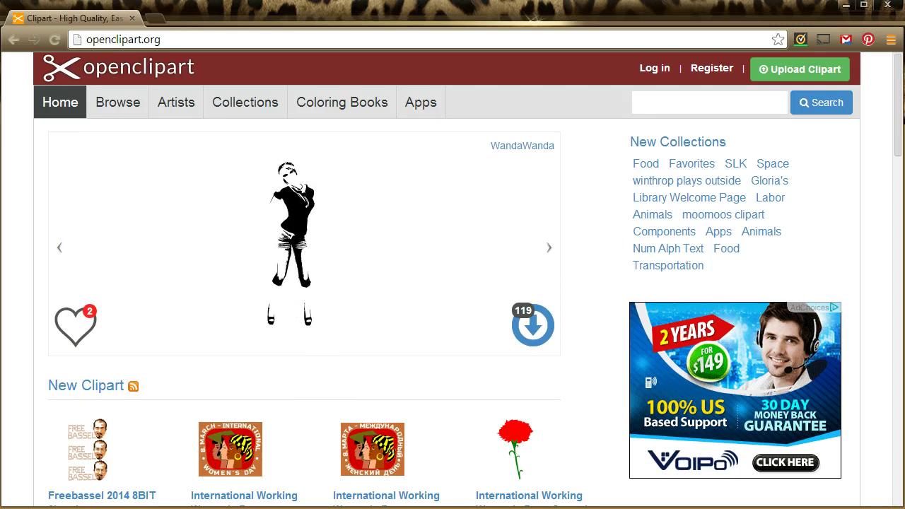
Search images for 'paper cutting', preview the Tea Glorious Tea paper cut, and close that tab.
click(154, 18)
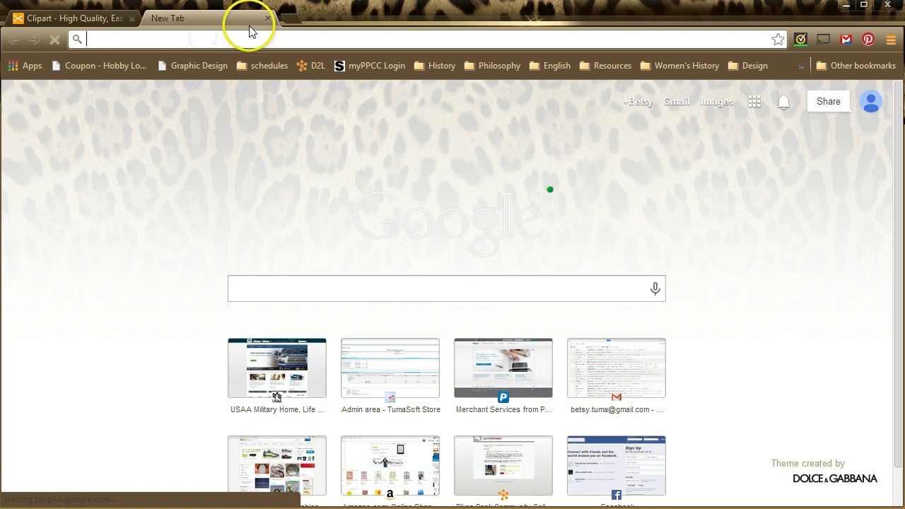
text(paper cutting)
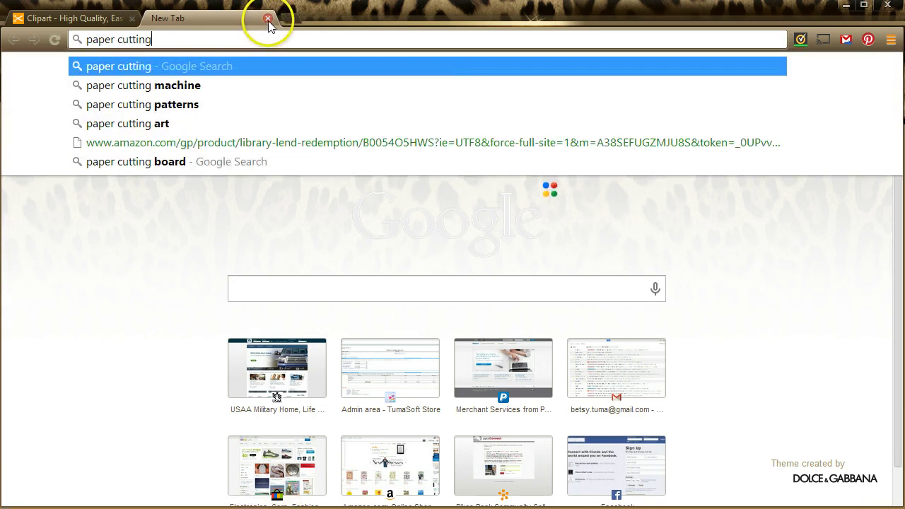
key(Return)
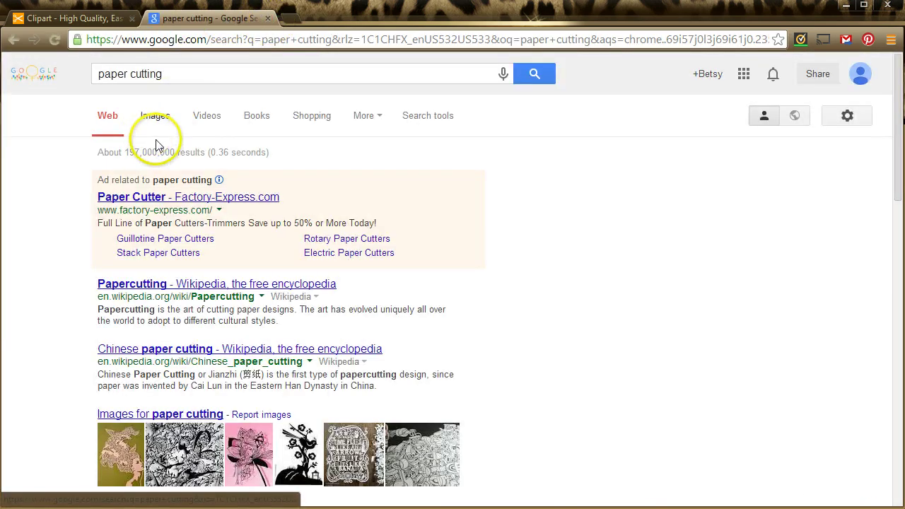
click(185, 415)
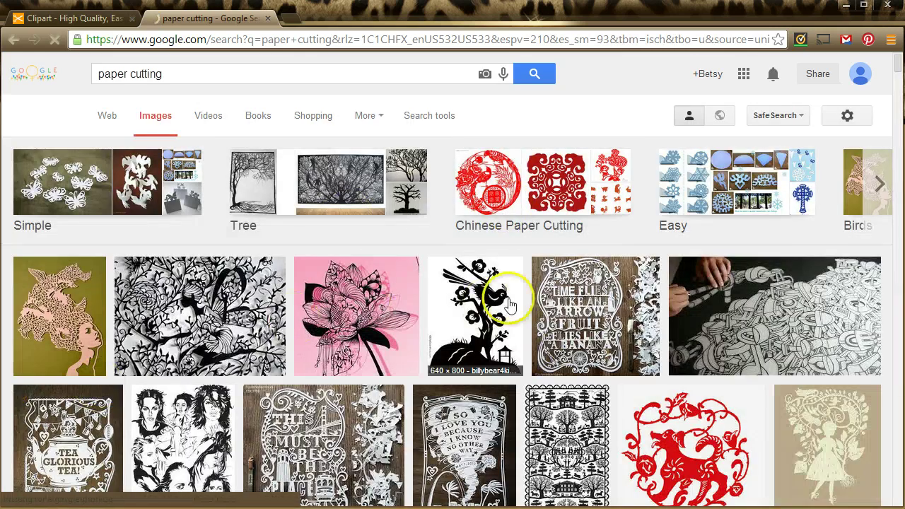
scroll(523, 297, down, 2)
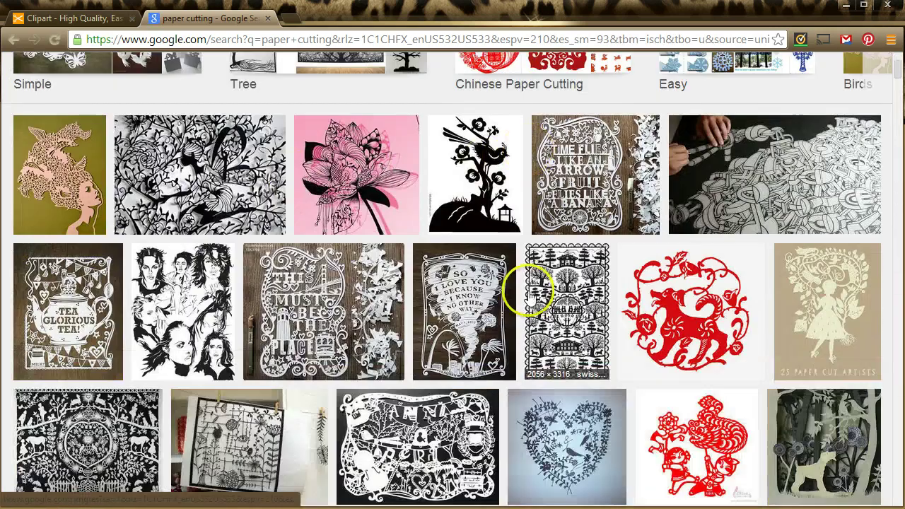
click(82, 318)
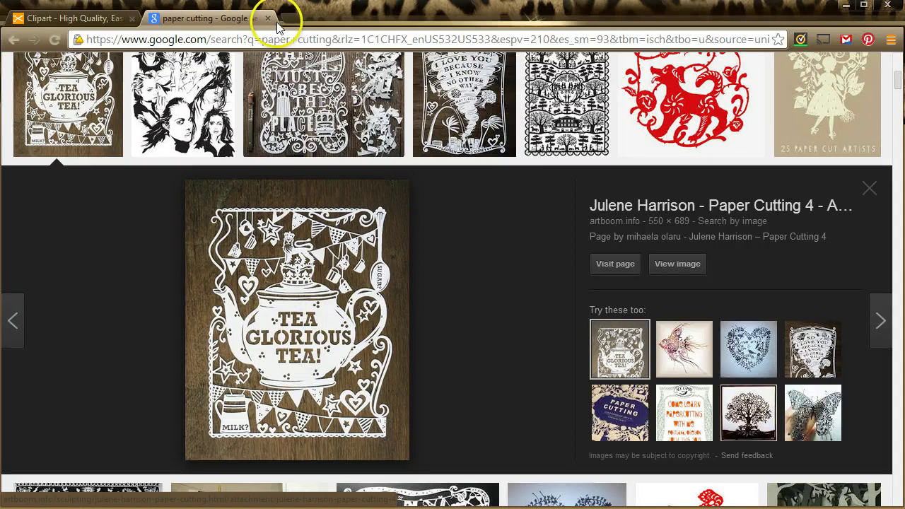
scroll(367, 251, up, 2)
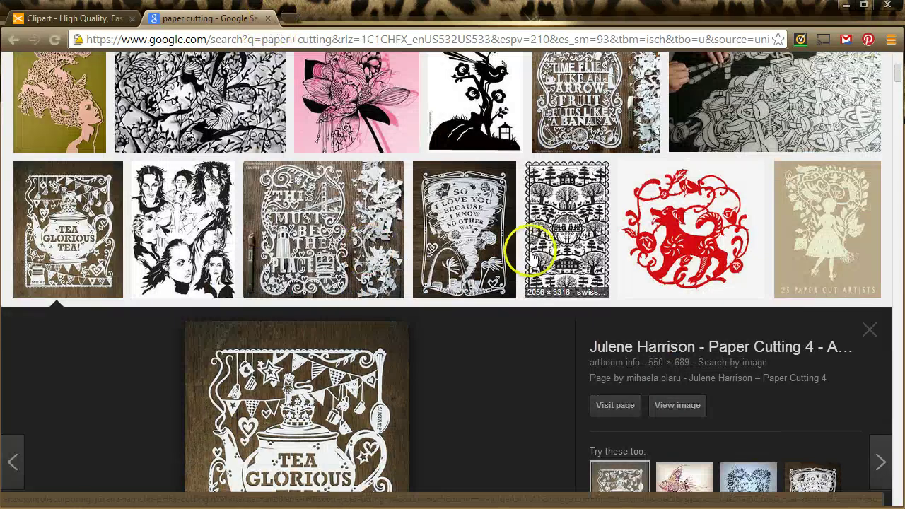
click(272, 18)
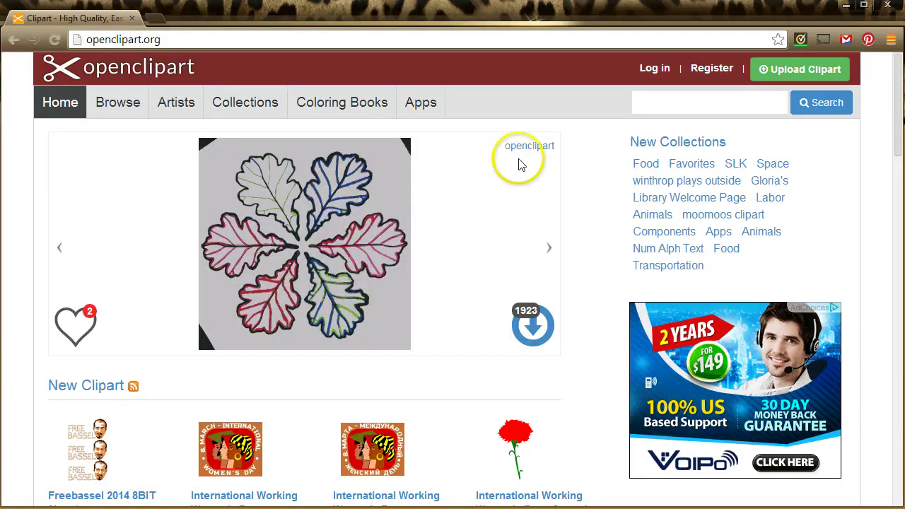
Scroll to the Openclipart footer and open its Share and Use page.
scroll(499, 149, down, 15)
scroll(494, 147, down, 9)
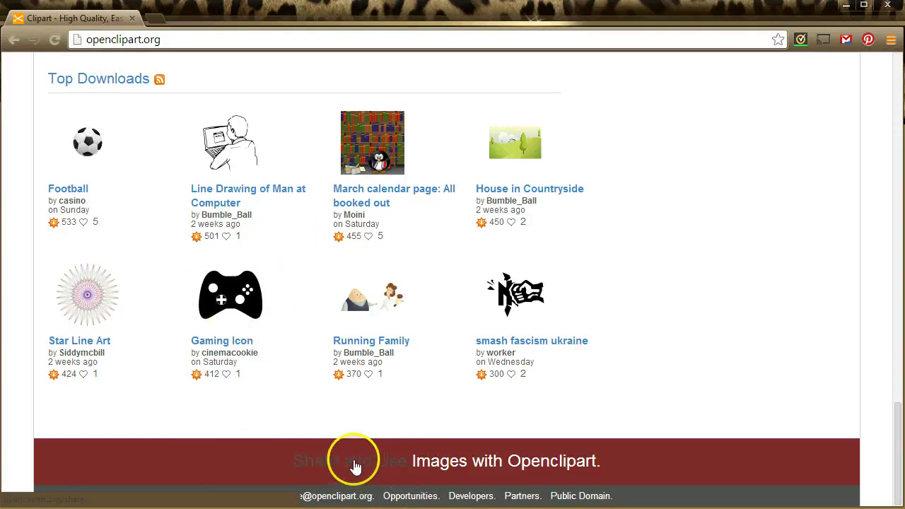
click(356, 466)
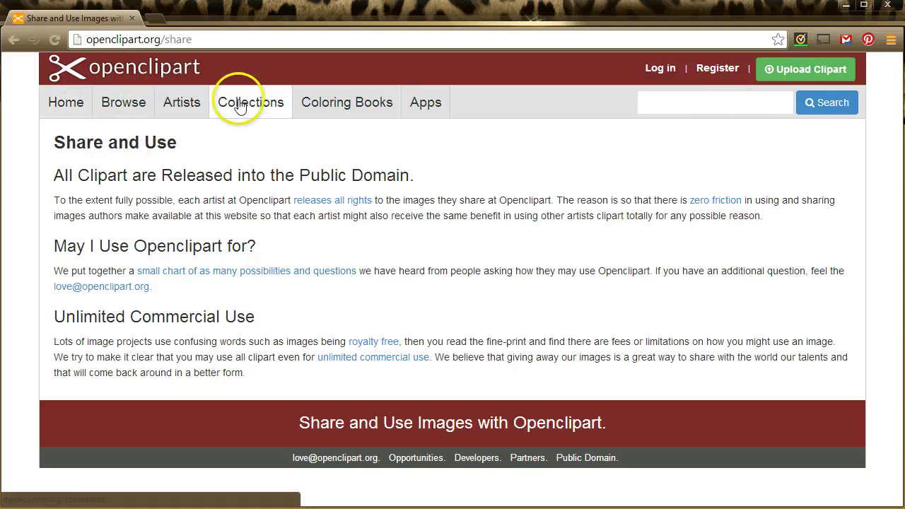
Search Openclipart for 'dog silhouette' and open the Dog silhouette page down to its download buttons.
click(92, 71)
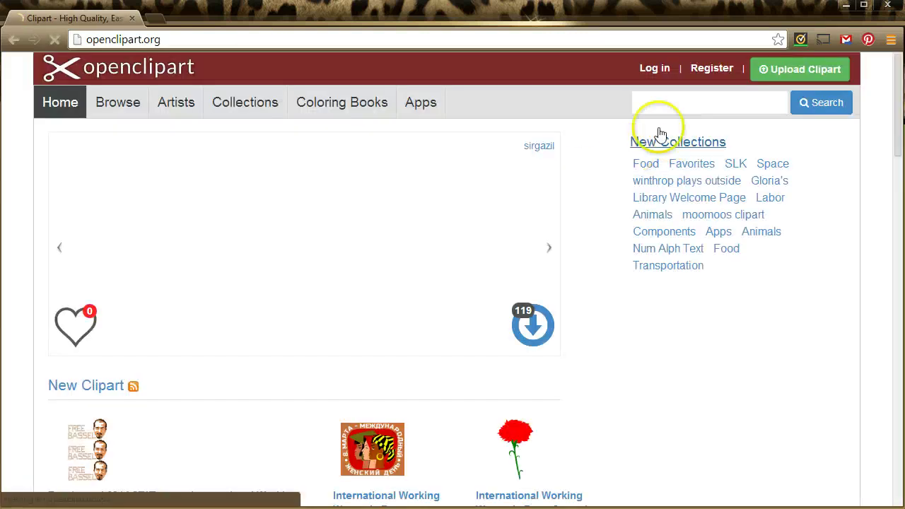
click(694, 107)
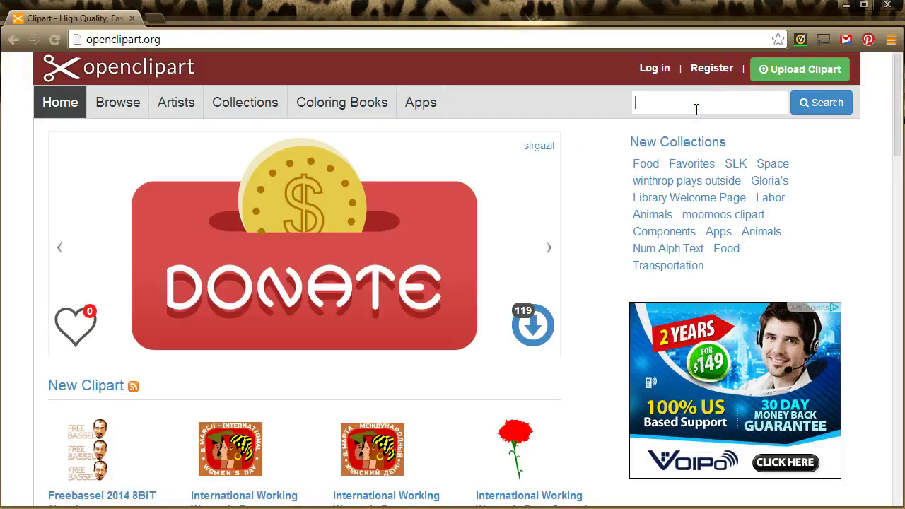
text(dog silhouet)
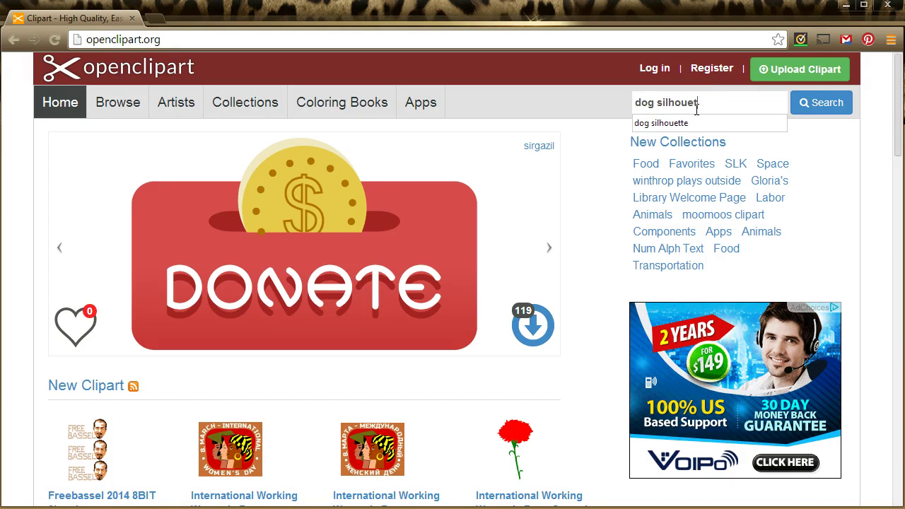
text(te)
key(Return)
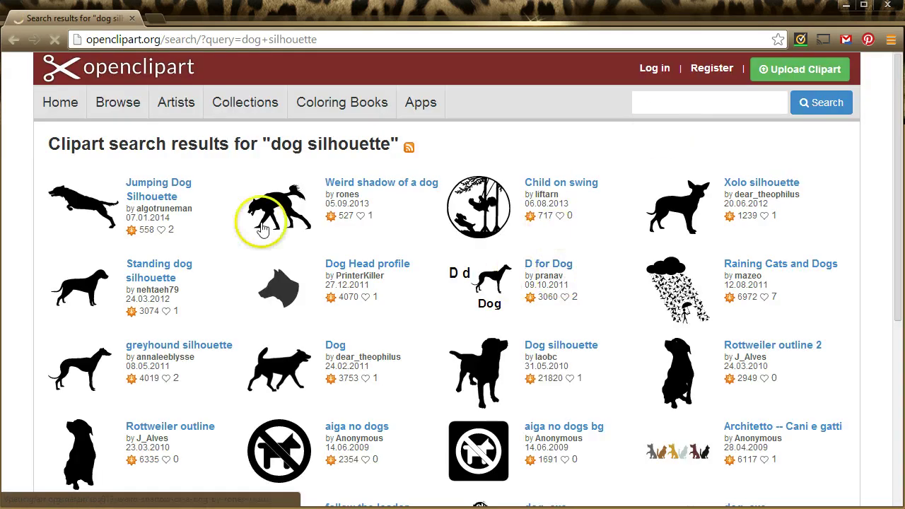
click(569, 350)
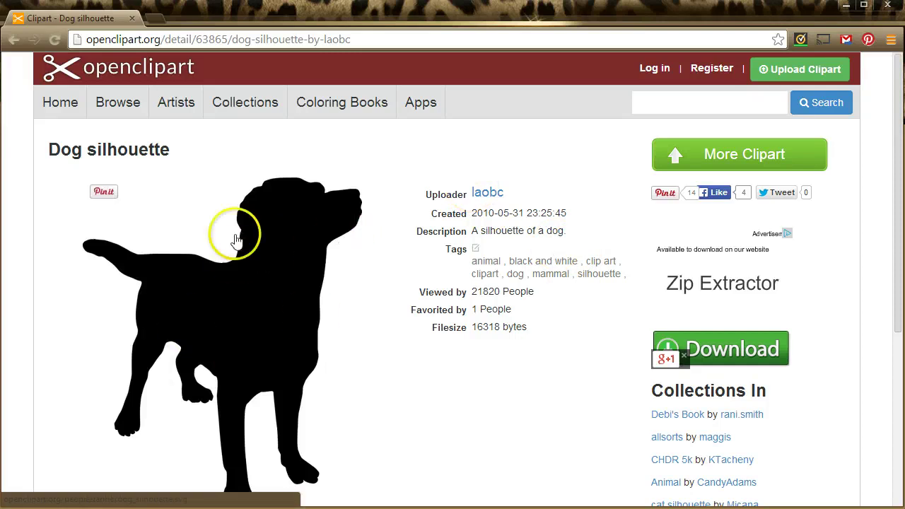
scroll(470, 212, down, 3)
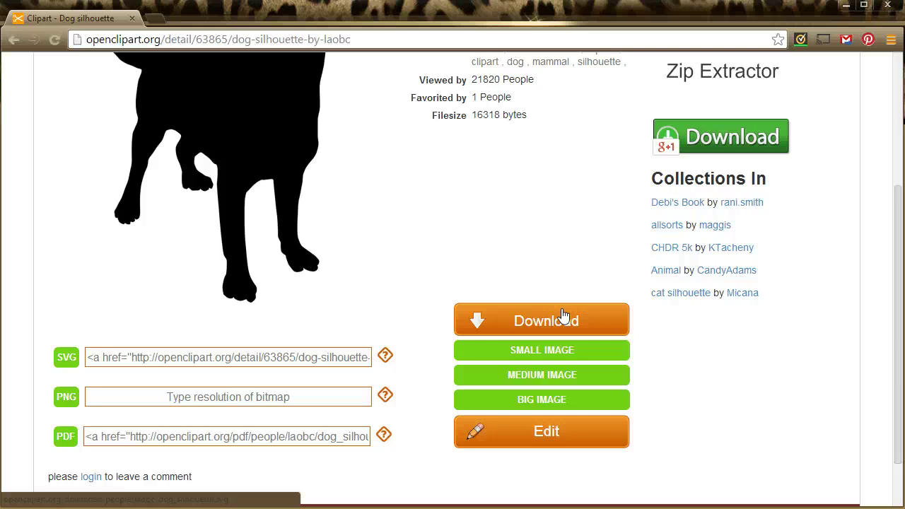
Fetch the dog's medium image, cancelling the duplicate SVG save, then close the Chrome window.
click(547, 316)
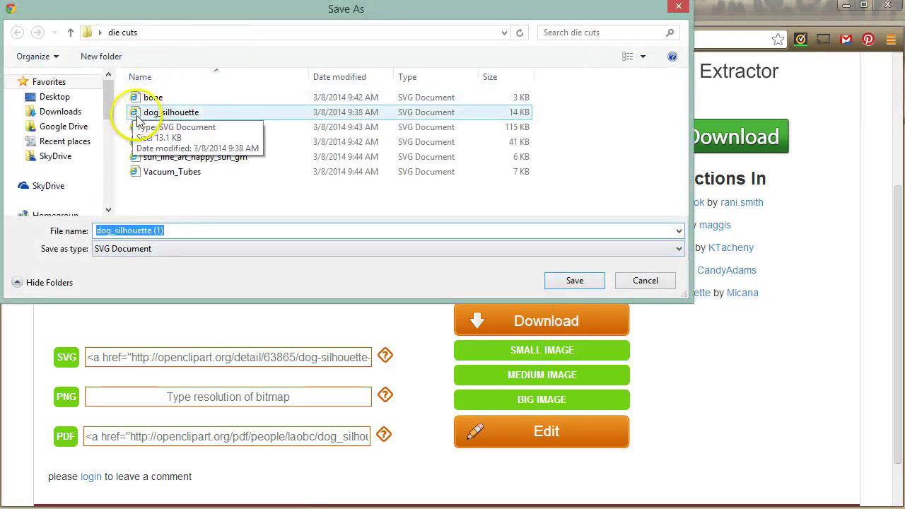
click(666, 282)
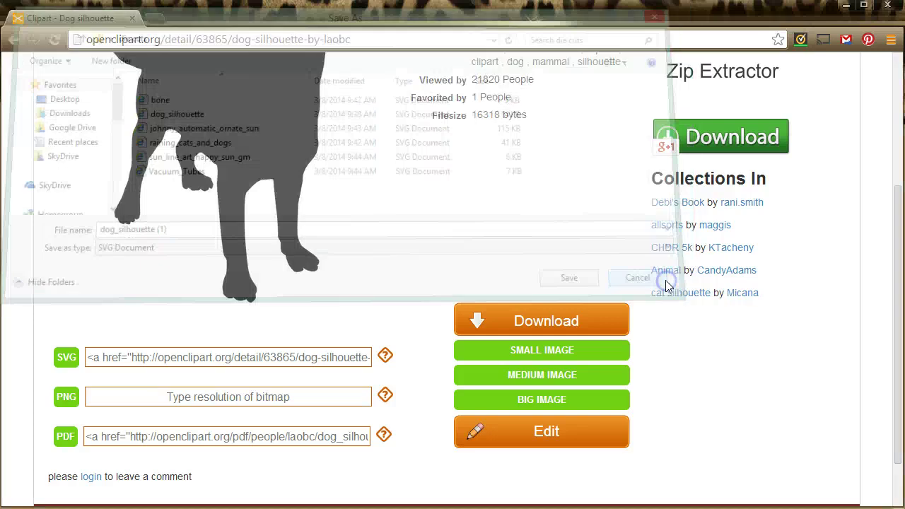
click(469, 374)
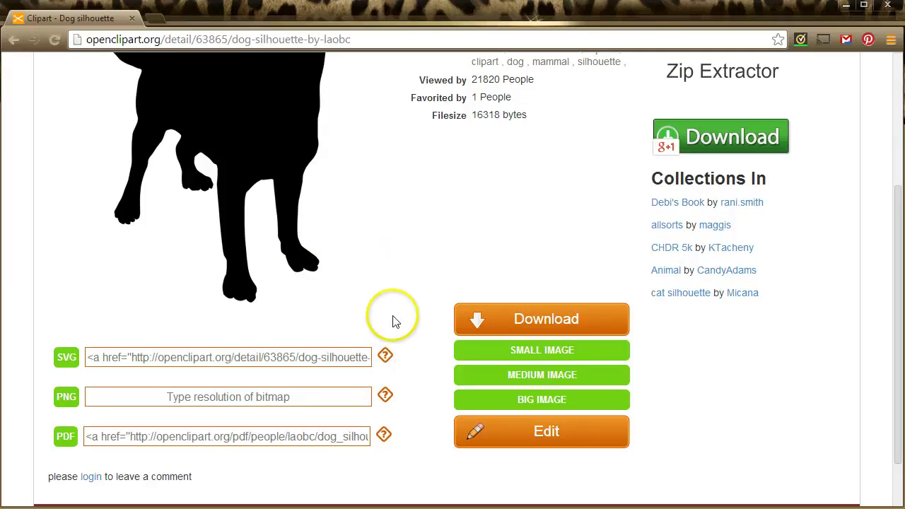
scroll(393, 323, up, 3)
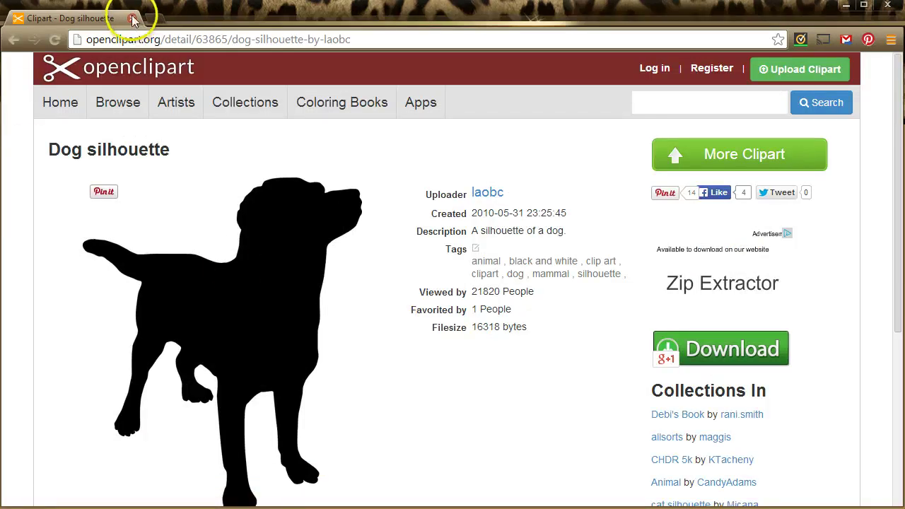
click(132, 18)
Show the rulers around the Illustrator page with Ctrl+R.
click(134, 162)
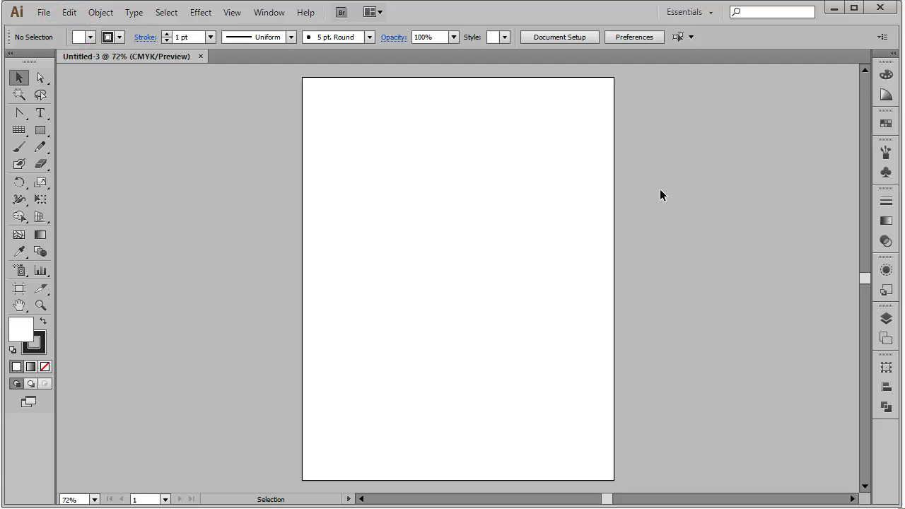
key(a)
key(ctrl+r)
key(v)
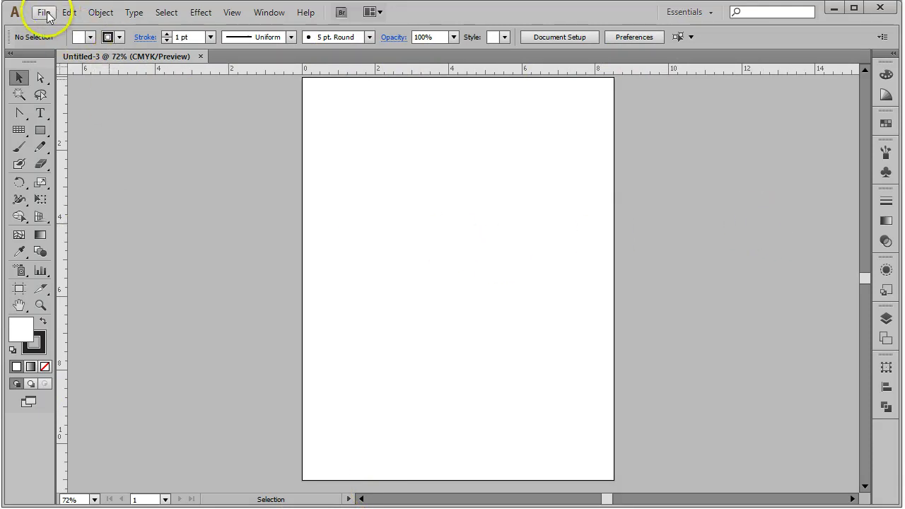
Paste the Will Rogers quote as text, set it to 48 pt, and move it left.
click(40, 112)
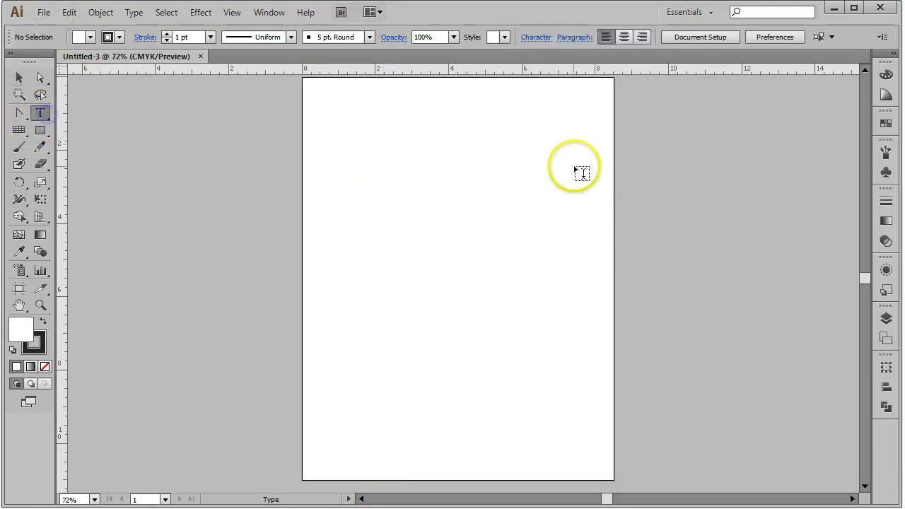
click(504, 138)
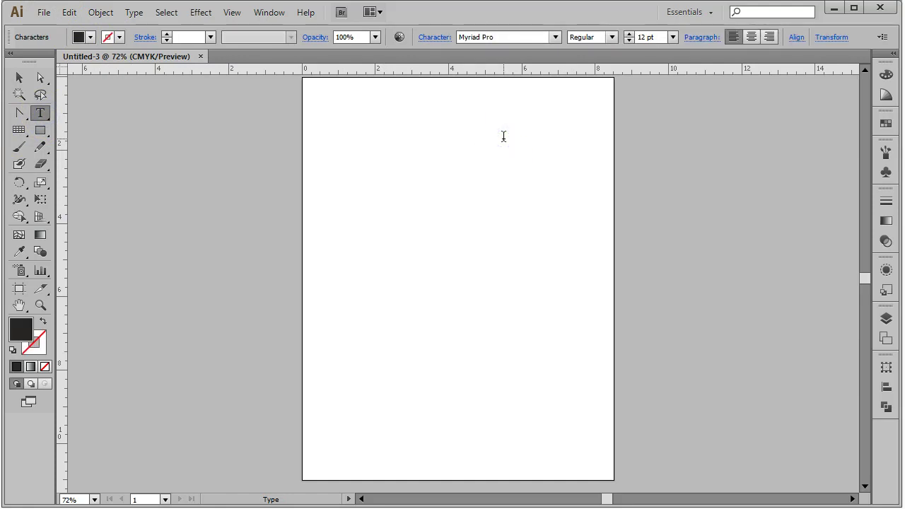
text(If there are no dogs in Heaven, then when I die I want to go where they went. —Will Rogers)
key(Escape)
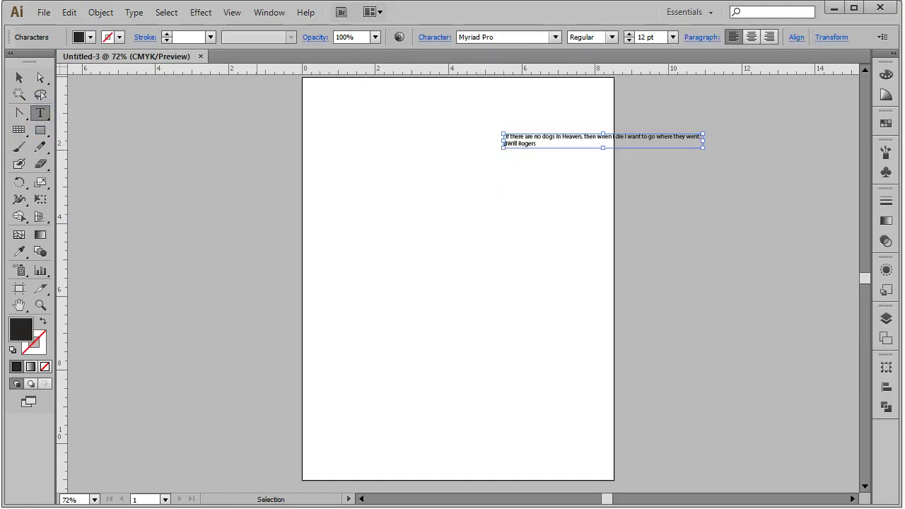
key(v)
drag(589, 142, 448, 124)
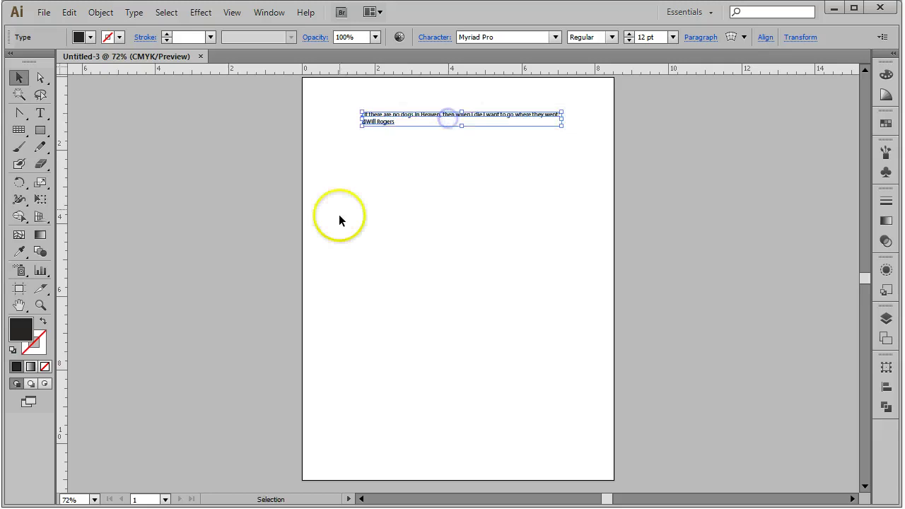
click(673, 37)
click(690, 259)
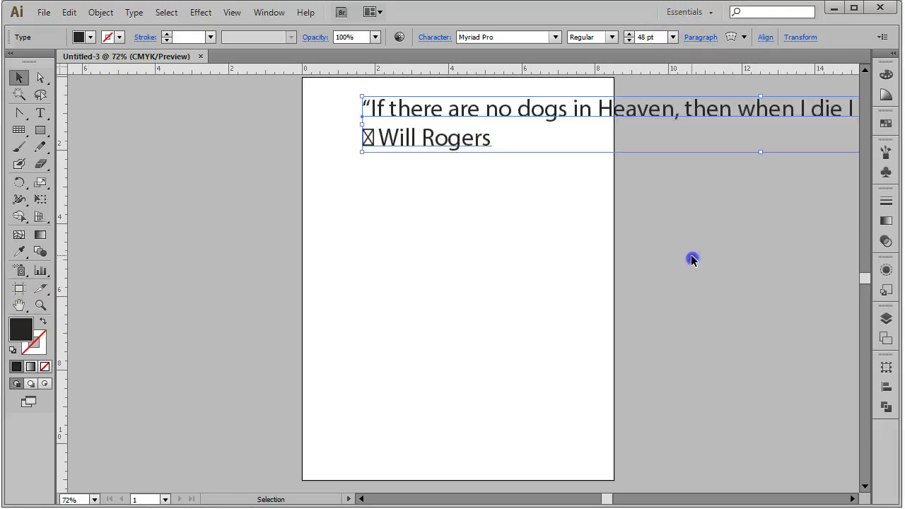
drag(587, 120, 311, 142)
Delete the stray symbol, break lines after 'Heaven,' and before 'go', and move the quote right of the page.
click(41, 112)
drag(161, 170, 125, 169)
key(BackSpace)
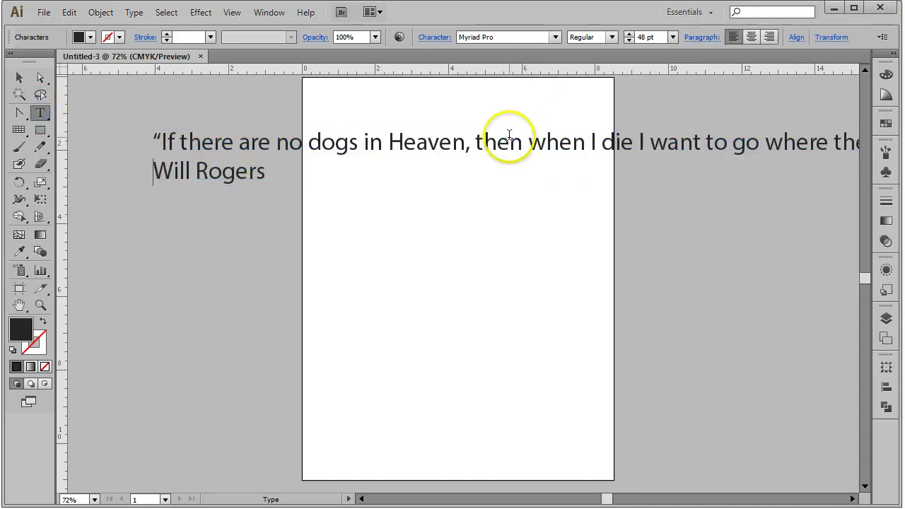
click(478, 143)
key(Return)
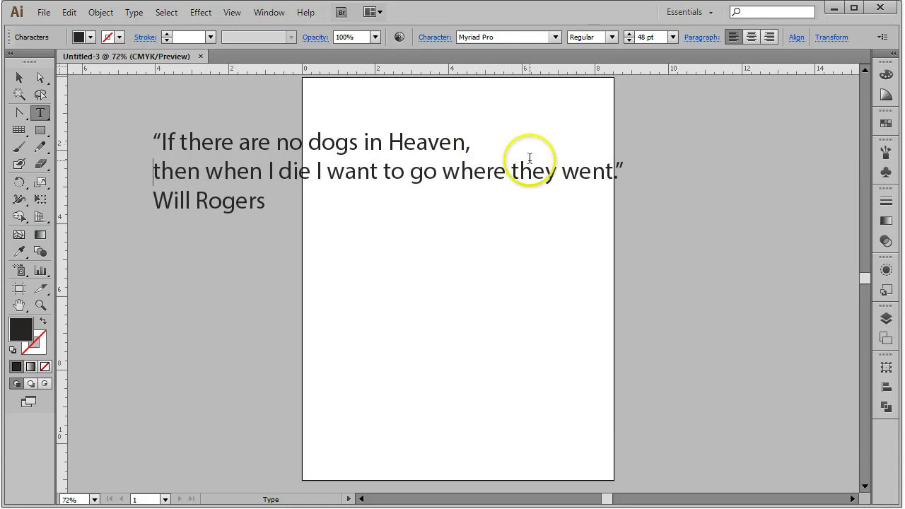
click(415, 172)
key(Return)
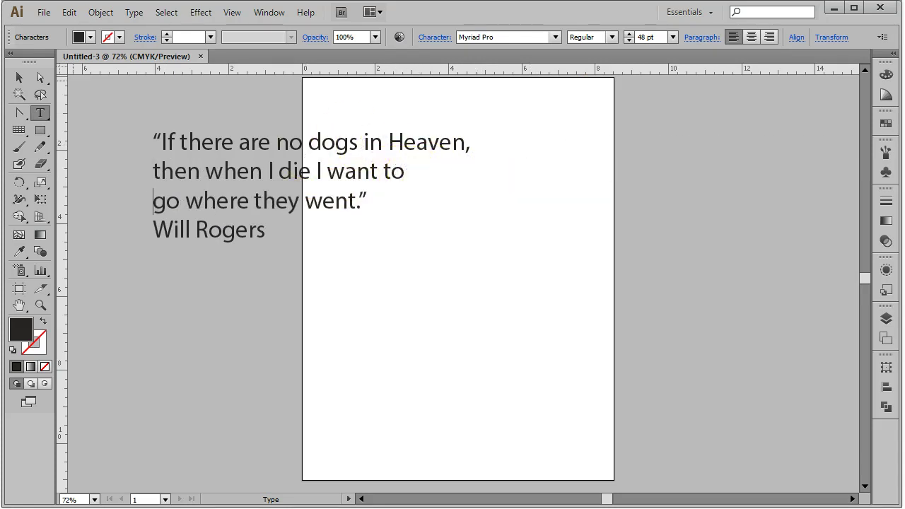
click(19, 78)
drag(259, 171, 711, 198)
Place the dog_silhouette file from the die cuts folder.
click(225, 202)
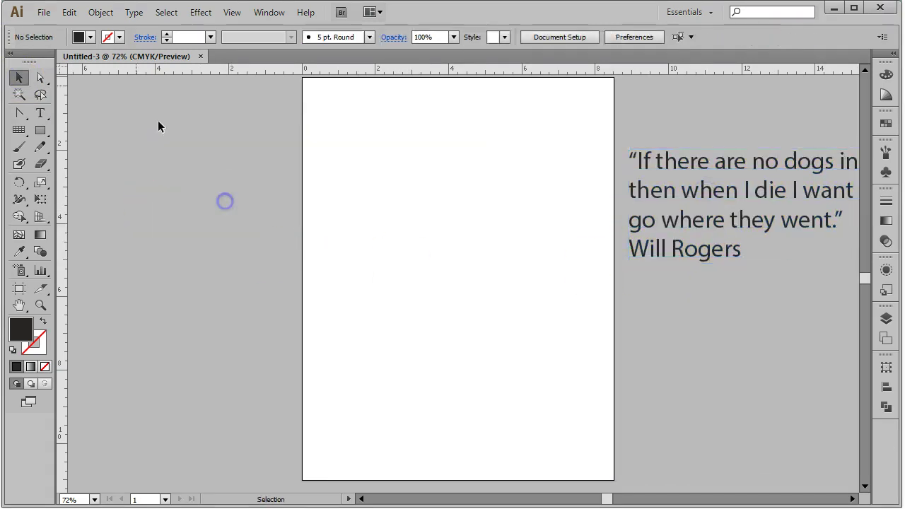
click(43, 12)
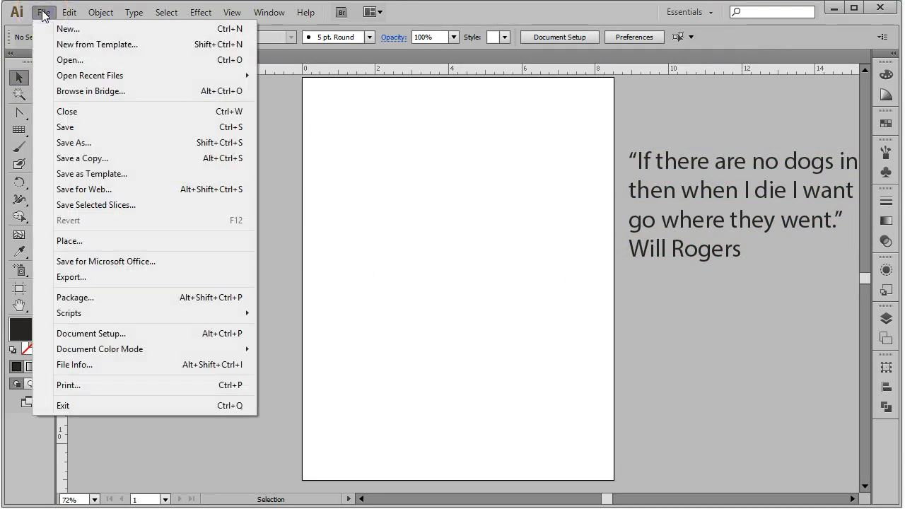
click(48, 296)
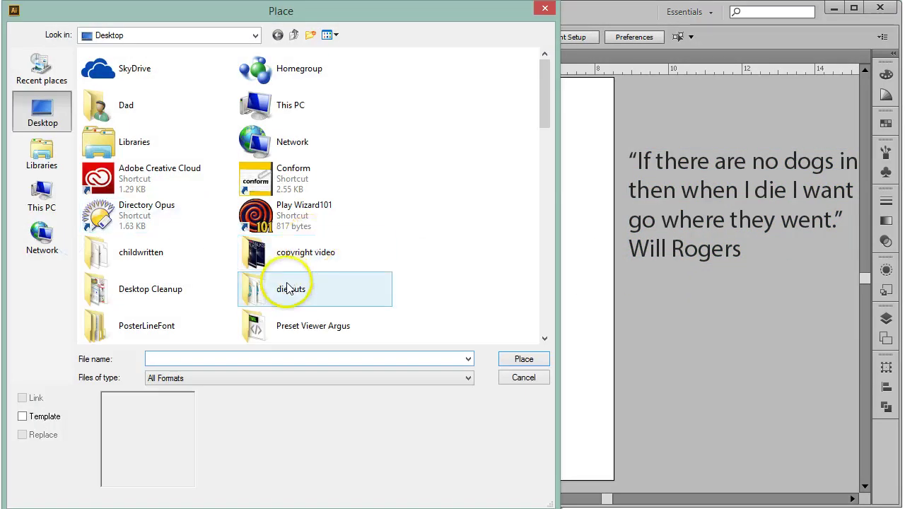
click(283, 292)
click(265, 297)
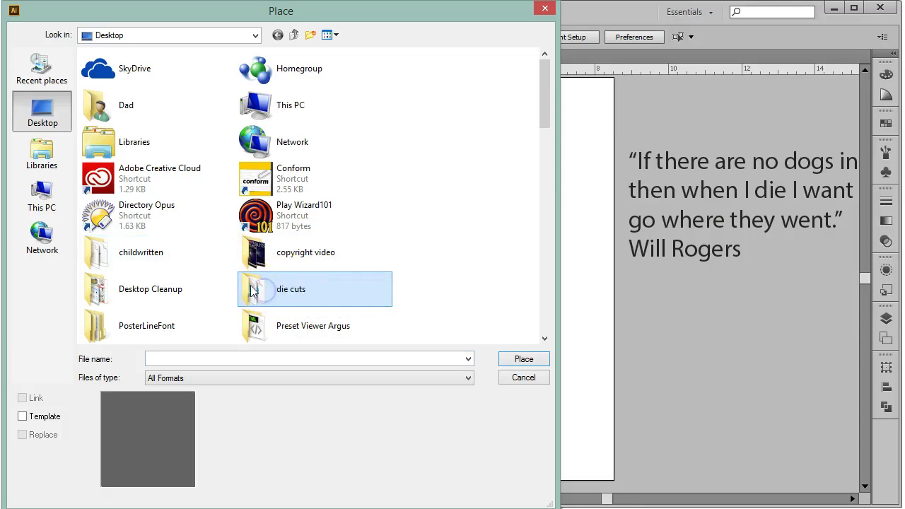
double_click(254, 291)
click(122, 71)
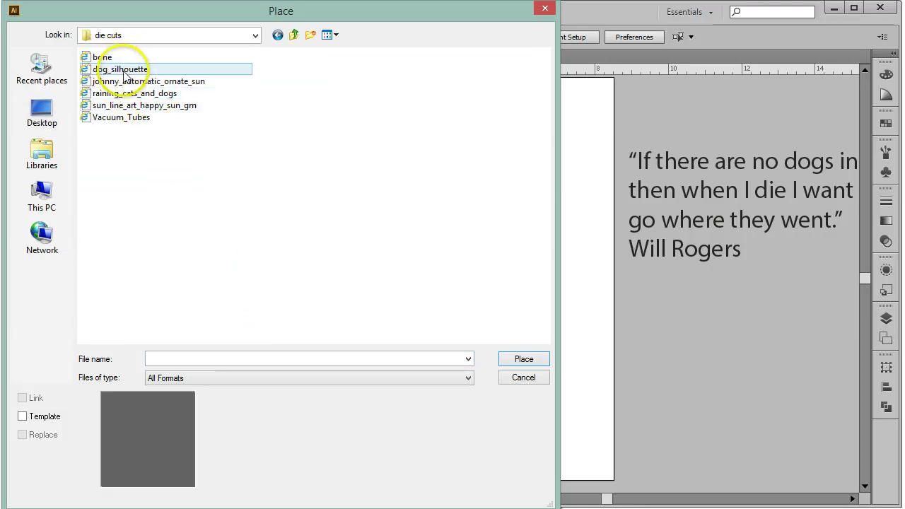
click(123, 75)
click(524, 357)
Scale the dog silhouette down into the page's lower left corner.
click(410, 289)
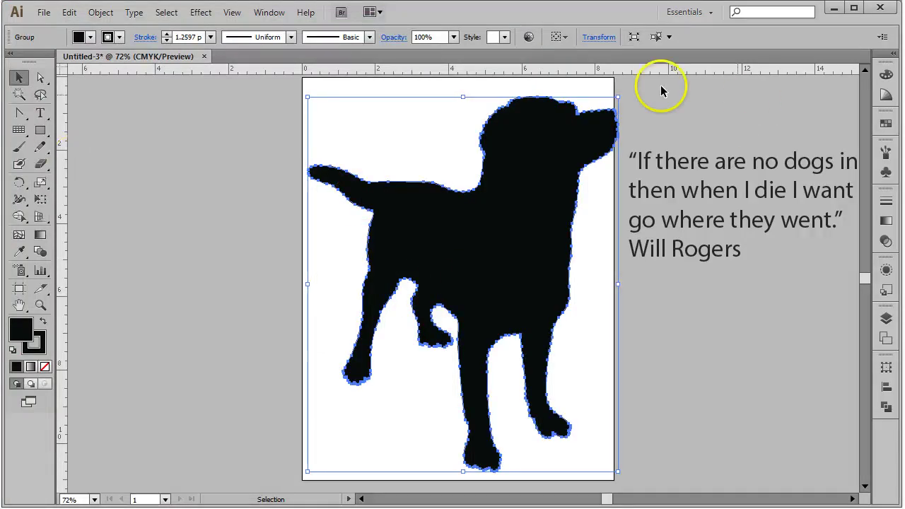
drag(618, 95, 456, 226)
click(186, 225)
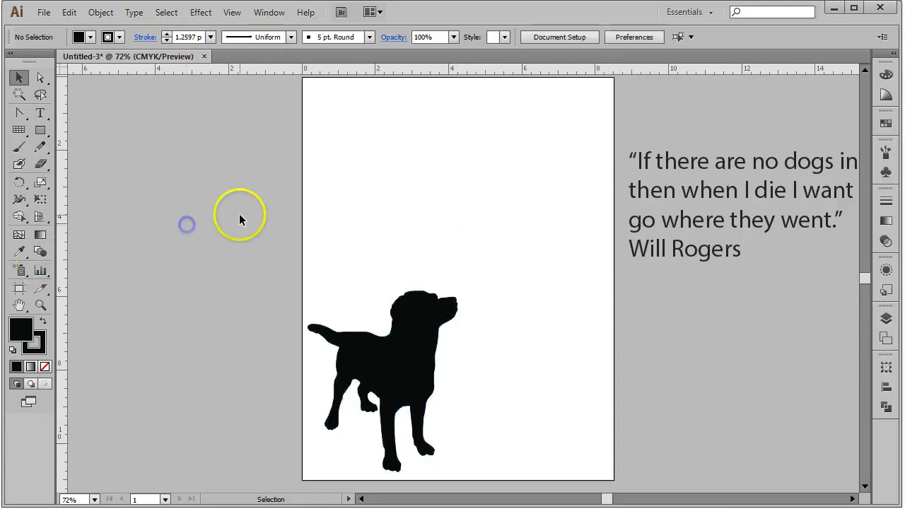
click(398, 337)
click(188, 172)
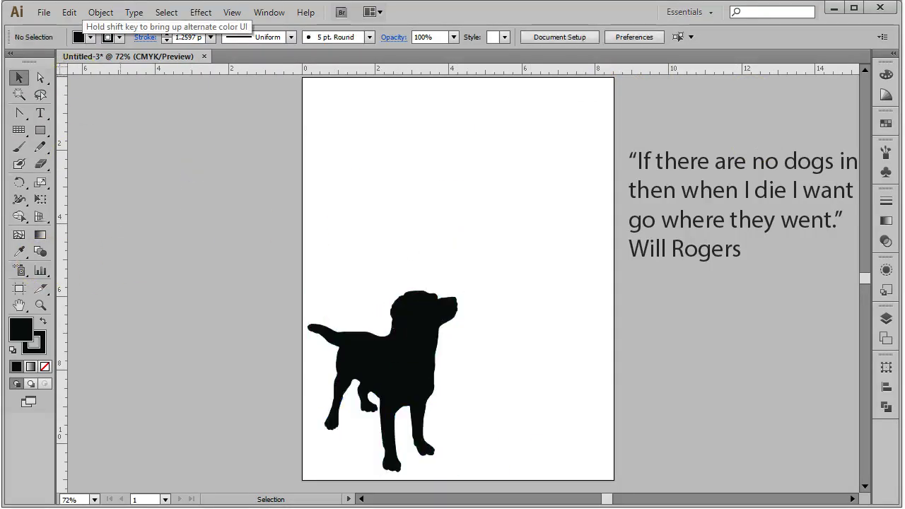
Place the bone file into the document.
click(54, 12)
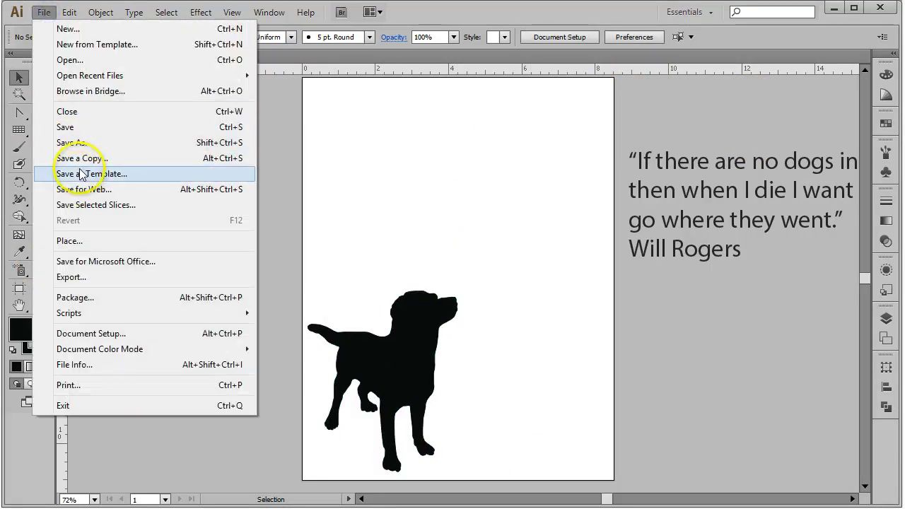
click(81, 243)
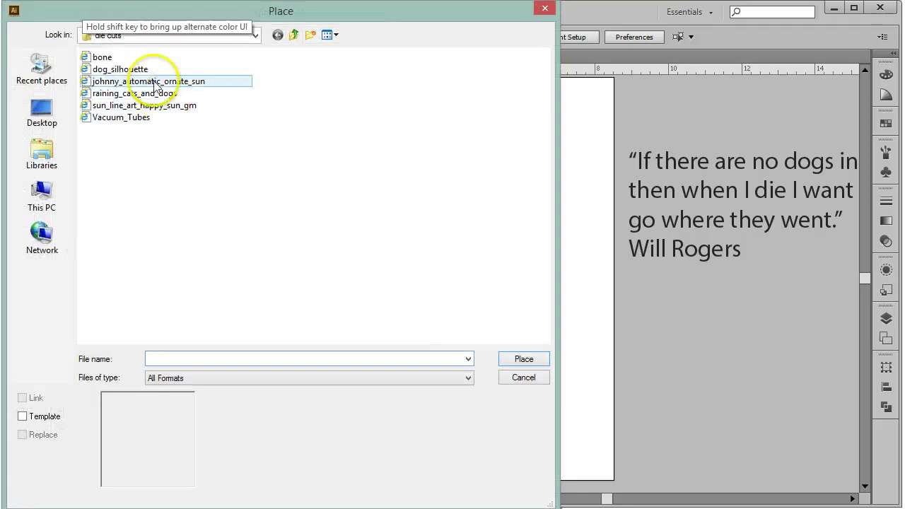
click(106, 57)
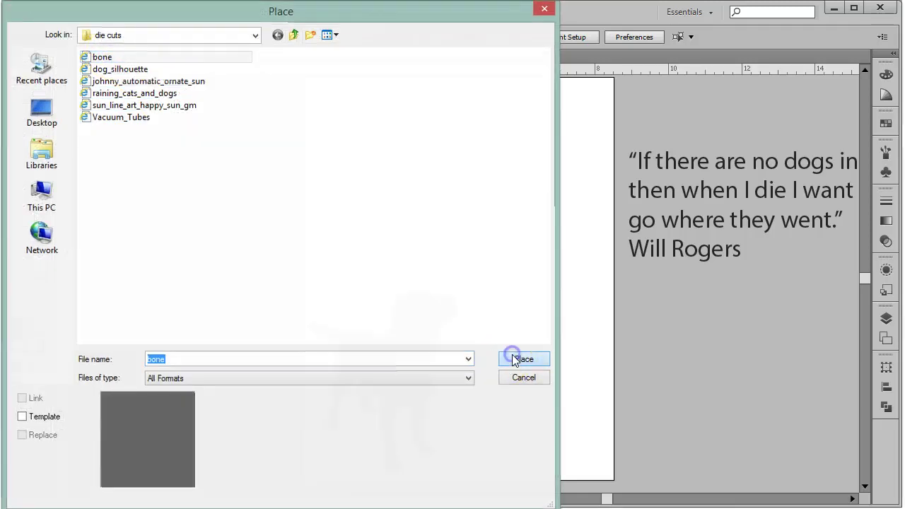
click(516, 359)
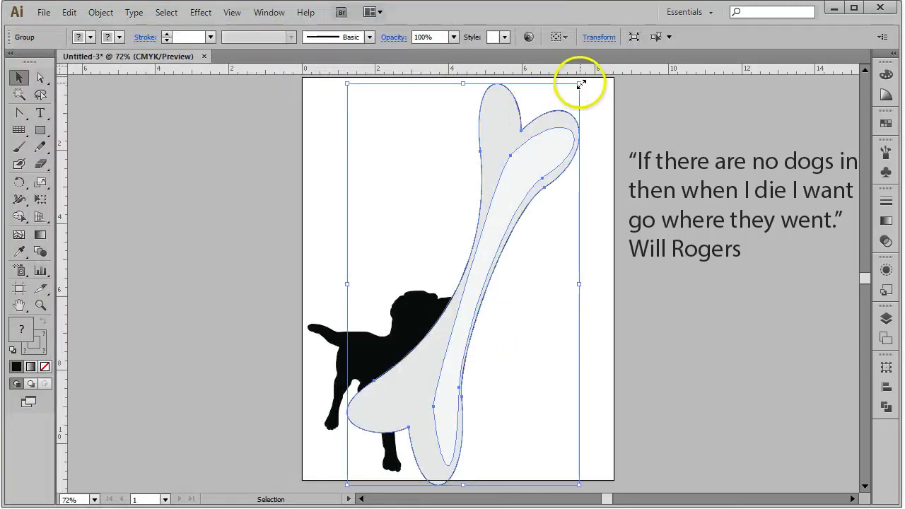
Shrink the bone, set it at the page's upper left, and call up File > Place again.
drag(580, 83, 448, 309)
drag(419, 384, 385, 166)
drag(417, 111, 394, 137)
click(497, 174)
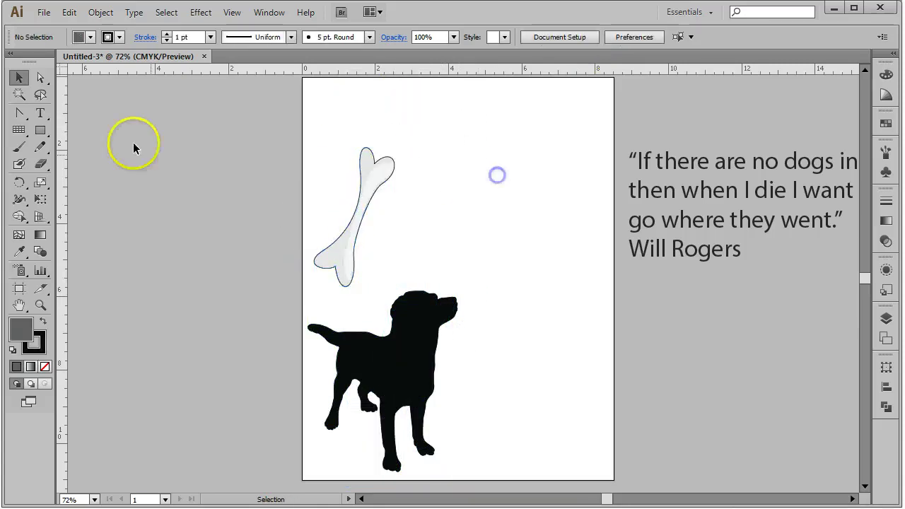
click(45, 14)
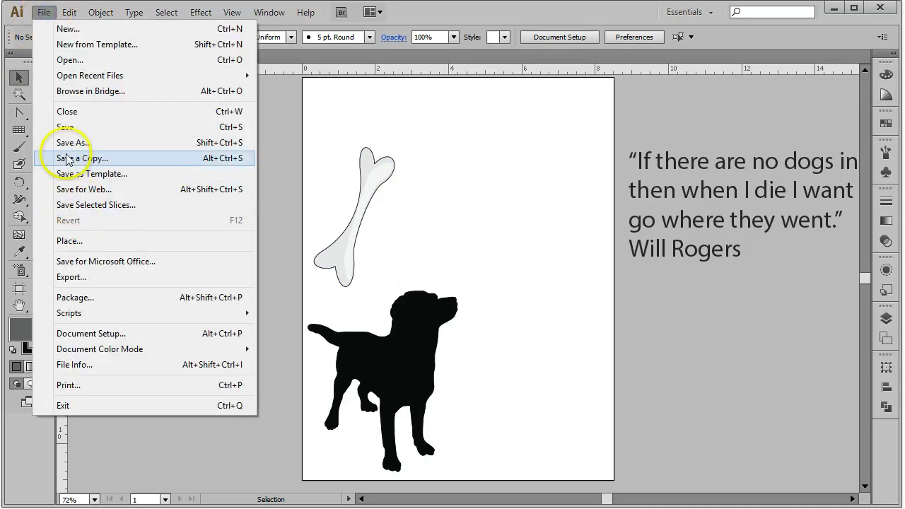
click(86, 241)
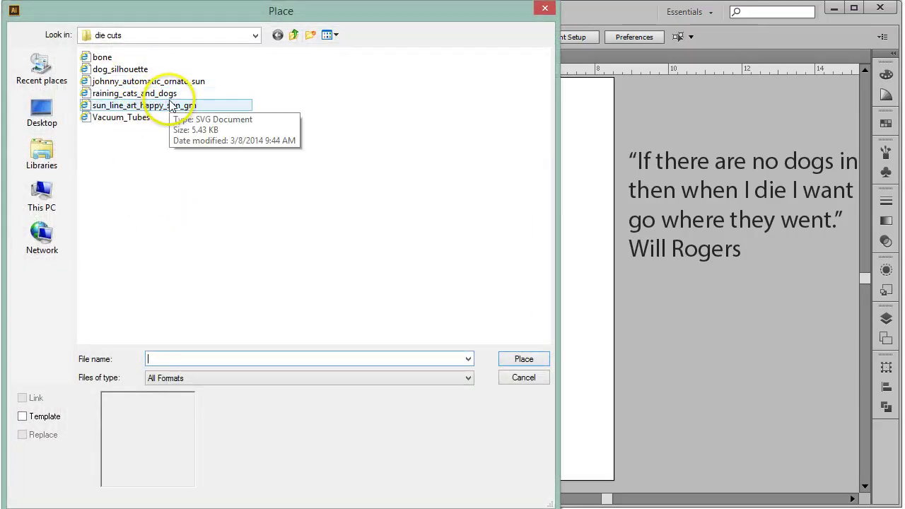
Place johnny_automatic_ornate_sun, then delete it.
click(221, 80)
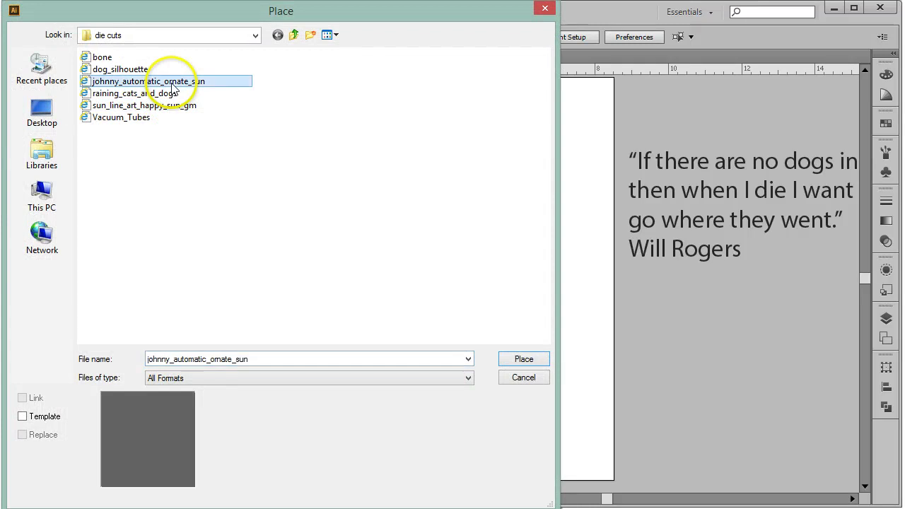
click(537, 358)
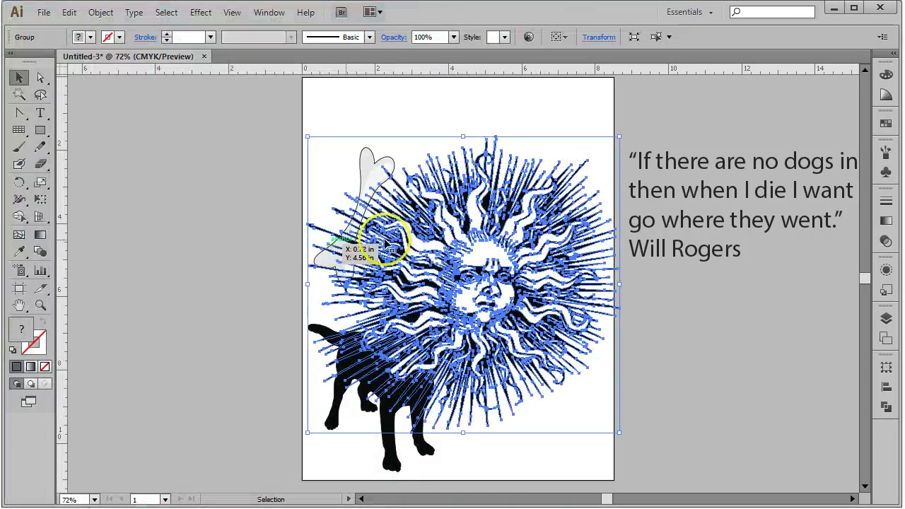
key(Delete)
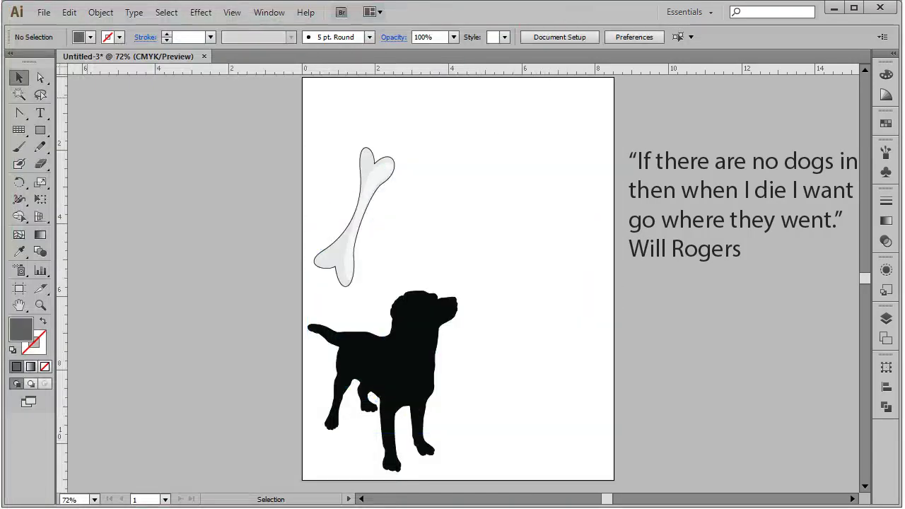
Place sun_line_art_happy_sun_gm, scale it down and move it to the top right.
click(53, 12)
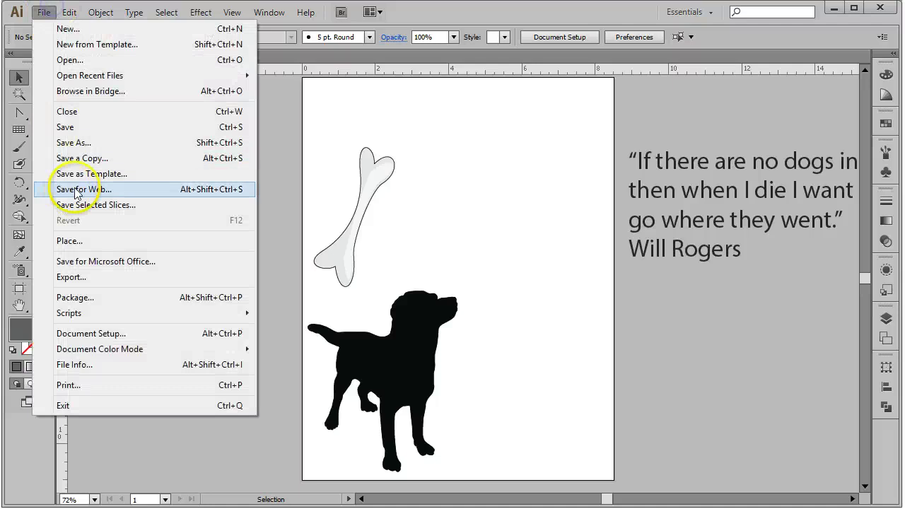
click(90, 243)
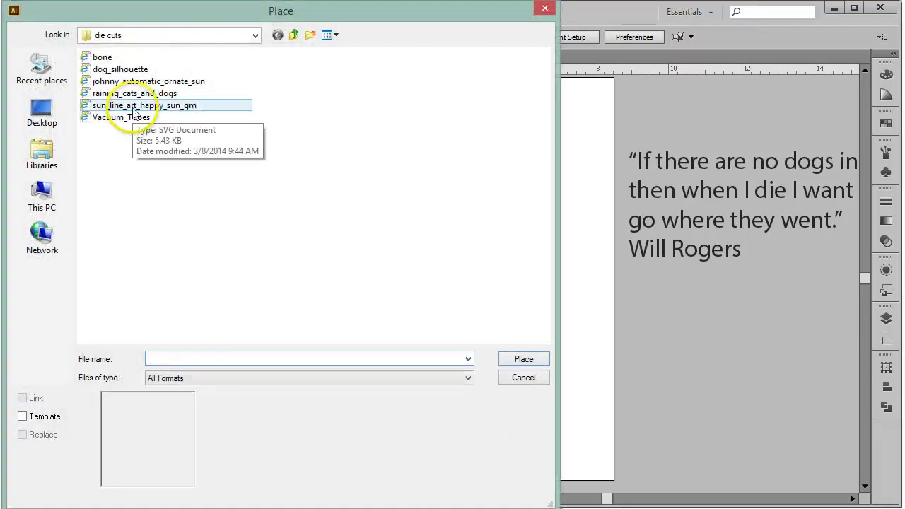
click(127, 106)
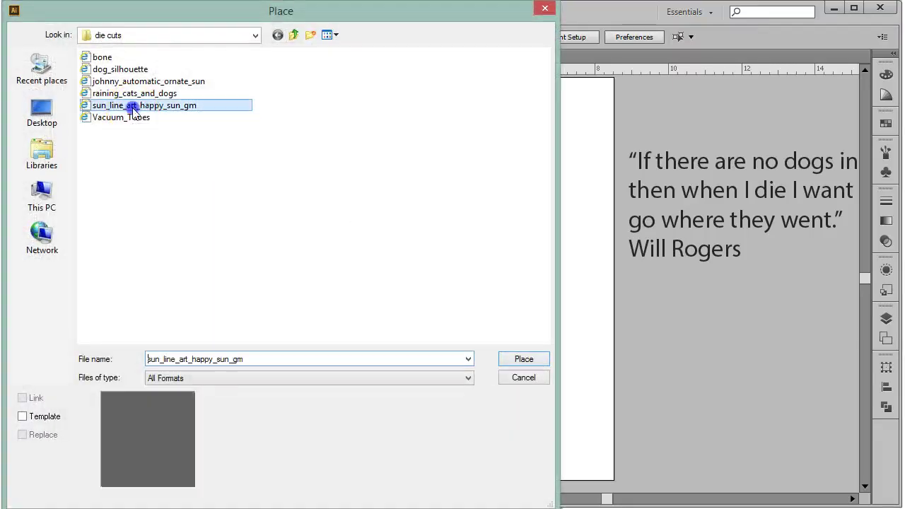
click(530, 355)
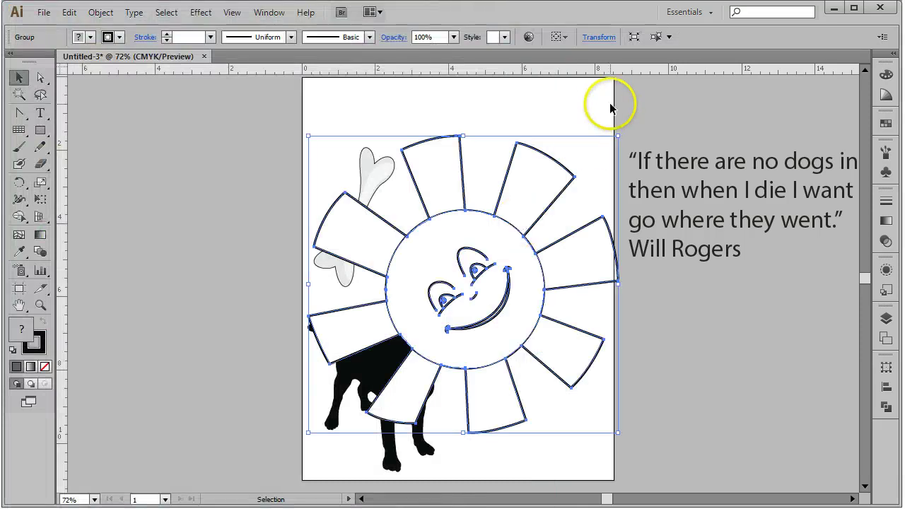
drag(618, 136, 471, 236)
drag(399, 367, 536, 174)
click(584, 358)
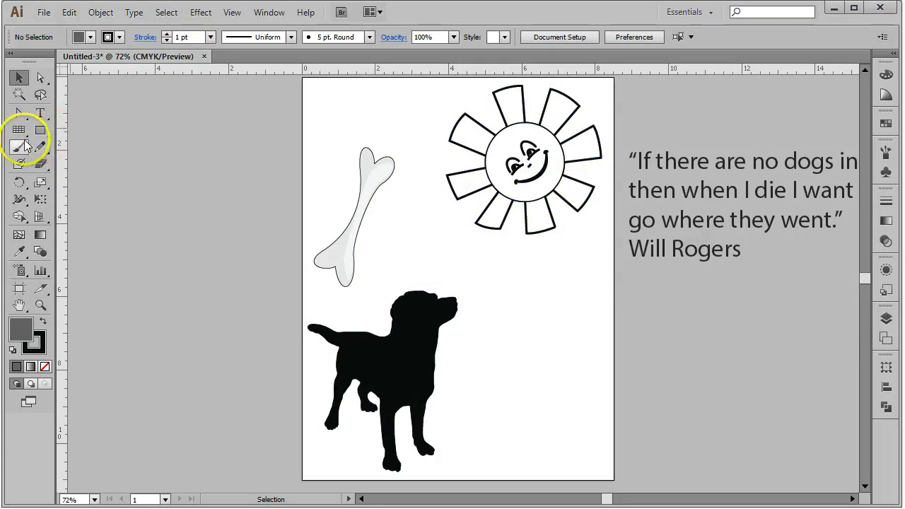
Pick the Blob Brush, briefly try the Paintbrush, then return to the Blob Brush.
click(20, 165)
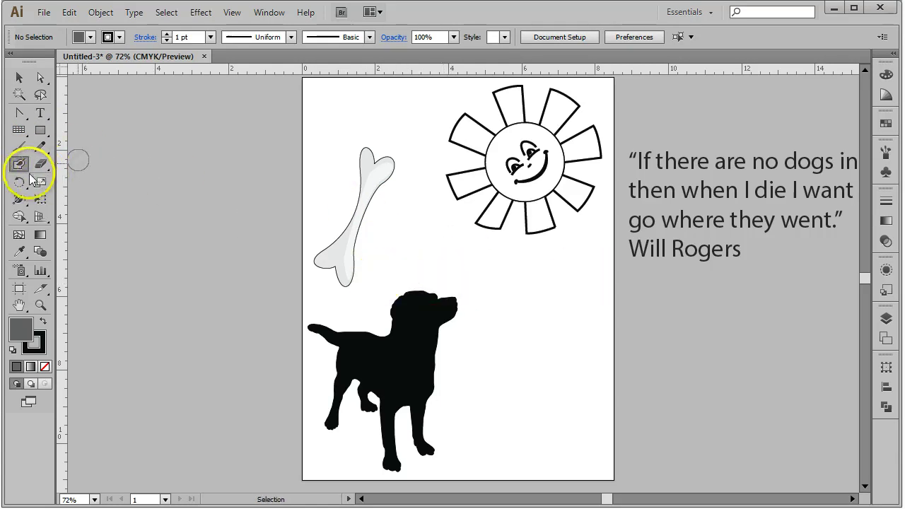
click(19, 146)
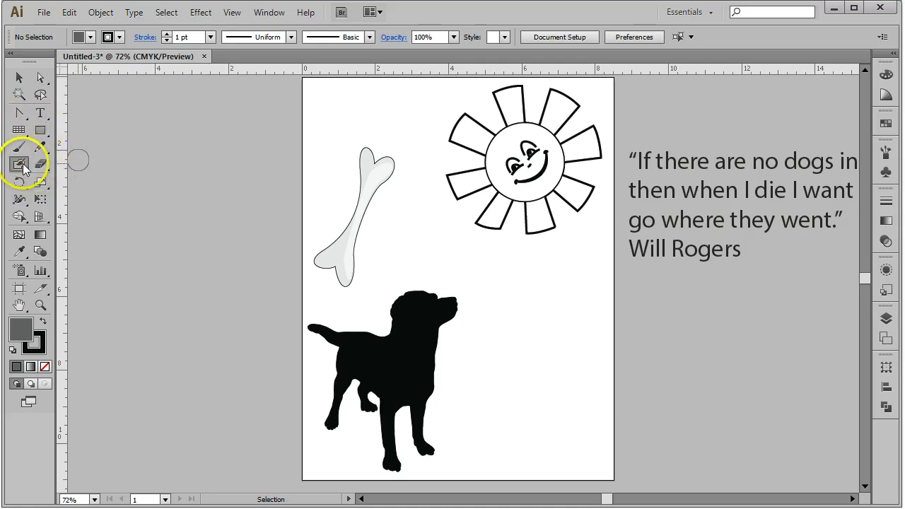
click(19, 164)
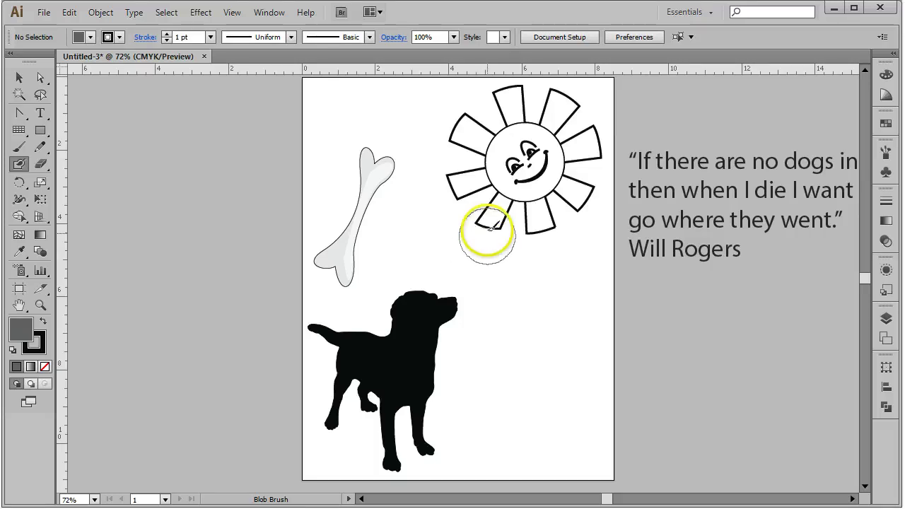
Add a new layer, hide Layer 1, and paint a solid black blob cloud.
click(885, 319)
click(828, 485)
click(711, 331)
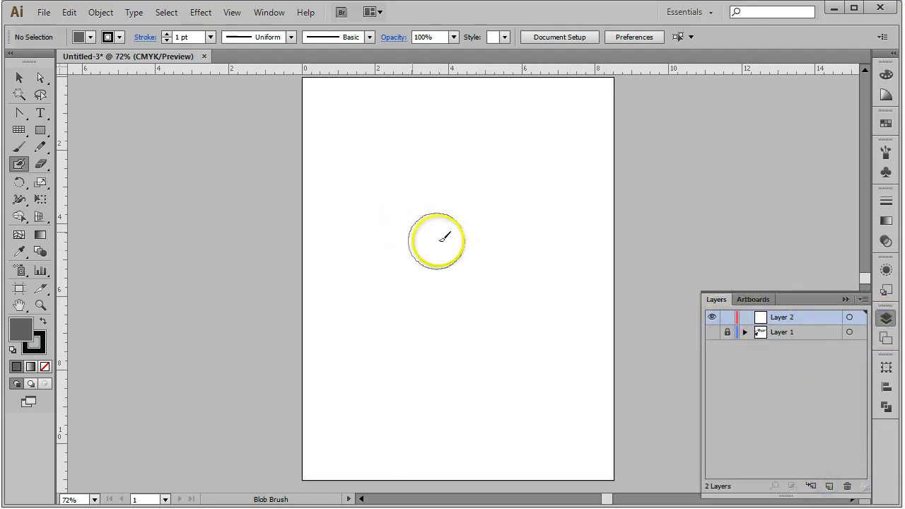
mouse_move(415, 222)
mouse_down()
mouse_move(444, 211)
mouse_move(447, 221)
mouse_move(477, 193)
mouse_move(499, 211)
mouse_move(523, 185)
mouse_move(553, 193)
mouse_move(568, 226)
mouse_move(381, 229)
mouse_move(426, 238)
mouse_move(561, 239)
mouse_up()
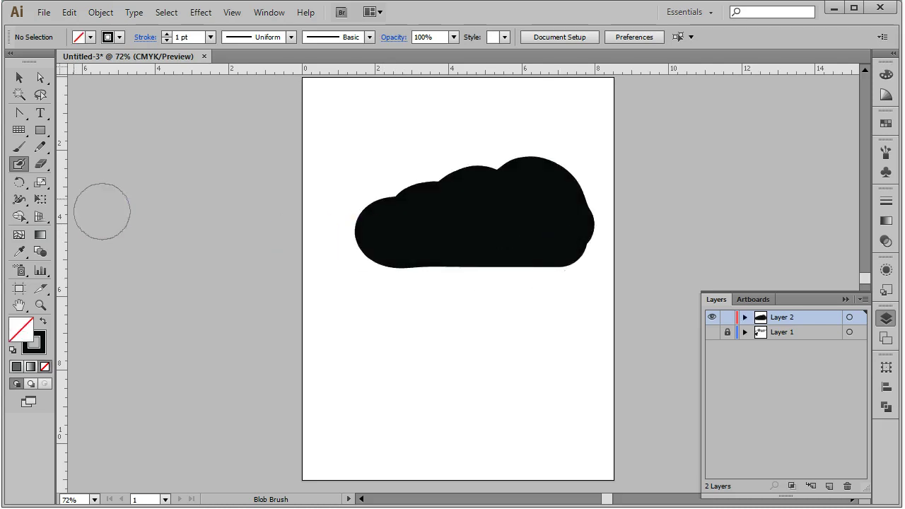
With the Selection tool, unlock Layer 1 and make it visible again.
click(19, 77)
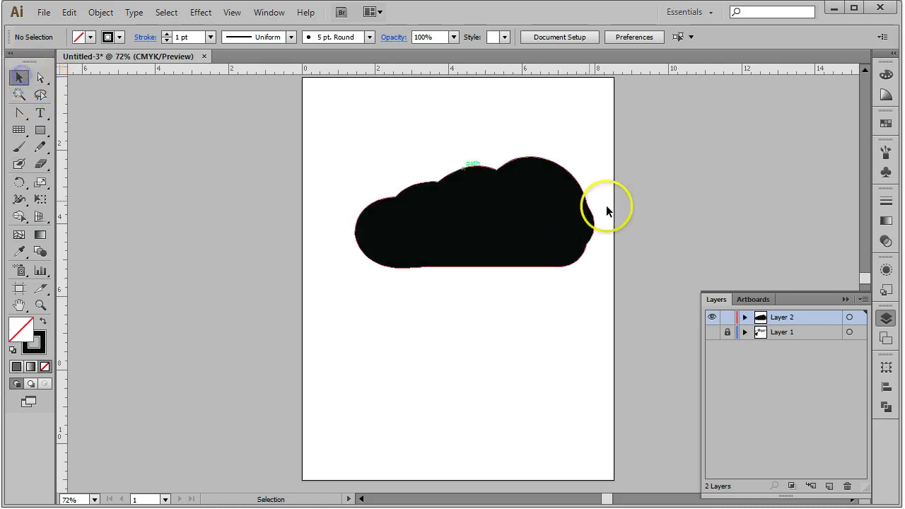
click(724, 332)
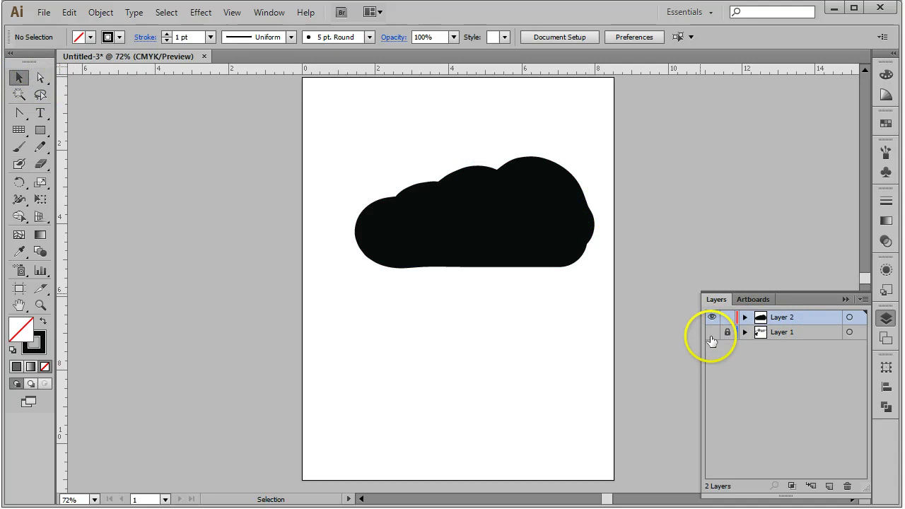
click(711, 333)
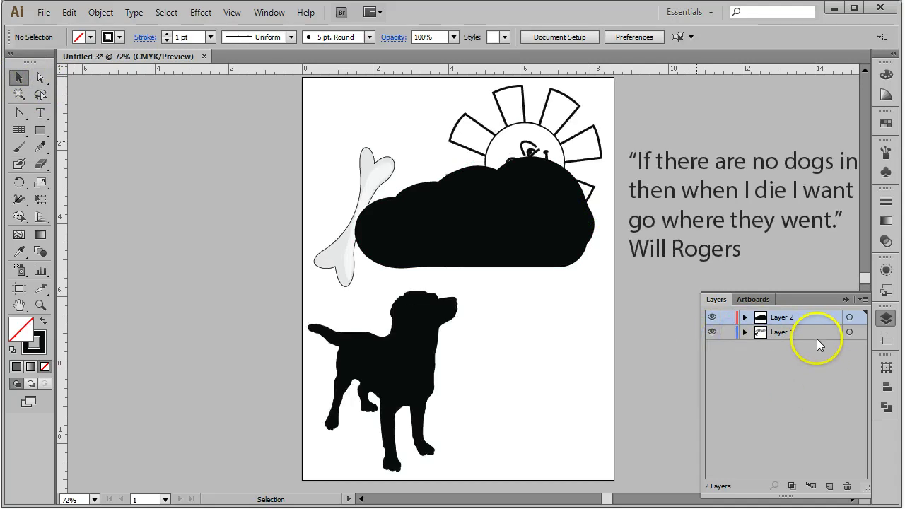
Move the black cloud to the page bottom and the dog to its left.
drag(498, 228, 492, 392)
click(366, 353)
drag(354, 358, 219, 363)
drag(549, 369, 513, 380)
click(256, 336)
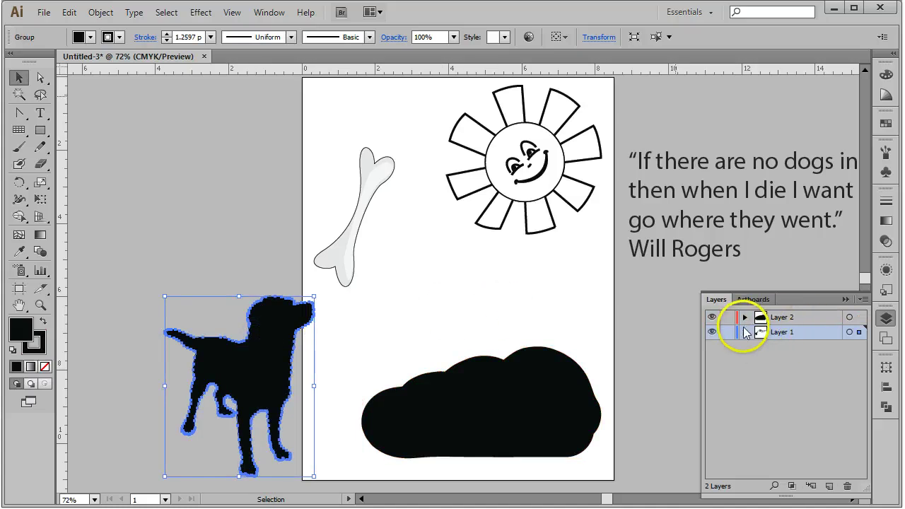
click(510, 422)
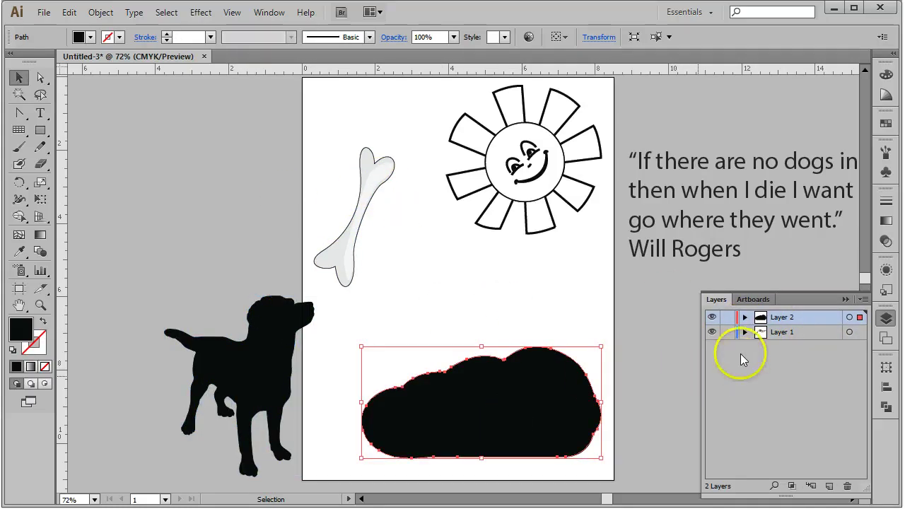
Expand the layers and drag the dog path path2830 out of its nested groups.
click(744, 332)
click(744, 317)
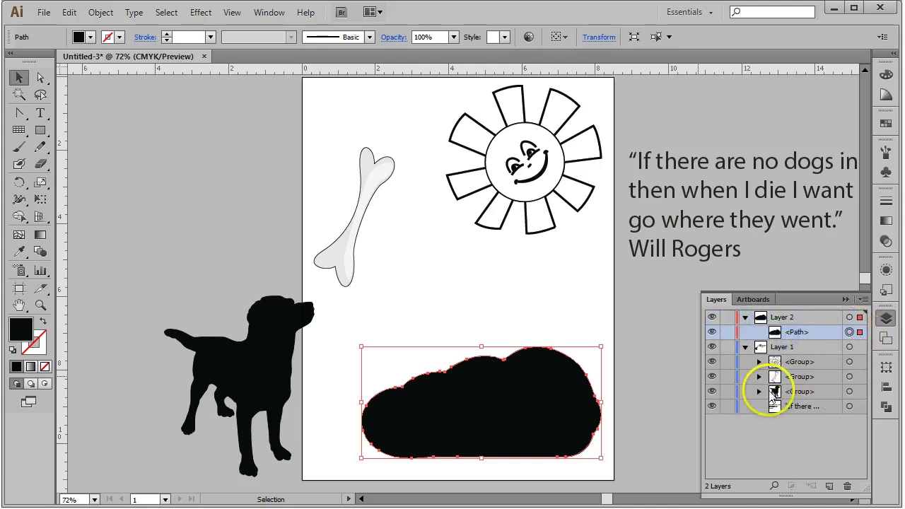
click(759, 392)
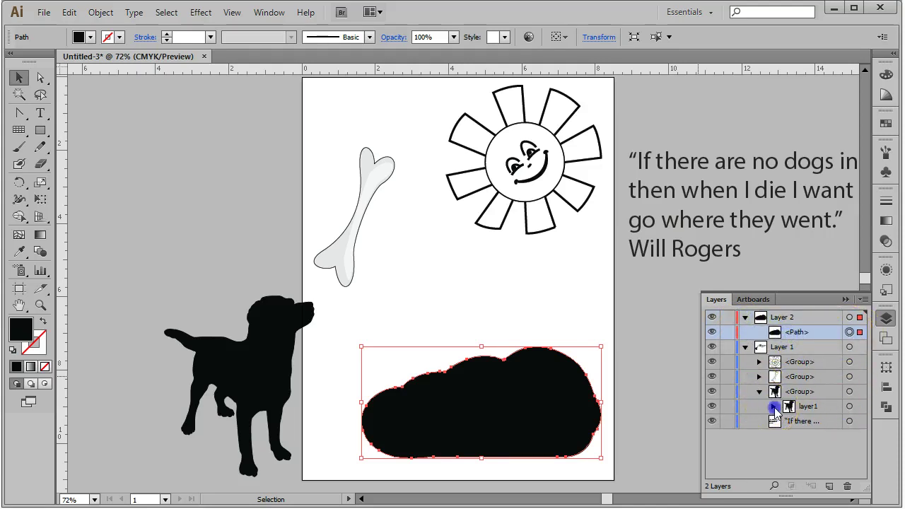
click(773, 406)
click(834, 421)
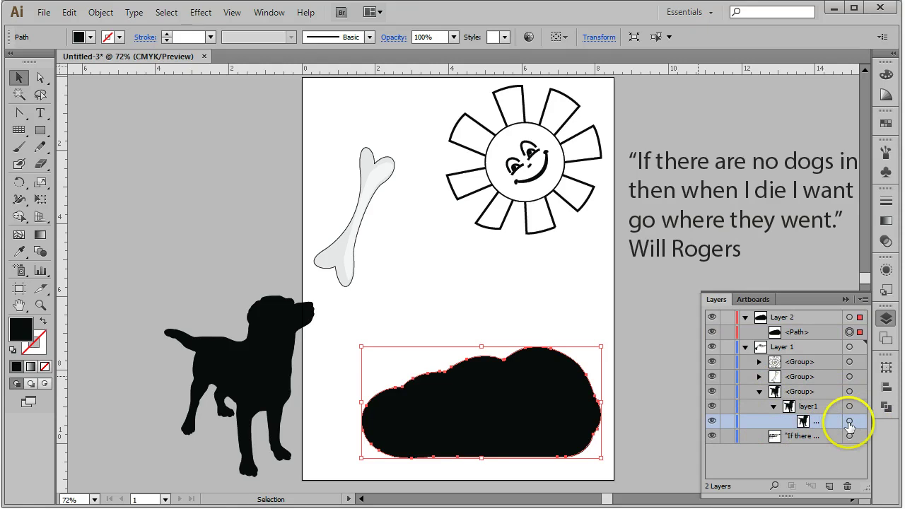
click(849, 422)
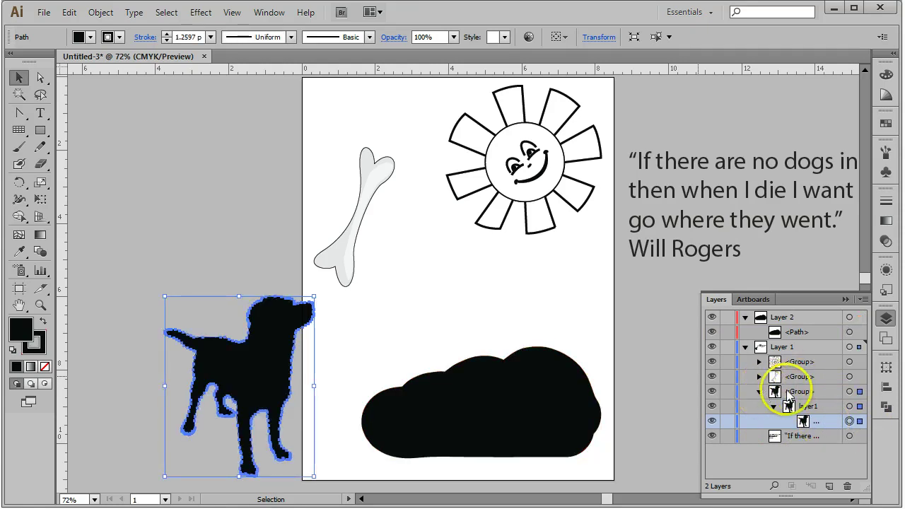
click(810, 395)
click(810, 406)
click(827, 421)
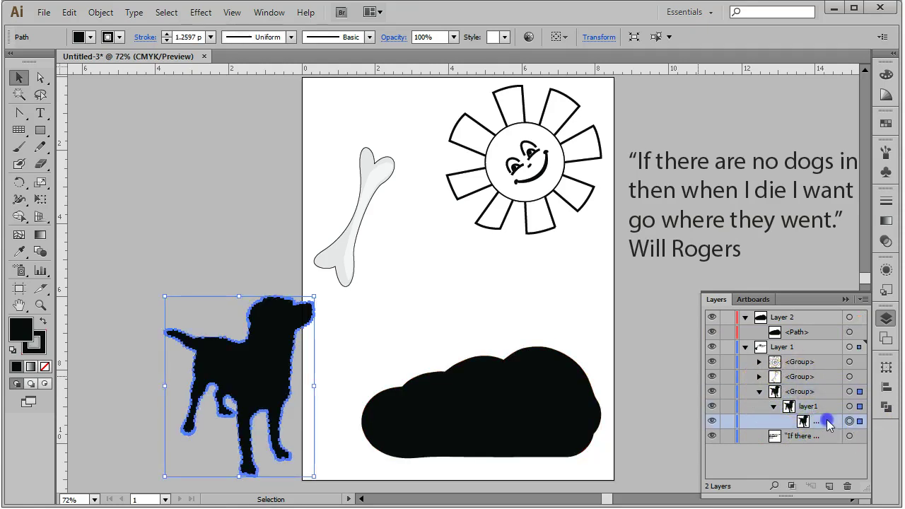
click(826, 423)
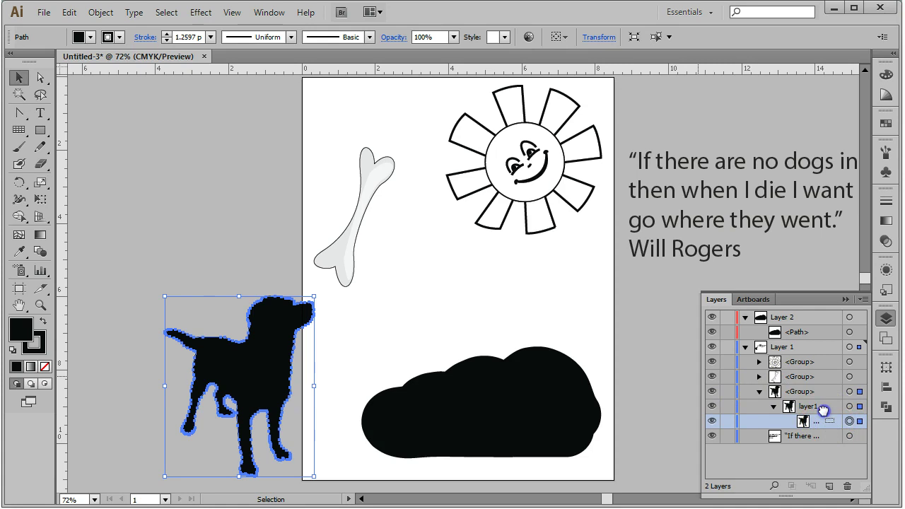
drag(823, 404, 820, 391)
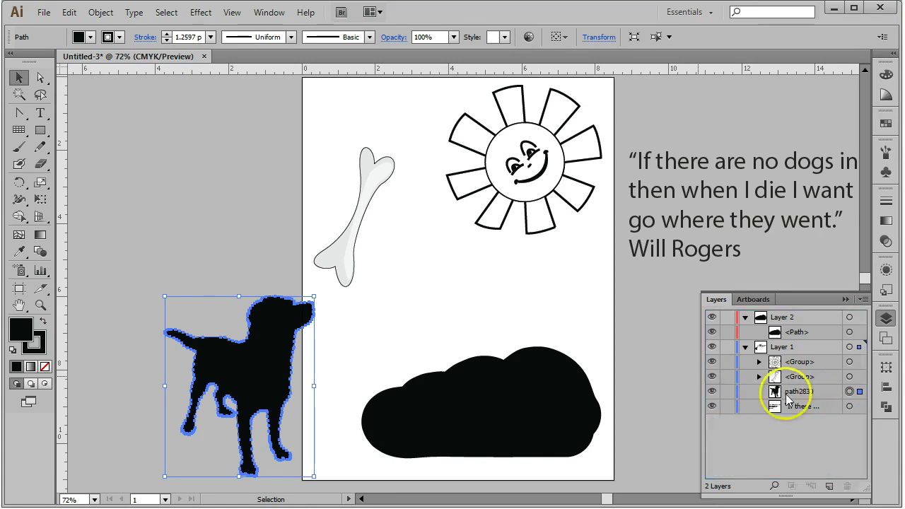
click(786, 393)
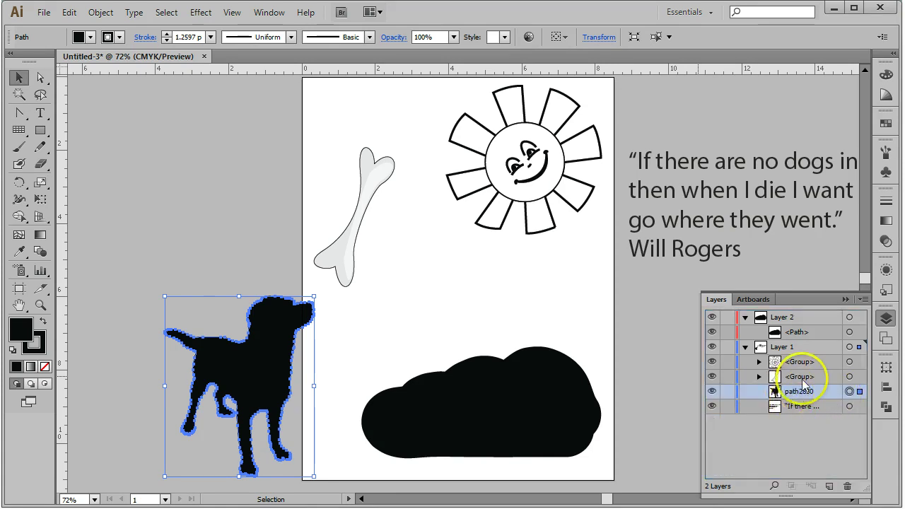
Expand the bone group in the Layers panel and select it on the canvas.
click(801, 376)
click(759, 377)
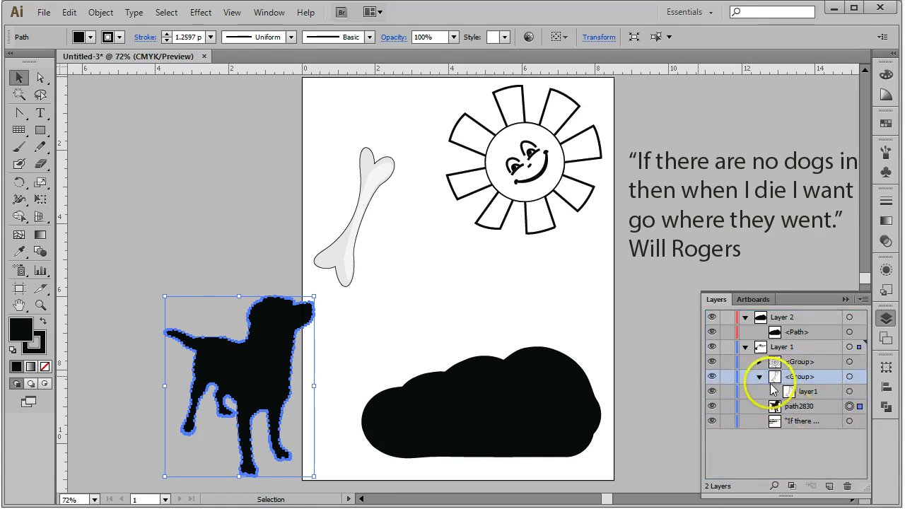
click(772, 391)
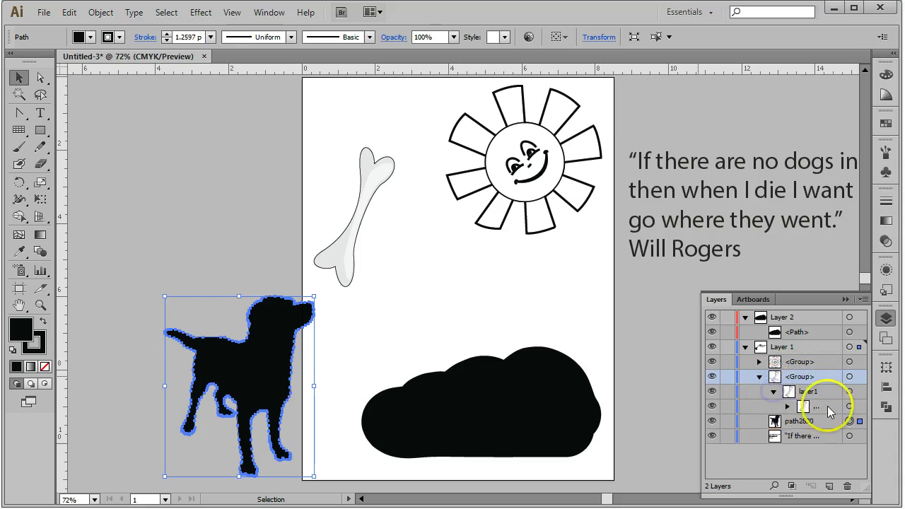
click(788, 407)
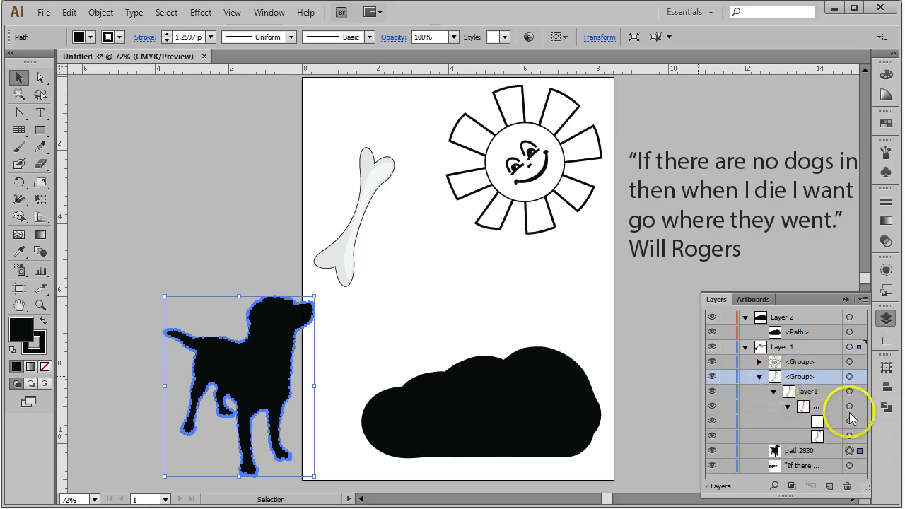
click(850, 377)
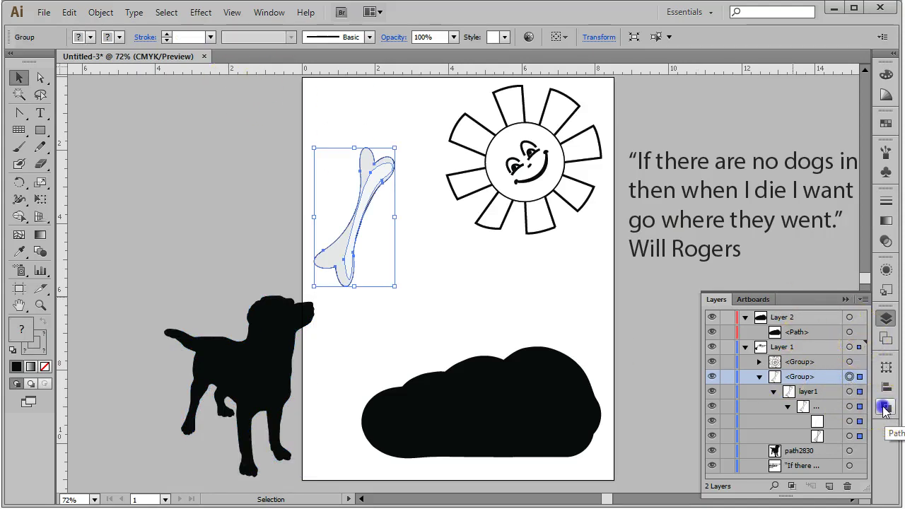
Float the Pathfinder panel over the canvas and expand its options.
drag(885, 410, 599, 355)
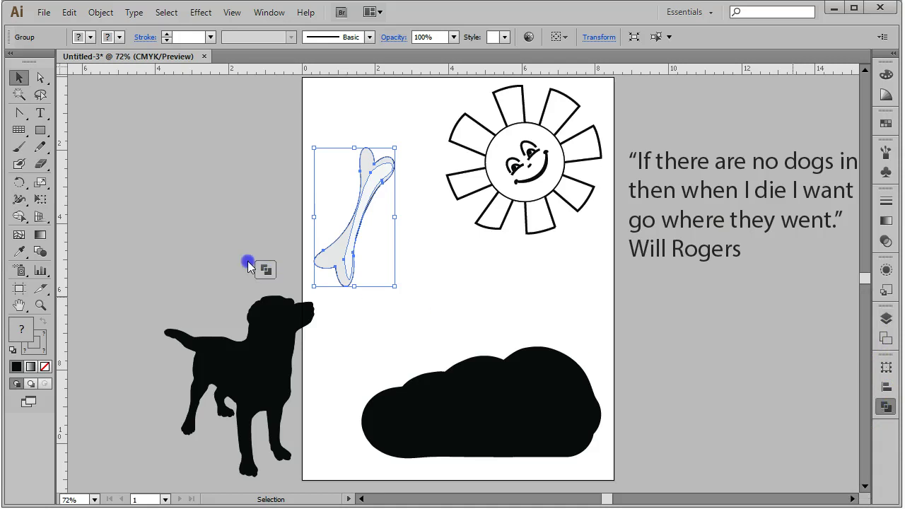
drag(134, 153, 143, 152)
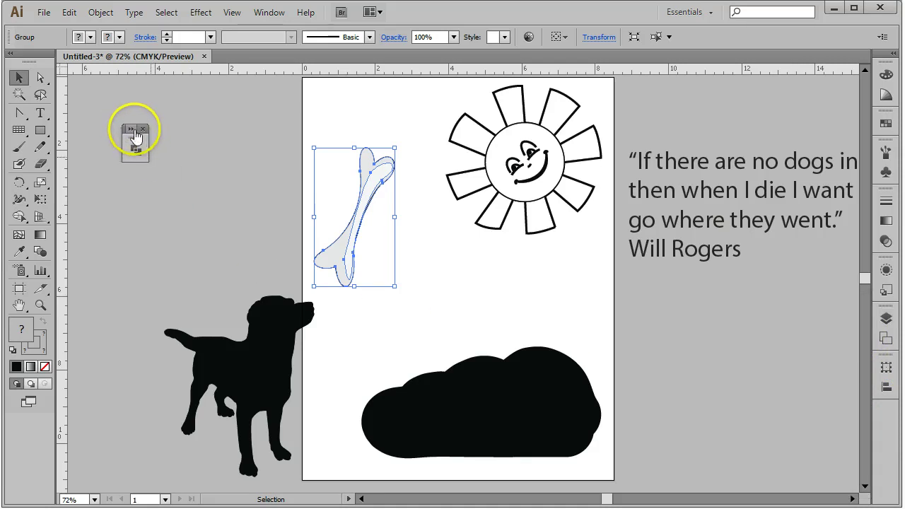
click(131, 131)
drag(232, 137, 188, 117)
click(259, 122)
click(260, 122)
click(254, 110)
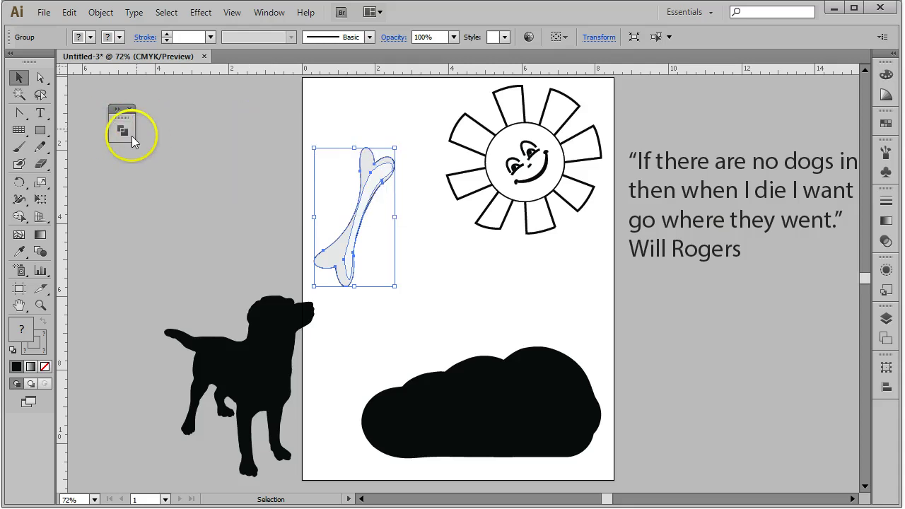
click(118, 110)
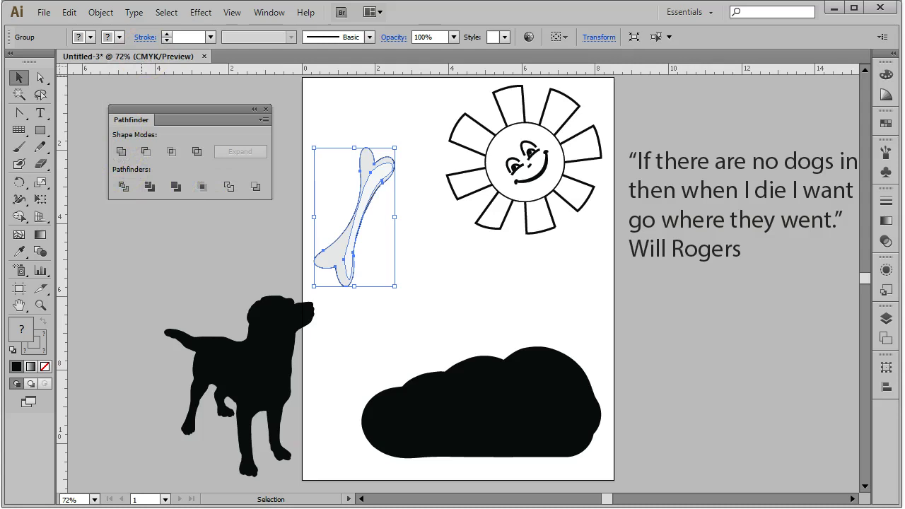
click(267, 16)
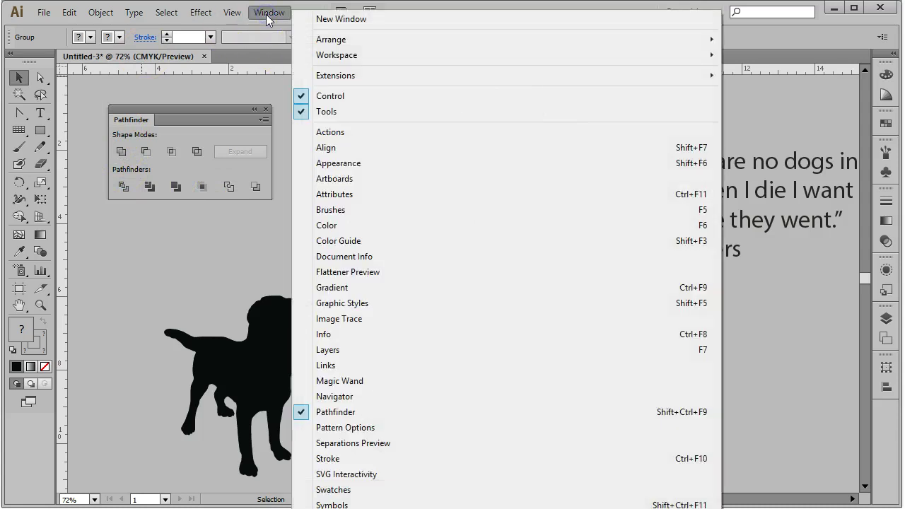
click(267, 16)
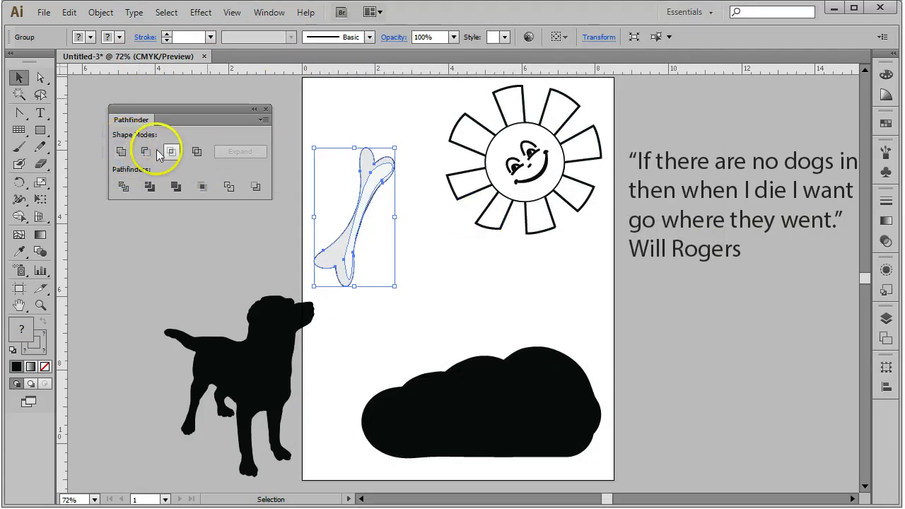
Unite the bone's overlapping pieces and fill the merged bone dark brown.
click(120, 154)
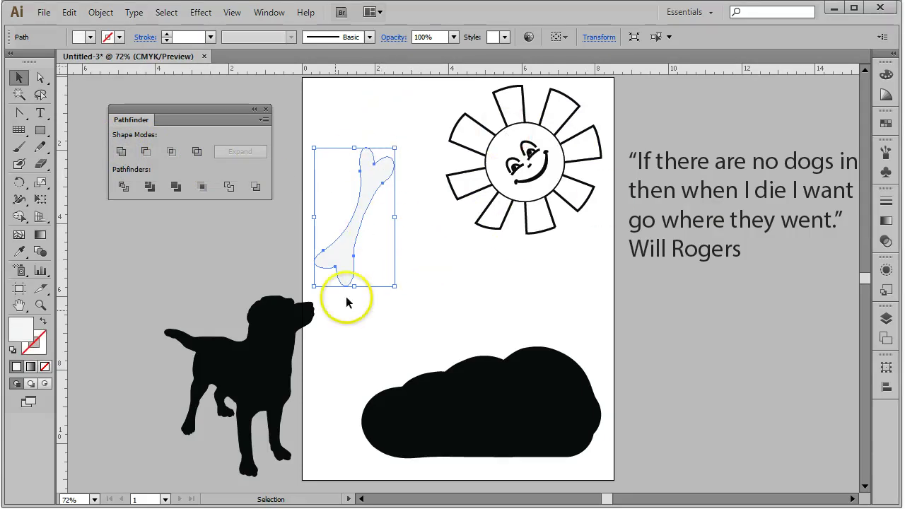
click(491, 278)
click(371, 198)
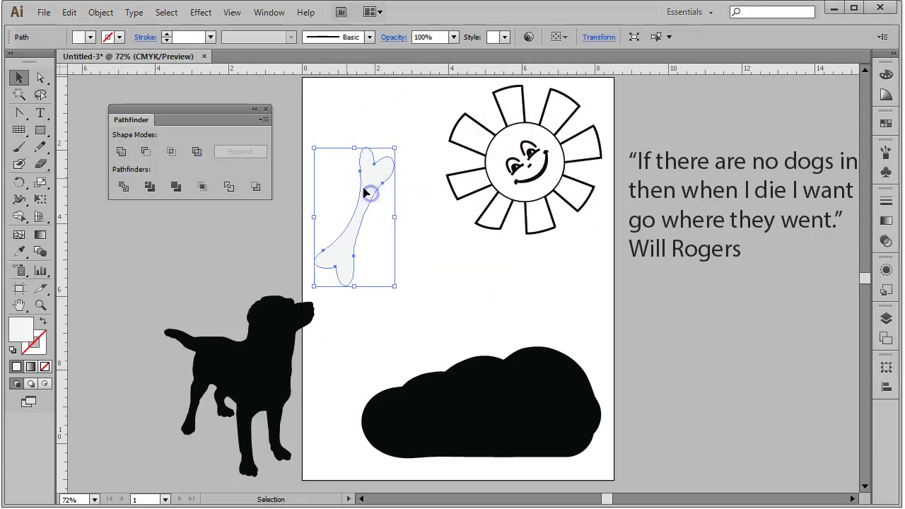
click(89, 36)
click(75, 83)
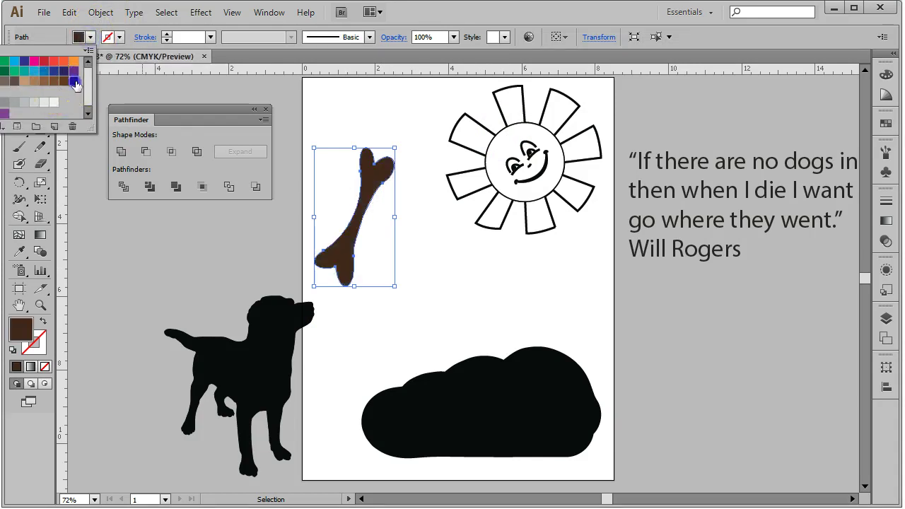
Move the brown bone off the page to the right and shift the sun left and down.
click(454, 226)
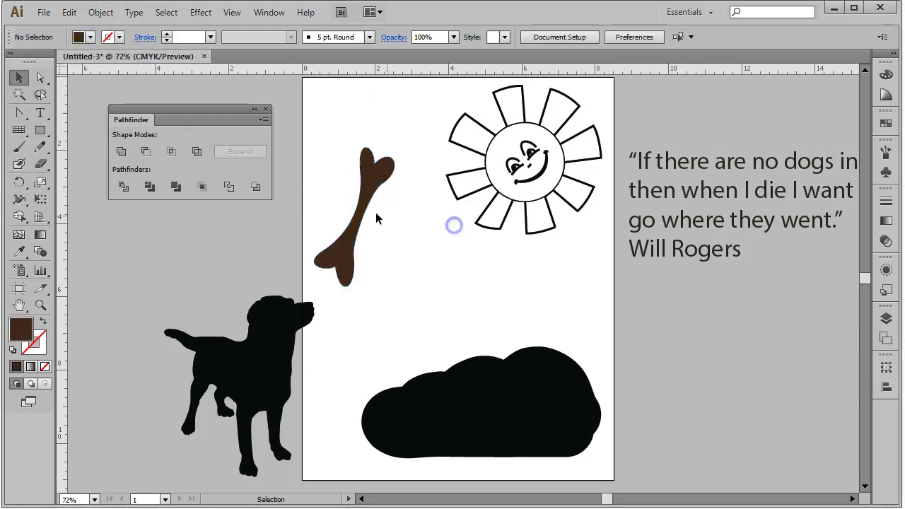
drag(366, 215, 767, 344)
click(538, 227)
drag(542, 201, 444, 239)
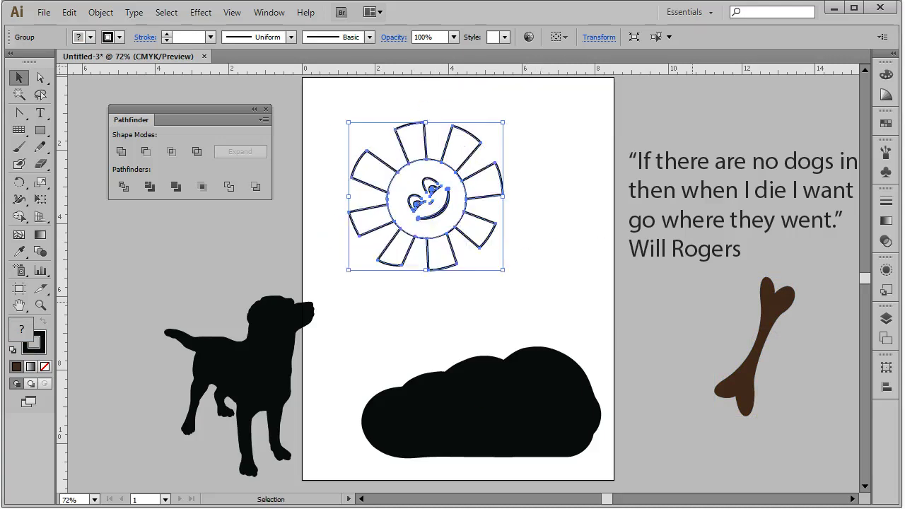
In the Layers panel, pull the sun's outline path out of its group.
click(887, 318)
mouse_move(738, 344)
mouse_down()
mouse_move(744, 364)
mouse_move(774, 380)
mouse_move(749, 364)
mouse_up()
click(757, 362)
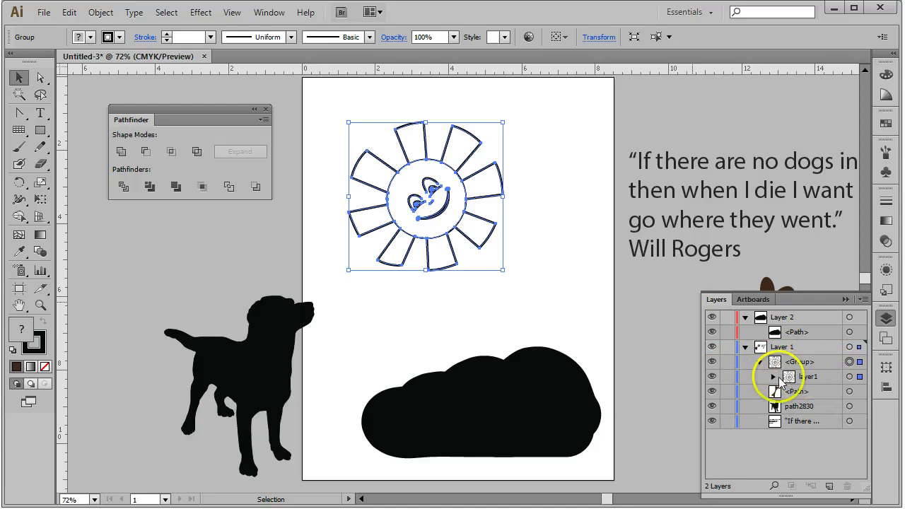
click(774, 377)
click(788, 389)
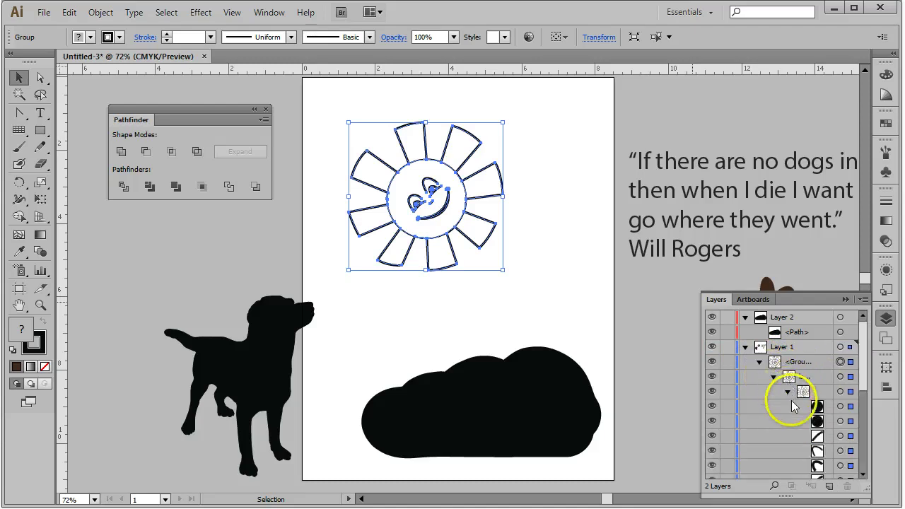
drag(866, 378, 881, 459)
click(841, 427)
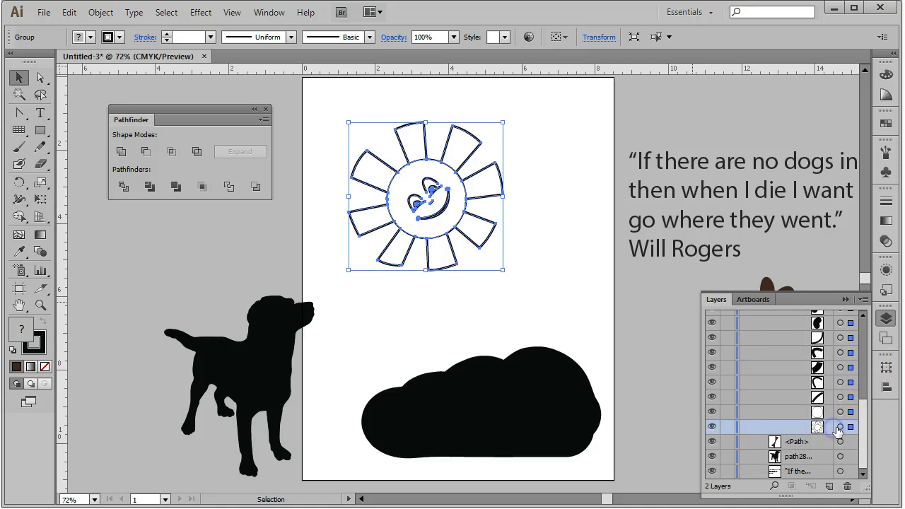
click(840, 427)
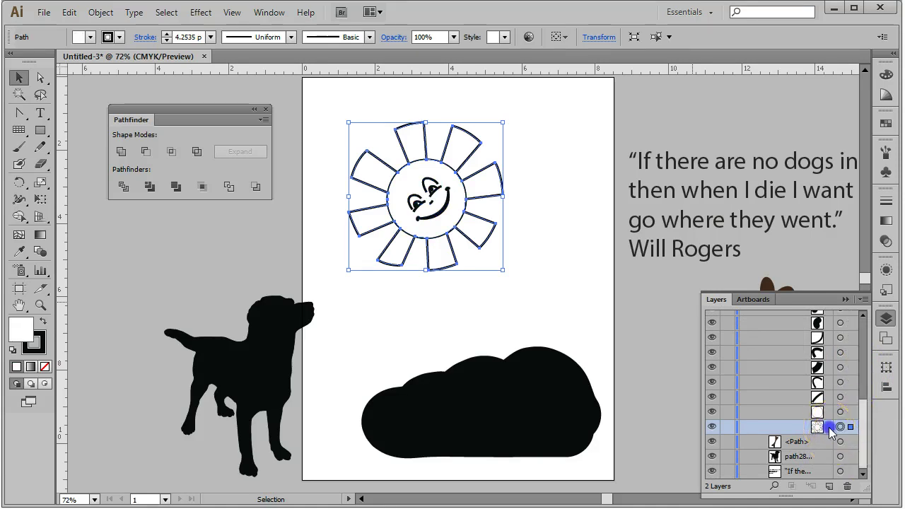
drag(831, 432, 808, 345)
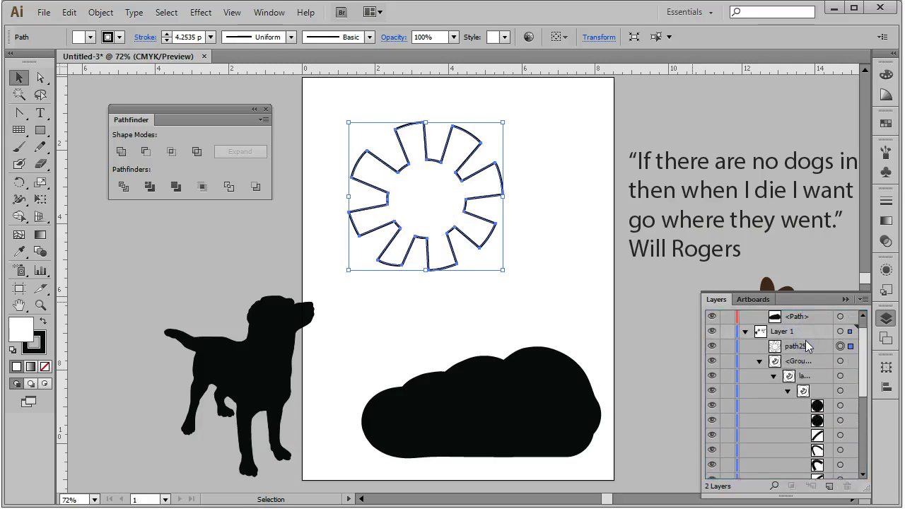
click(760, 361)
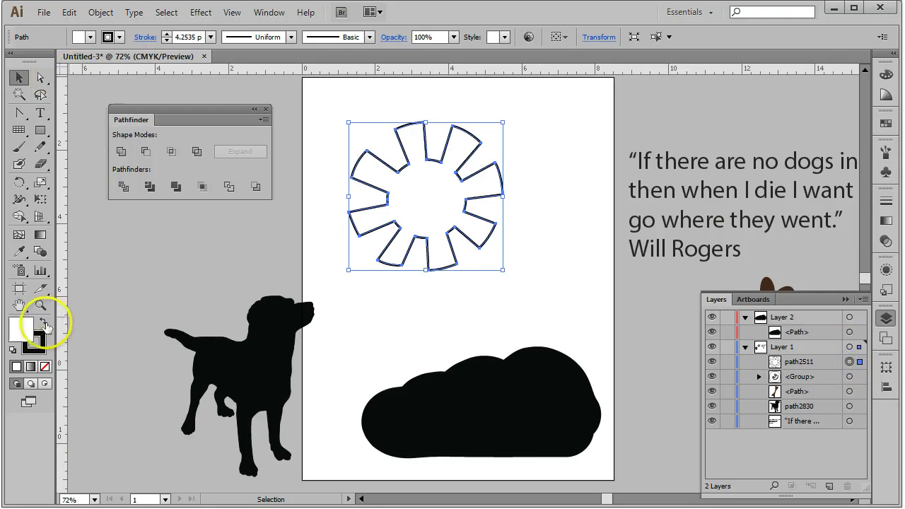
Fill the sun outline with a dark colour and set its stroke to None.
click(90, 37)
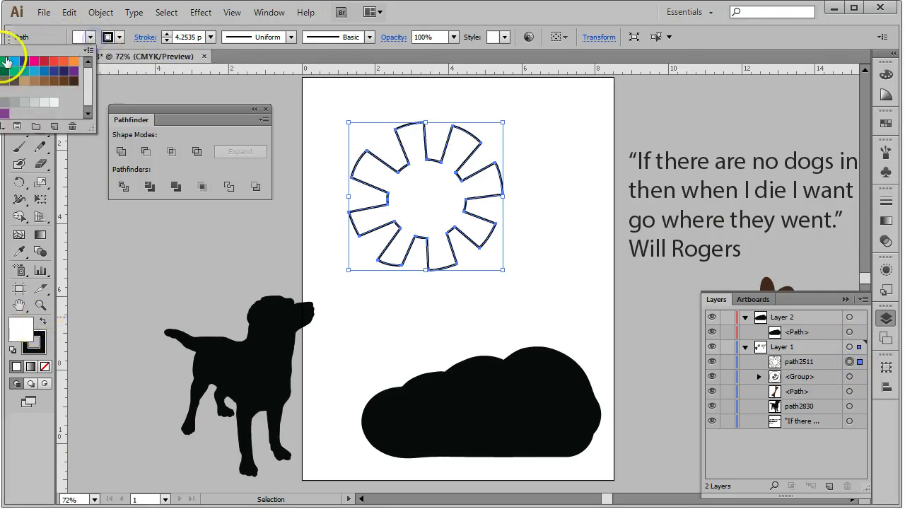
click(3, 84)
click(119, 36)
click(4, 91)
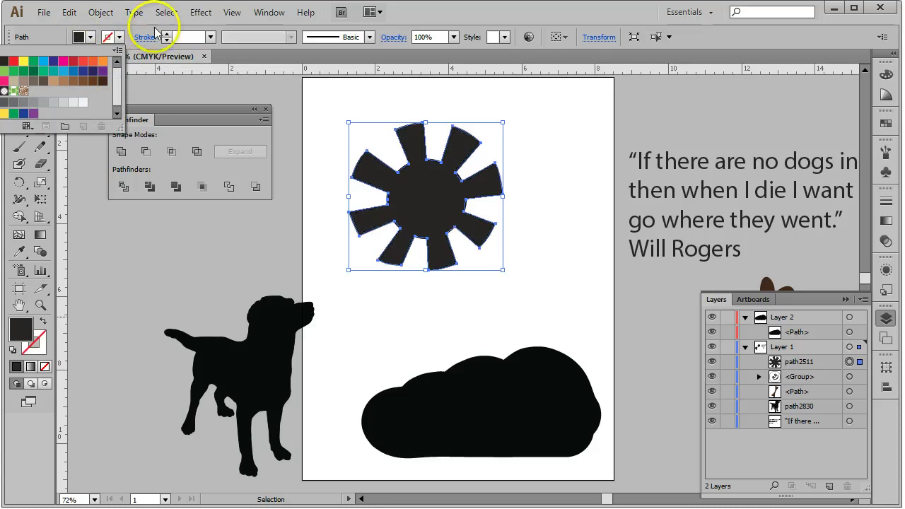
click(532, 151)
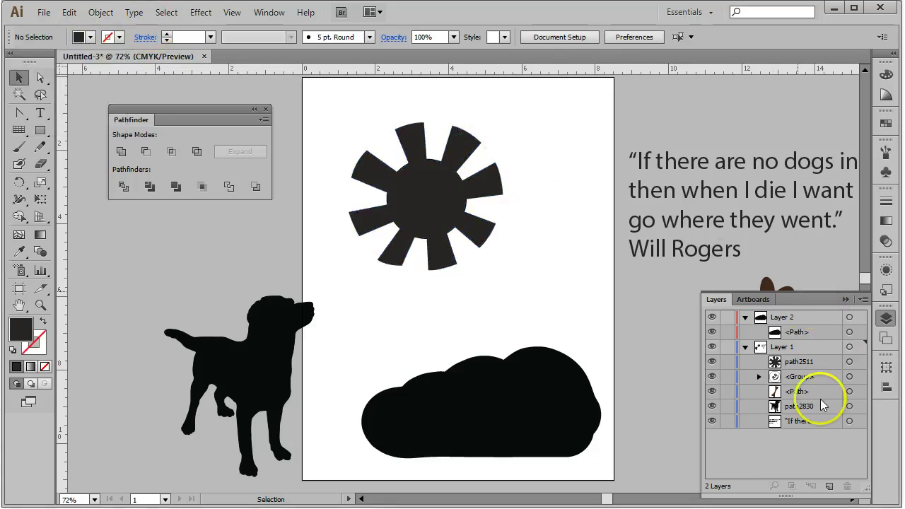
Delete the sun's face group by dragging it to the Layers trash.
click(797, 377)
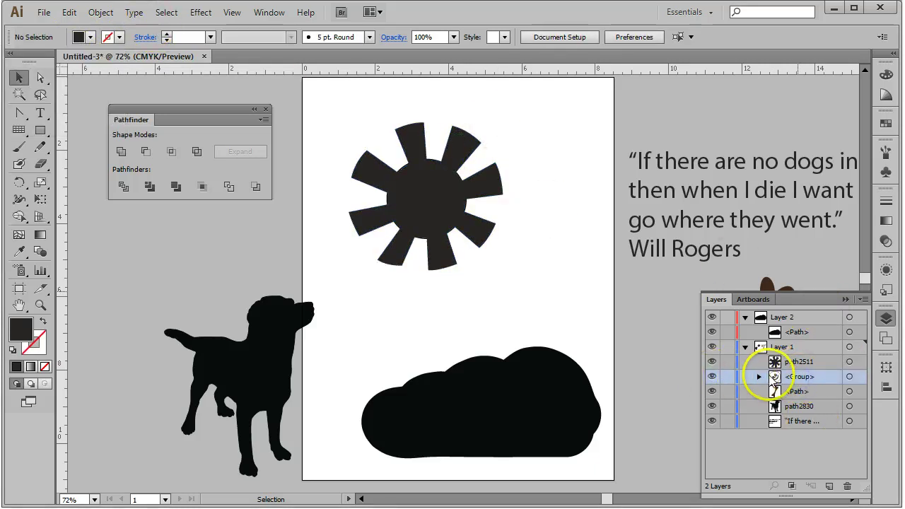
drag(823, 373, 813, 359)
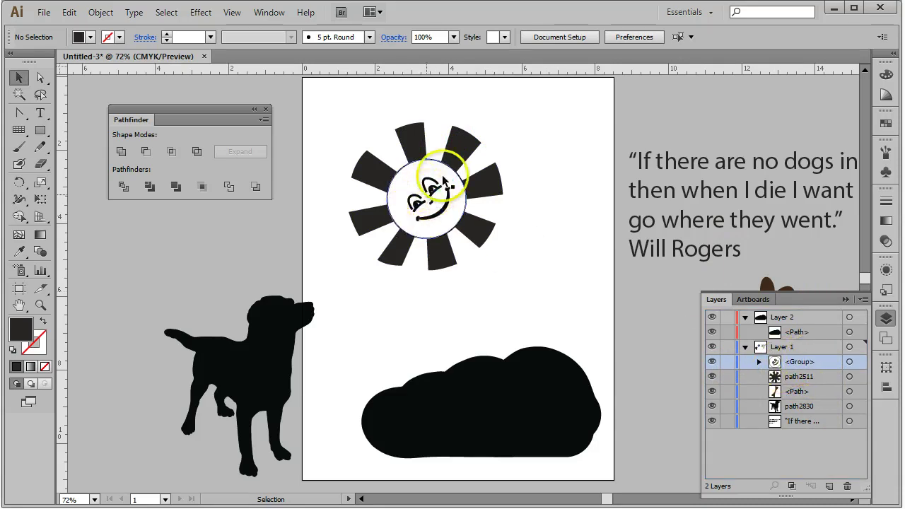
drag(820, 361, 878, 408)
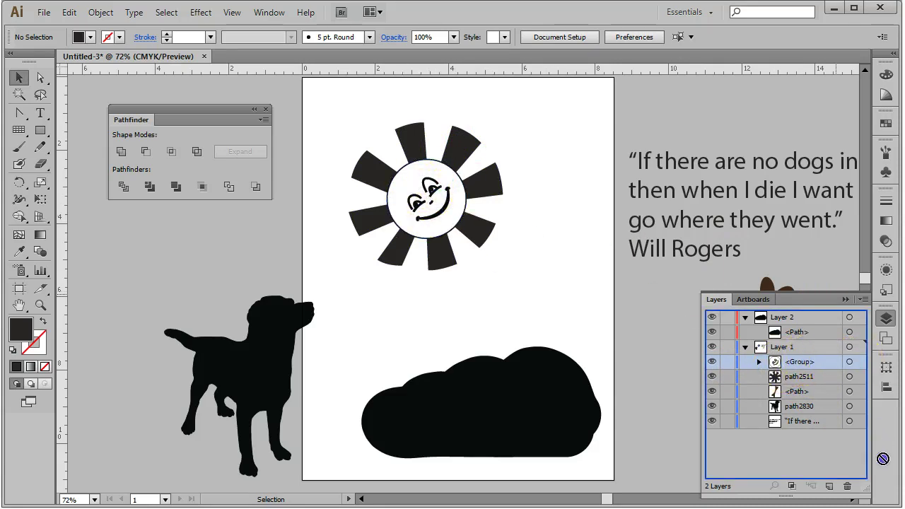
drag(851, 493, 849, 488)
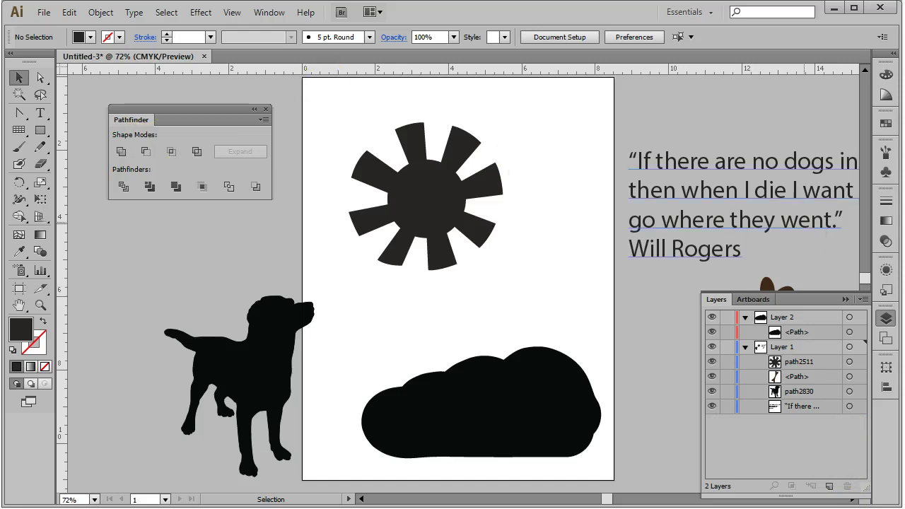
click(887, 319)
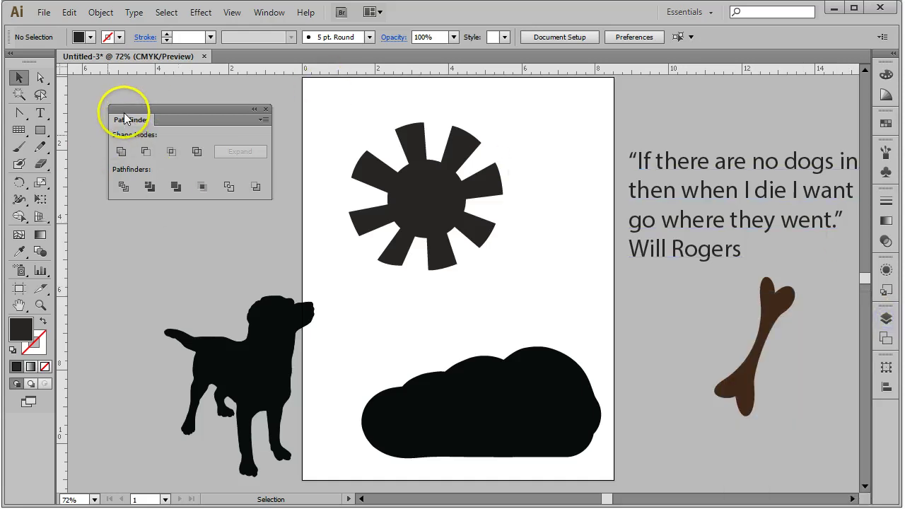
Select the brown bone and fill it black from the Fill swatches.
drag(806, 318, 743, 302)
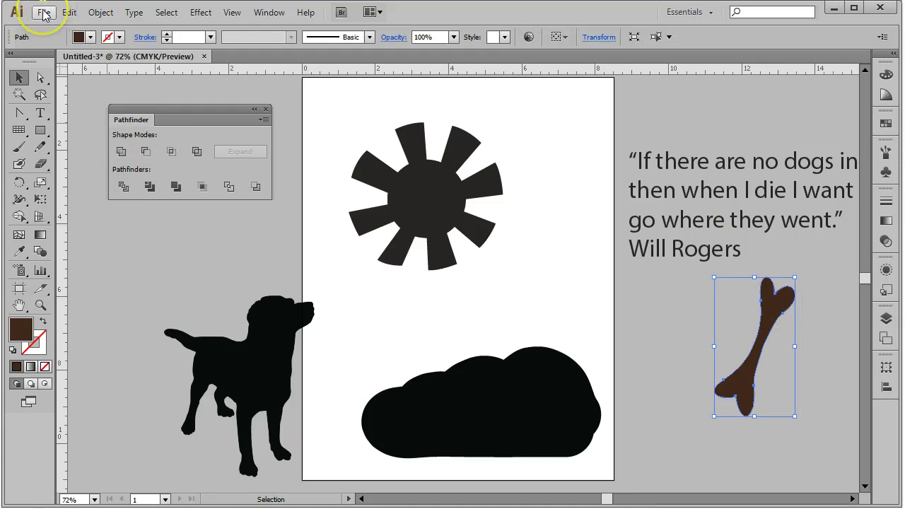
click(90, 37)
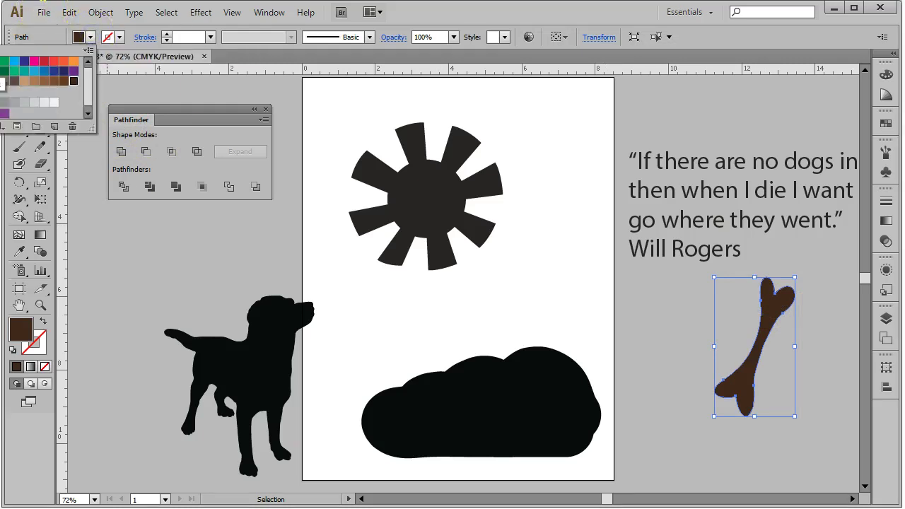
click(3, 70)
click(306, 58)
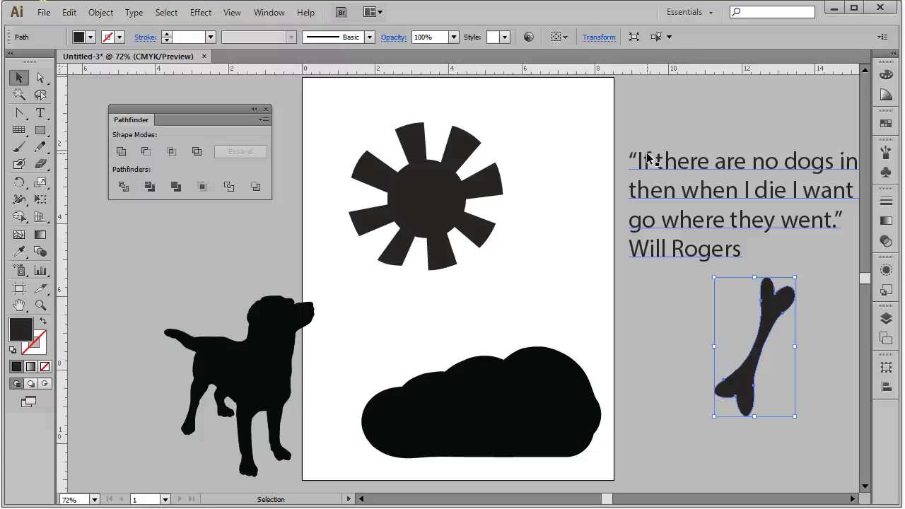
Move the sun up and to the right and shrink it.
click(441, 172)
drag(439, 205, 546, 160)
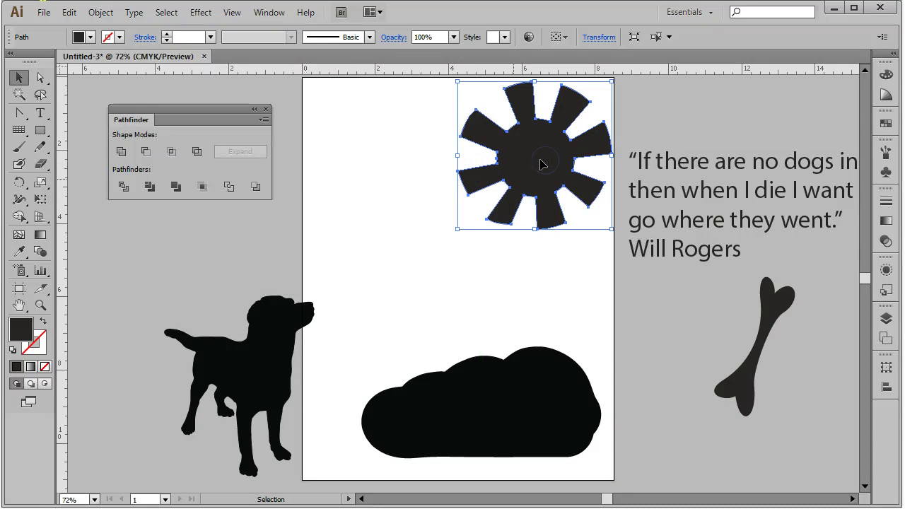
drag(457, 230, 469, 206)
click(696, 103)
Move the cloud to the top of the page, then move the dog onto the page and shrink it.
drag(503, 424, 506, 207)
click(675, 318)
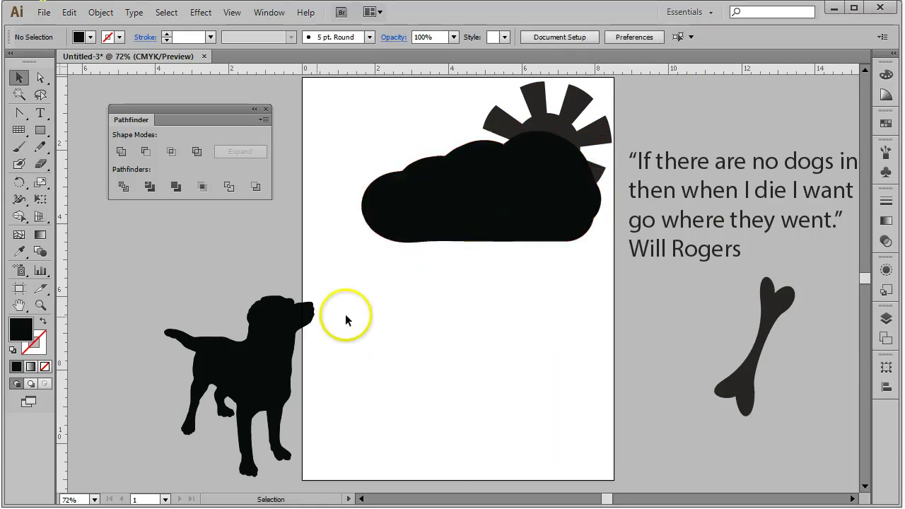
drag(251, 367, 394, 377)
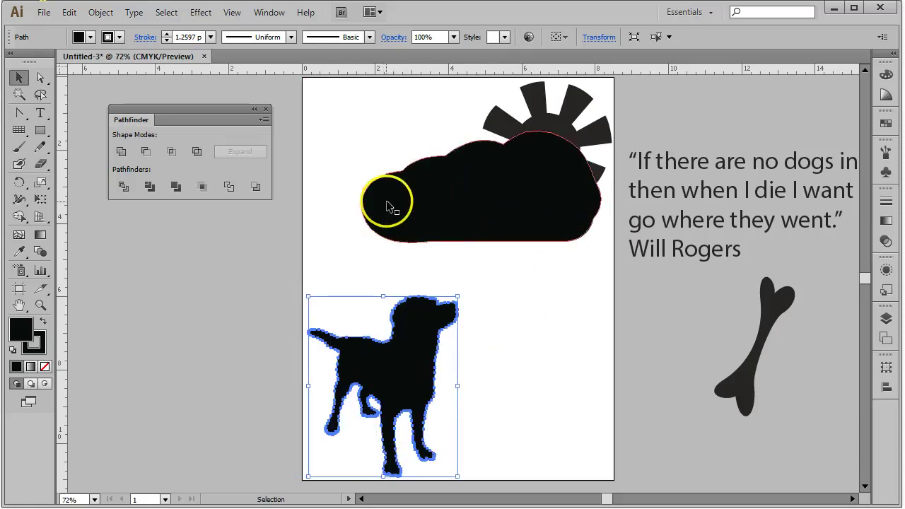
drag(457, 297, 429, 330)
Scale the cloud and sun together, set the sun at the cloud's upper right, and tuck it behind.
click(511, 220)
shift+click(575, 96)
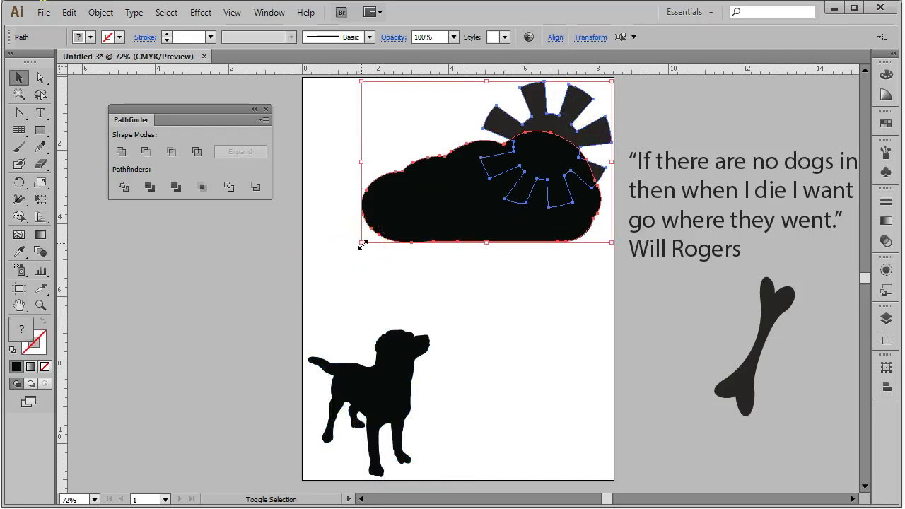
drag(361, 244, 418, 204)
click(715, 106)
click(567, 102)
drag(567, 108, 539, 112)
click(535, 193)
key(ctrl+shift+bracketright)
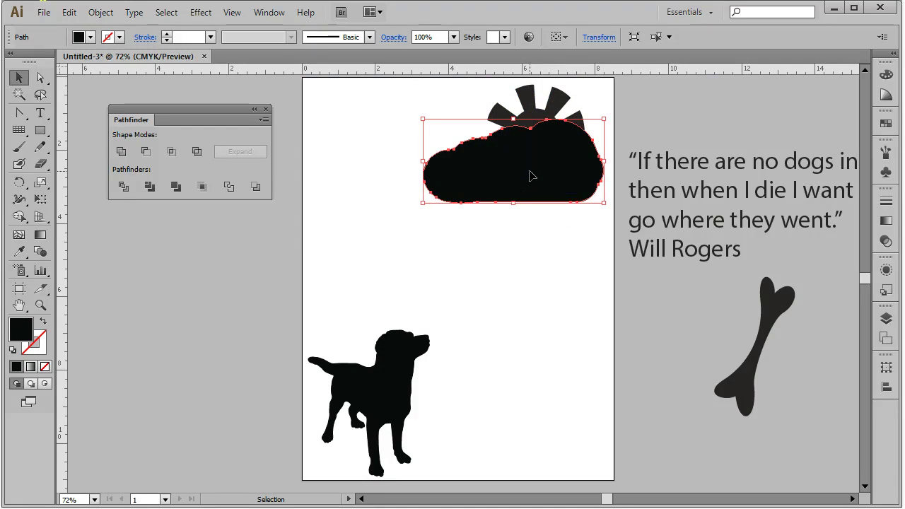
Fill the cloud white and duplicate it slightly lower.
click(89, 36)
click(53, 101)
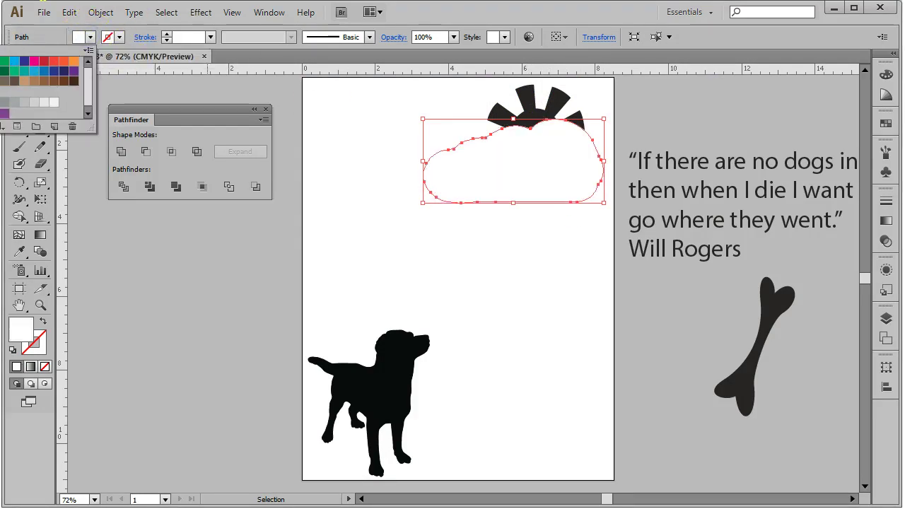
click(616, 12)
click(652, 106)
click(551, 155)
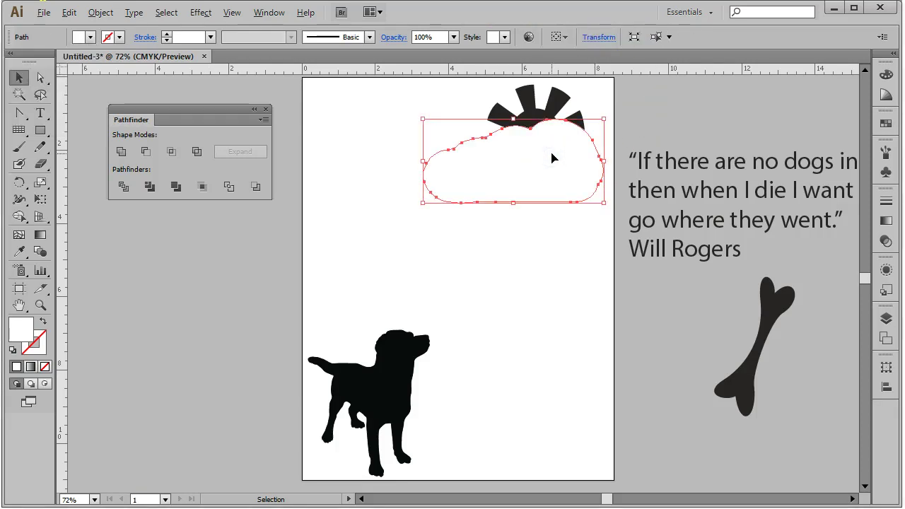
drag(552, 157, 552, 162)
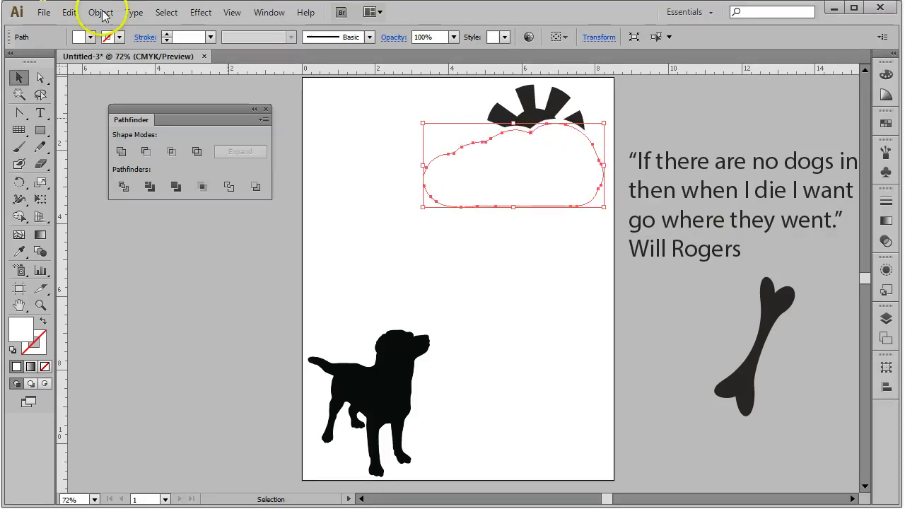
Fill the lowered cloud copy dark, leaving a thin white outline, and check the result.
click(91, 37)
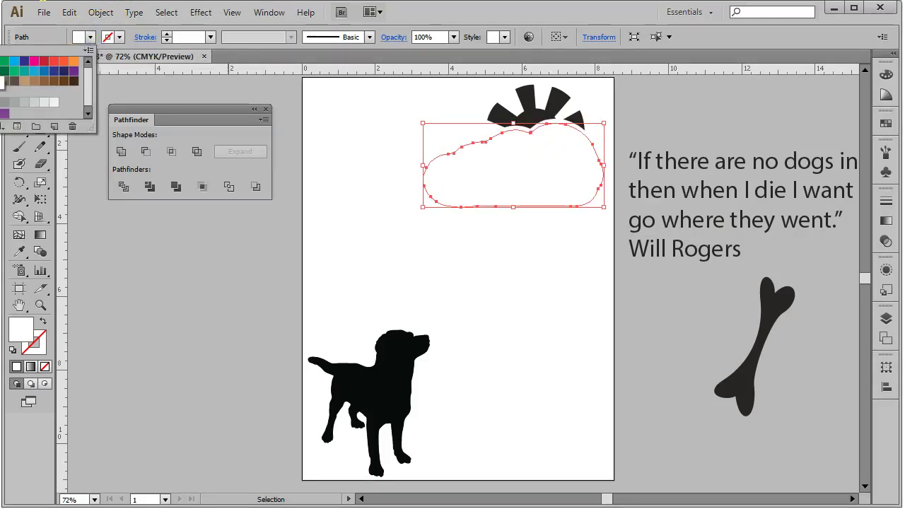
click(4, 83)
click(531, 273)
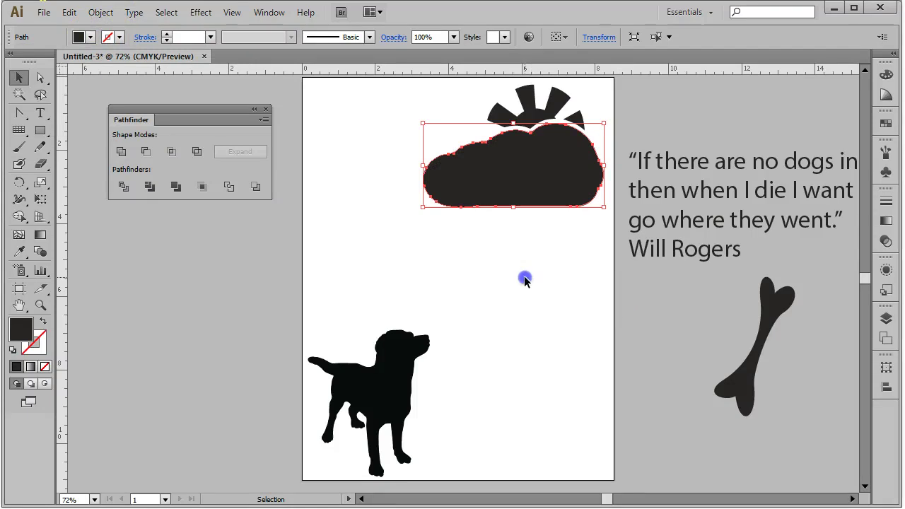
click(524, 279)
click(549, 187)
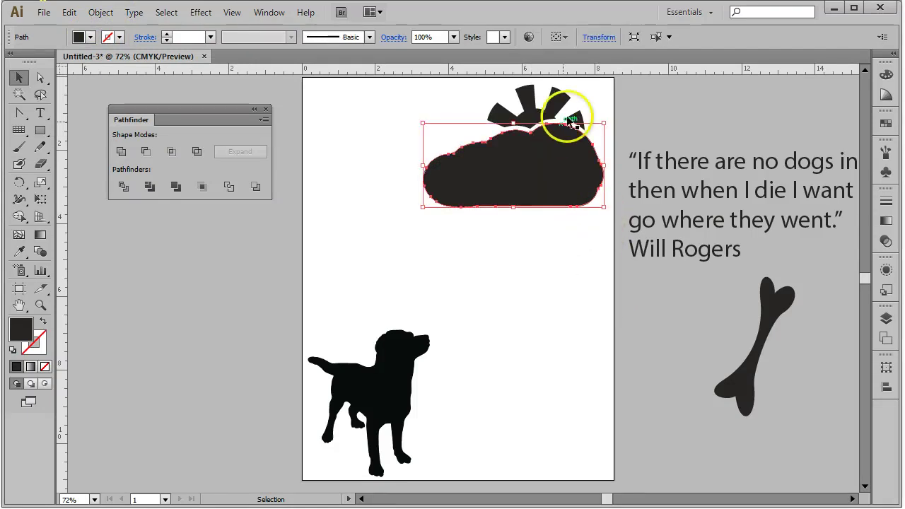
click(544, 262)
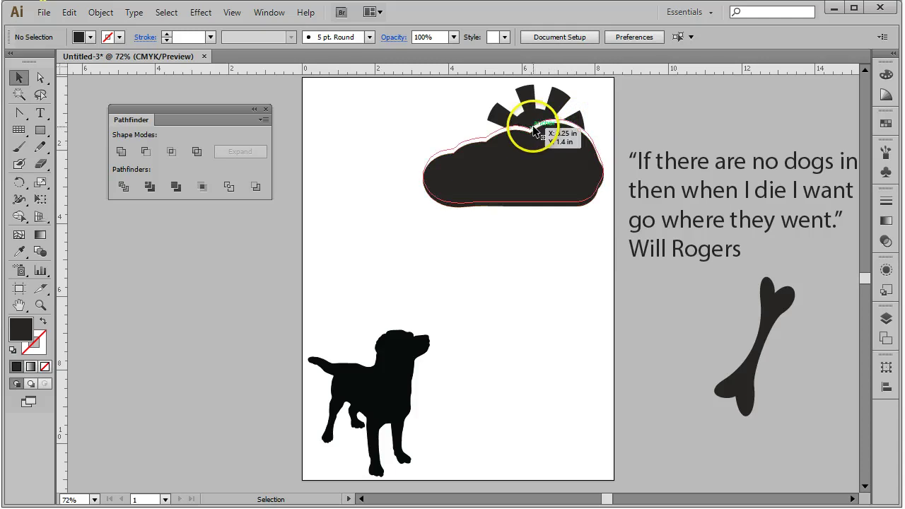
click(548, 185)
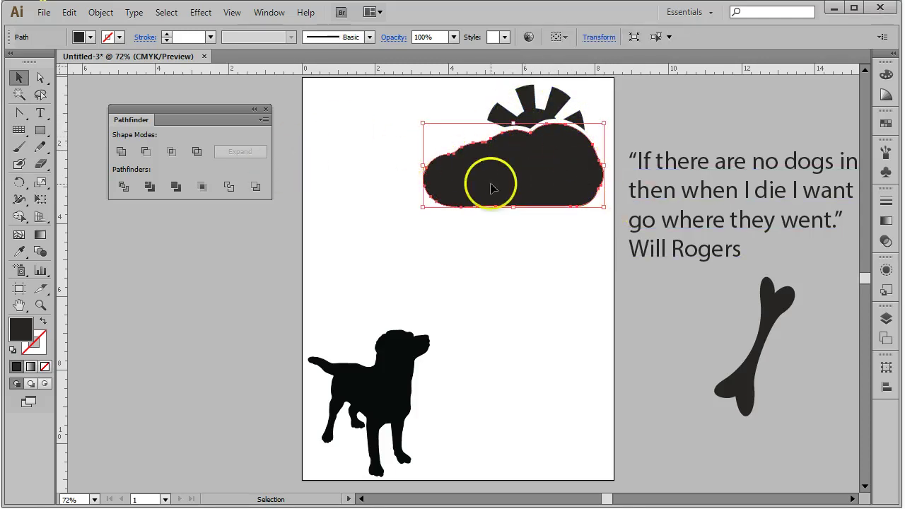
click(533, 293)
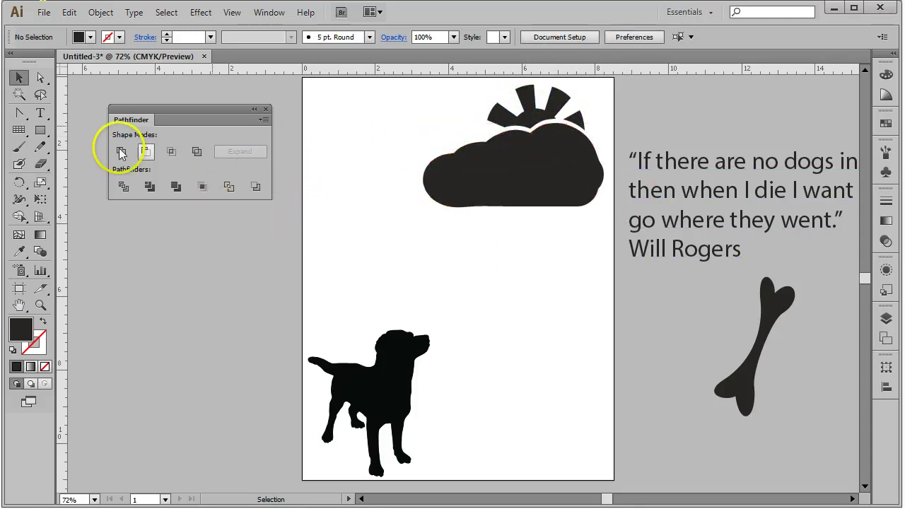
Draw a large dark rounded rectangle across the page with the Rounded Rectangle tool.
drag(40, 130, 121, 152)
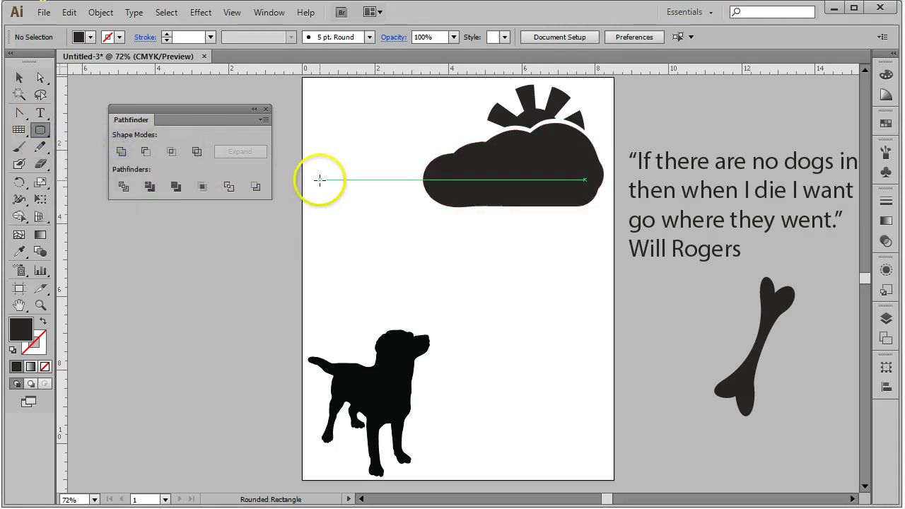
drag(313, 179, 602, 471)
click(18, 77)
Bring the dog in front of the rounded rectangle with Arrange > Bring to Front.
click(311, 361)
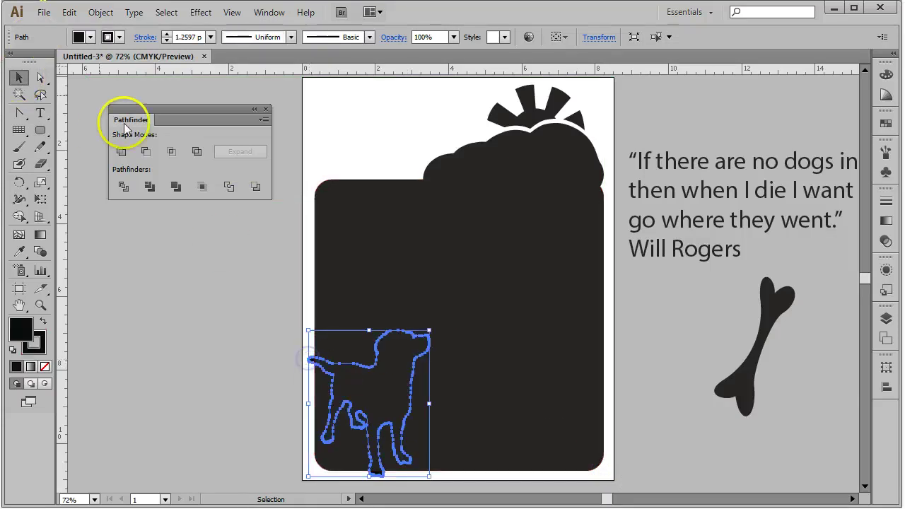
click(100, 12)
mouse_move(114, 28)
mouse_move(253, 45)
click(382, 51)
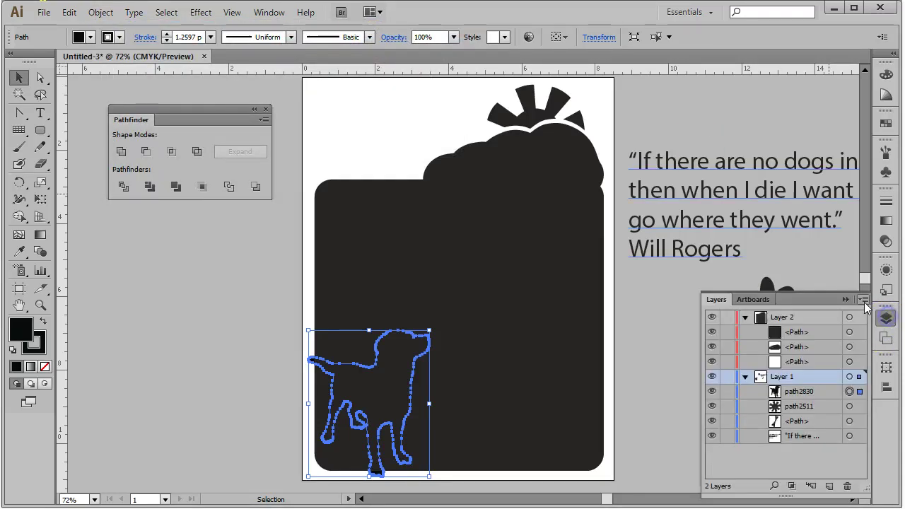
Move path2830 and all of Layer 2's objects into Layer 1, then delete Layer 2.
click(821, 393)
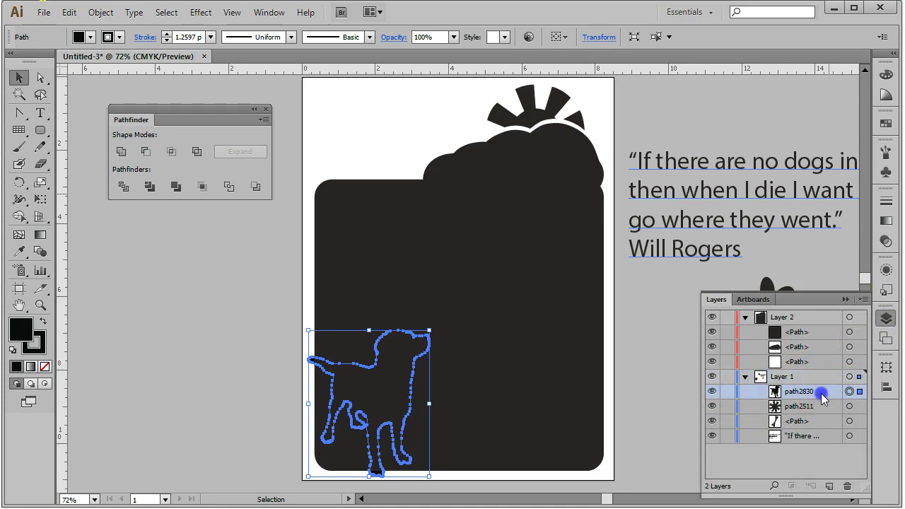
click(822, 332)
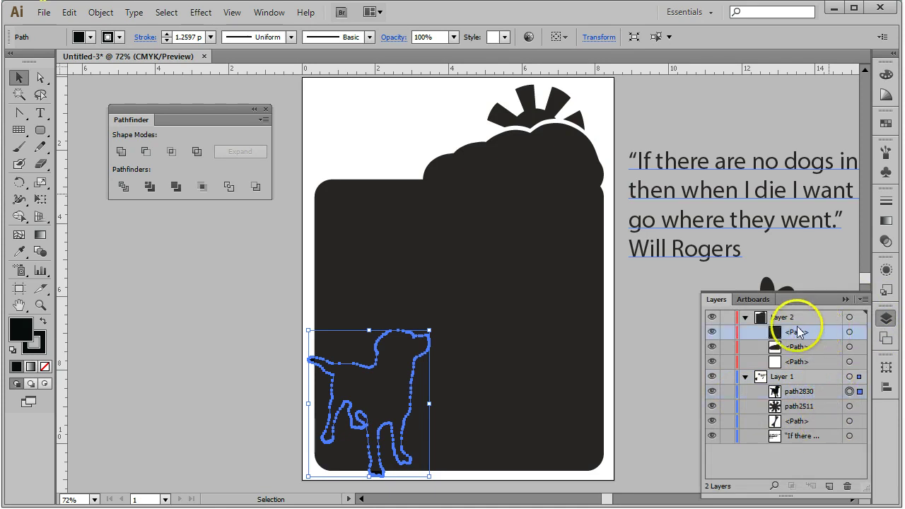
drag(803, 398, 806, 322)
click(808, 334)
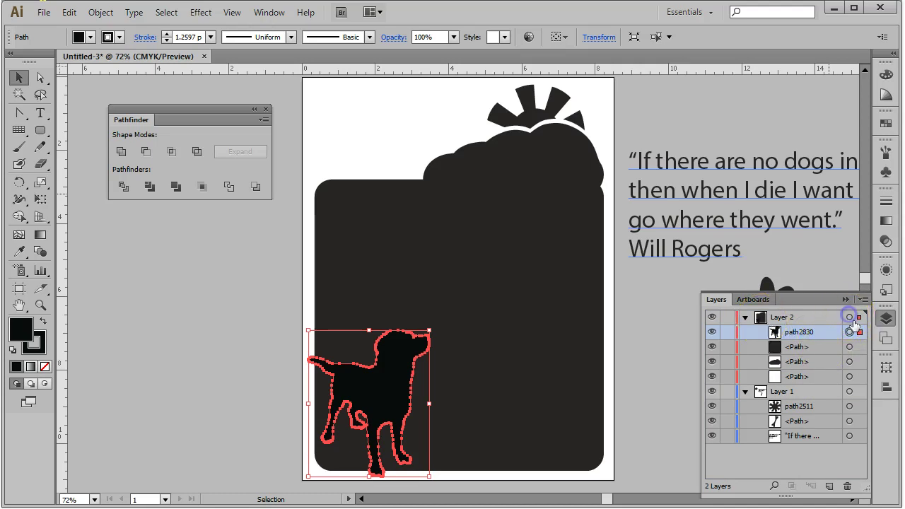
click(849, 317)
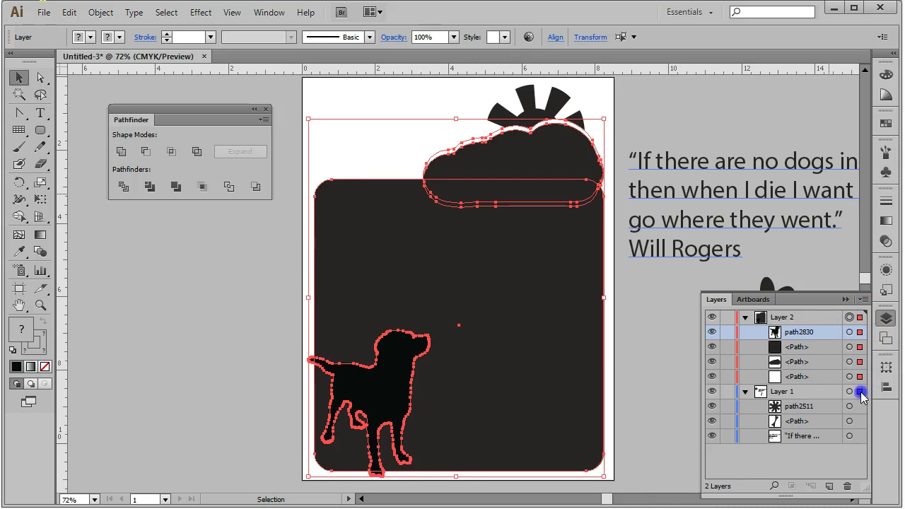
drag(862, 398, 861, 394)
click(791, 315)
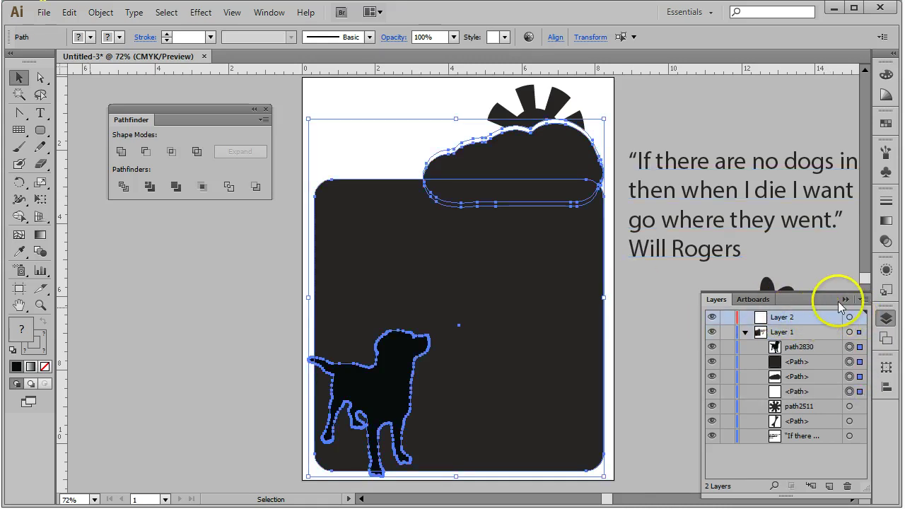
click(847, 487)
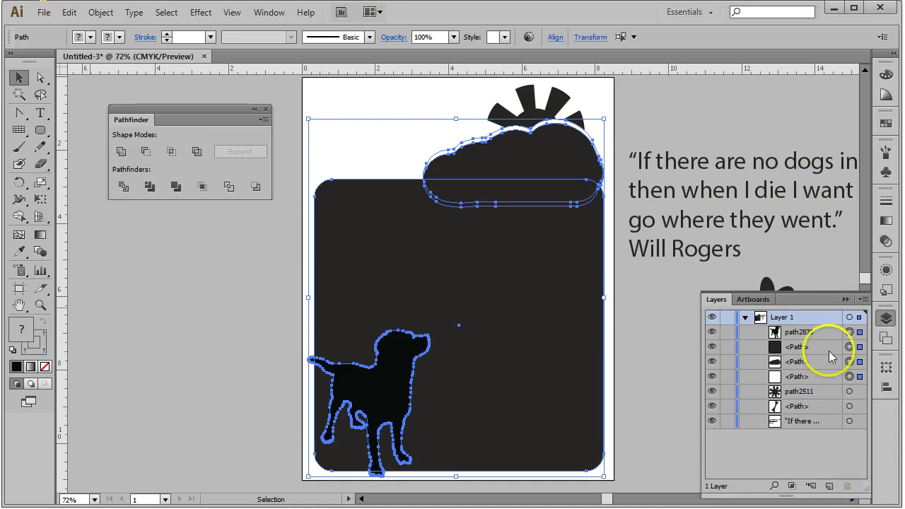
Nudge the dog silhouette slightly to the left.
click(849, 331)
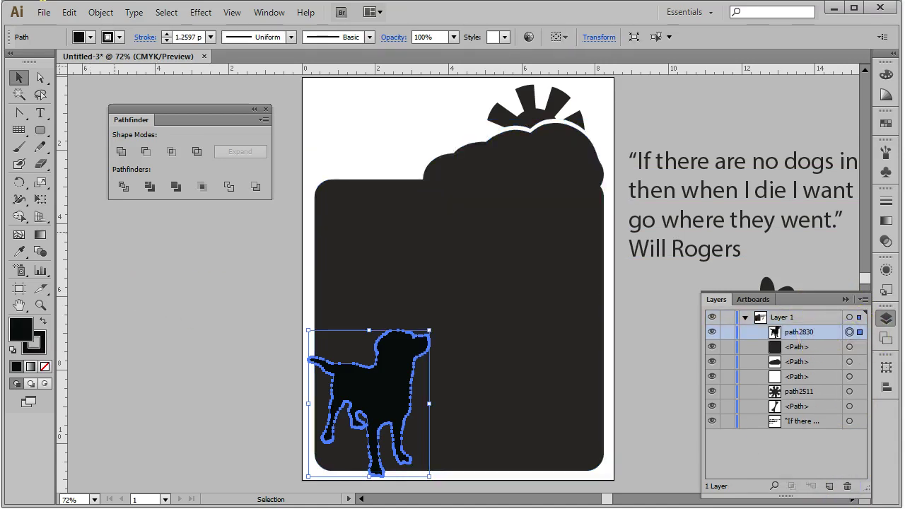
click(479, 382)
click(398, 373)
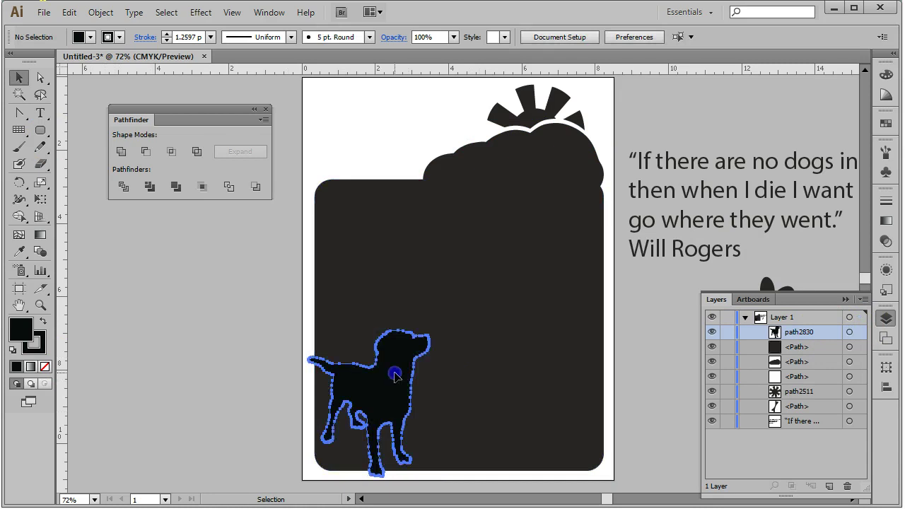
drag(394, 377, 388, 380)
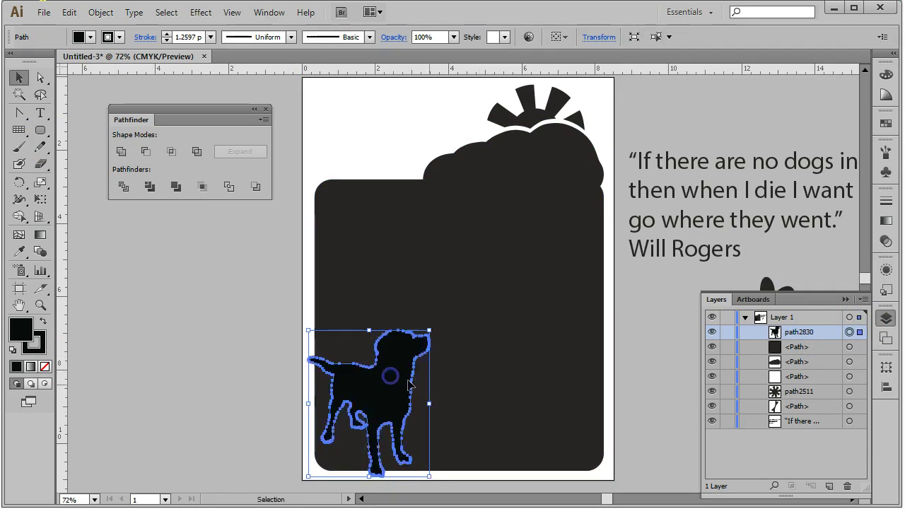
click(673, 389)
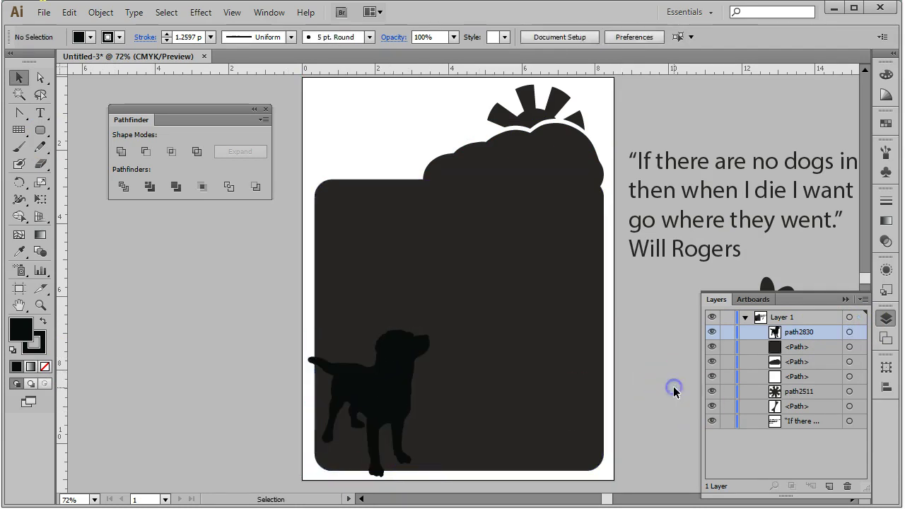
Clear the dog's fill, swap fill and stroke, and make its fill white.
click(391, 378)
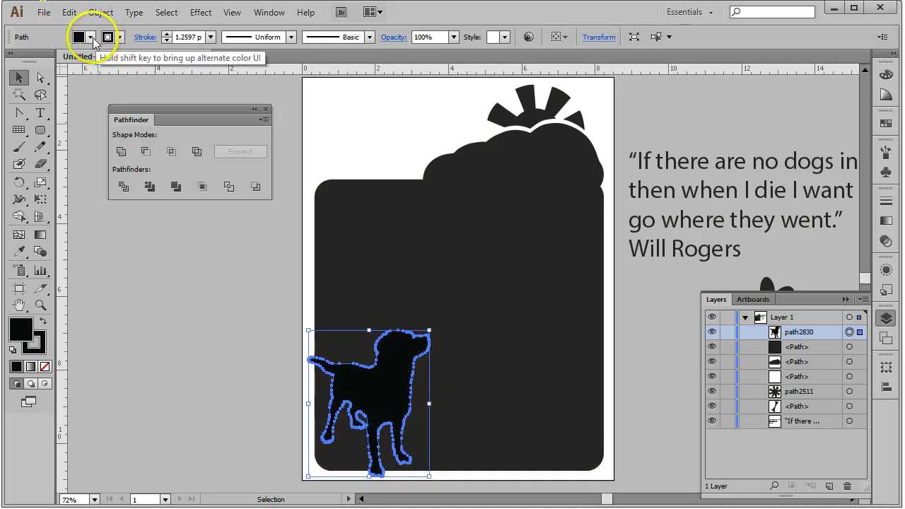
click(45, 366)
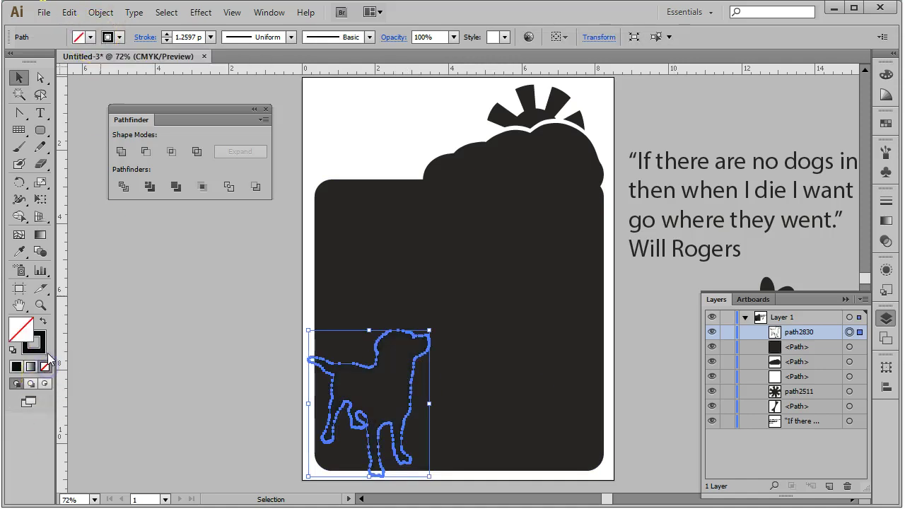
click(44, 320)
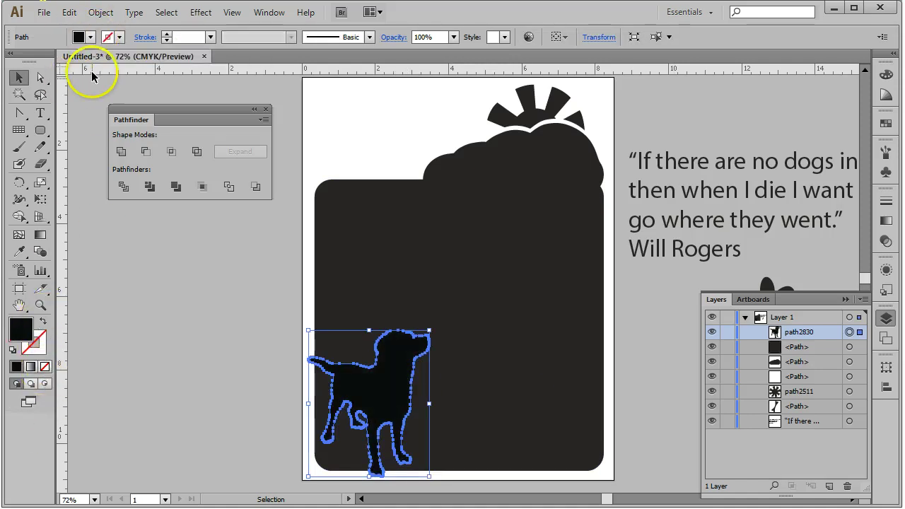
click(90, 37)
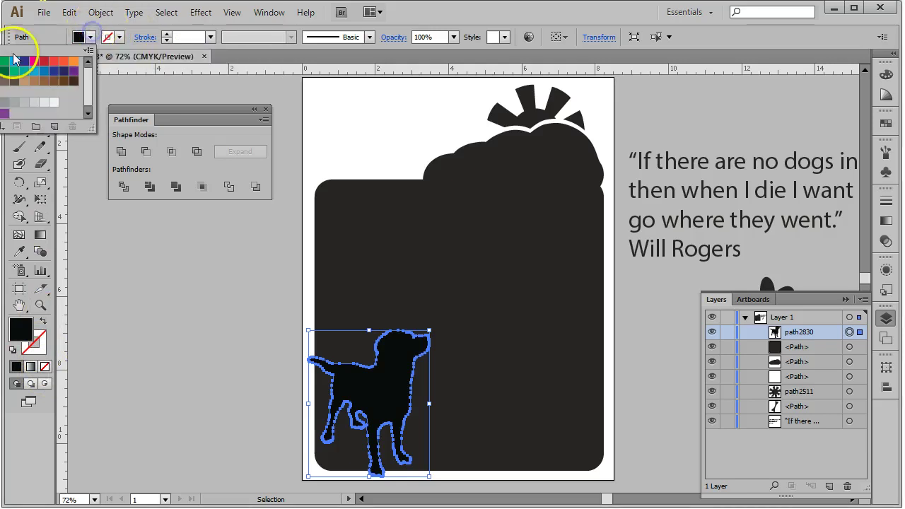
click(54, 102)
Give the white dog a black 16 pt stroke aligned outside its outline.
click(236, 356)
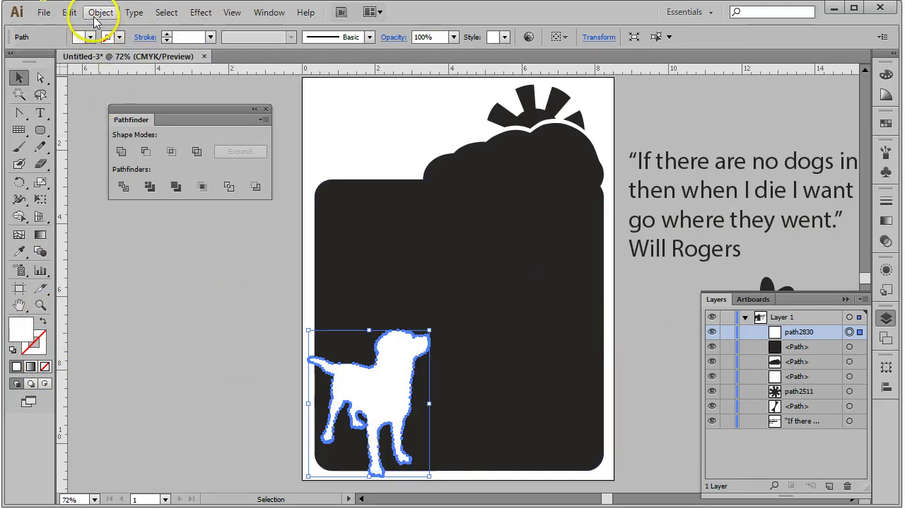
click(119, 36)
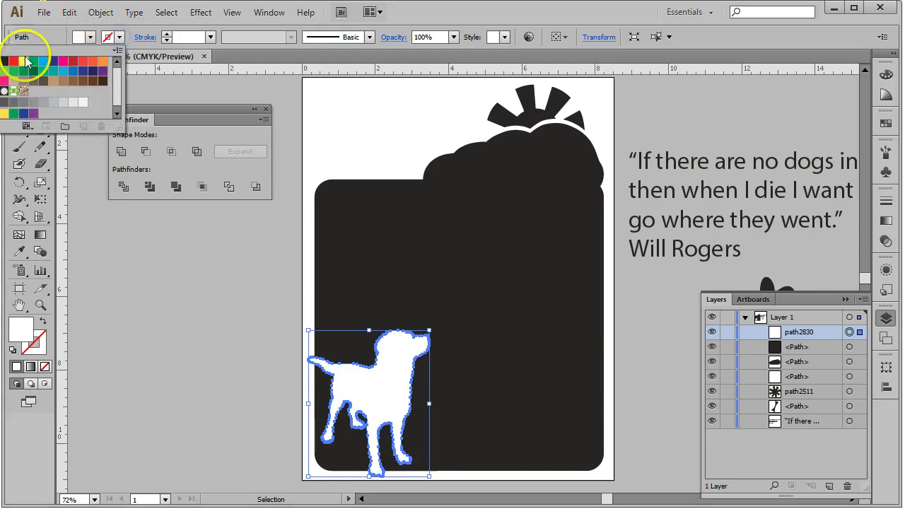
click(6, 64)
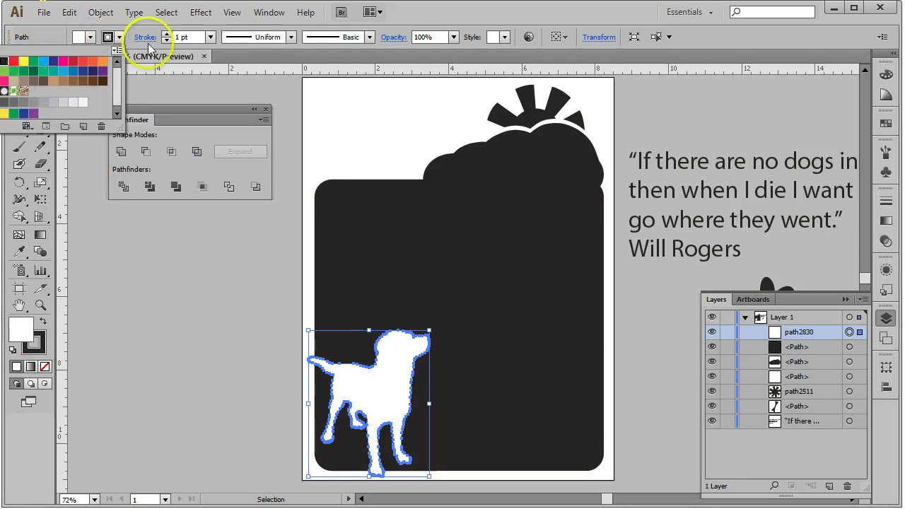
click(211, 37)
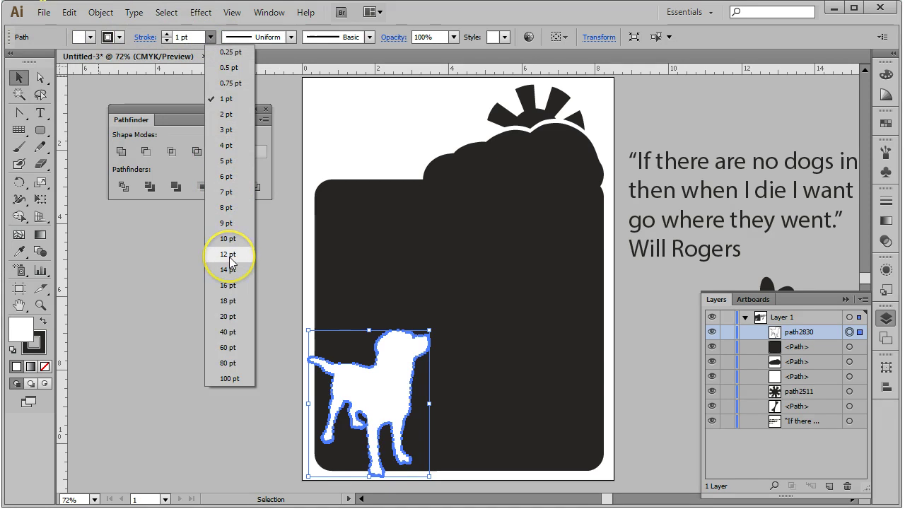
click(227, 285)
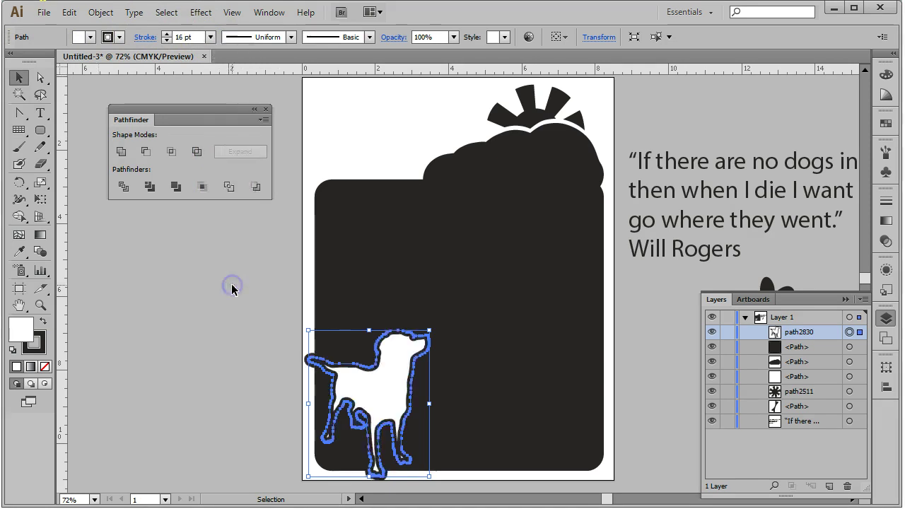
click(886, 203)
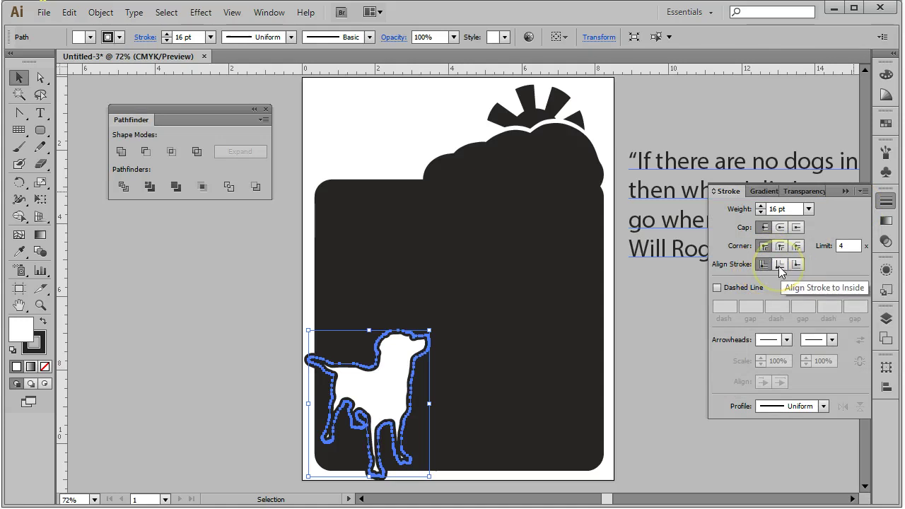
click(798, 264)
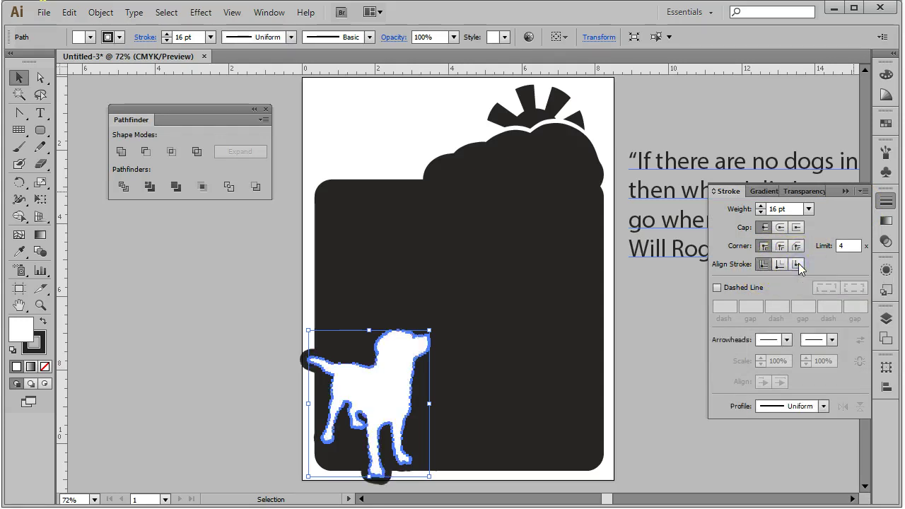
click(170, 299)
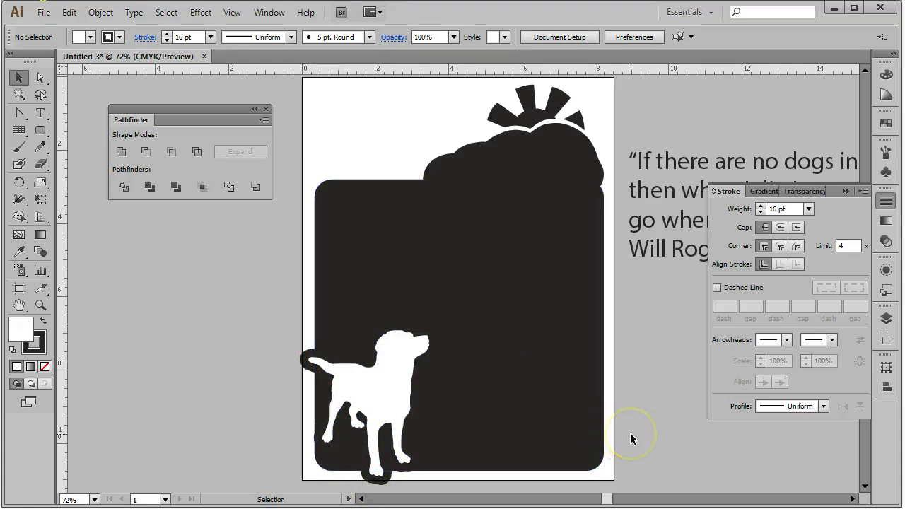
Isolate the dog and reduce its outline stroke to 10 pt.
click(210, 36)
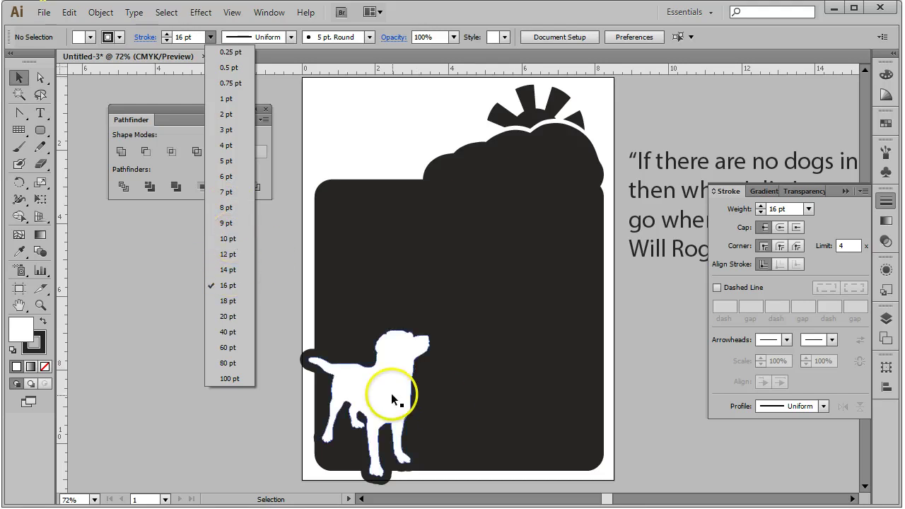
click(396, 341)
double_click(396, 341)
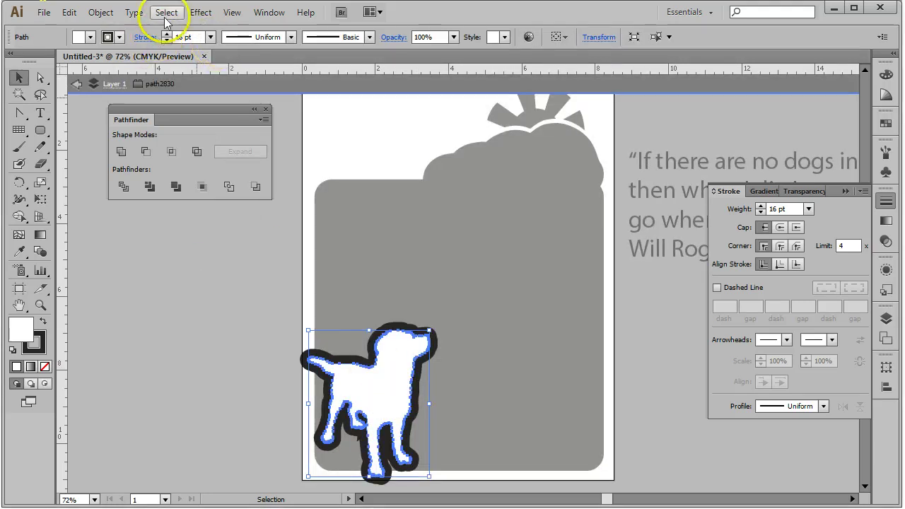
click(211, 37)
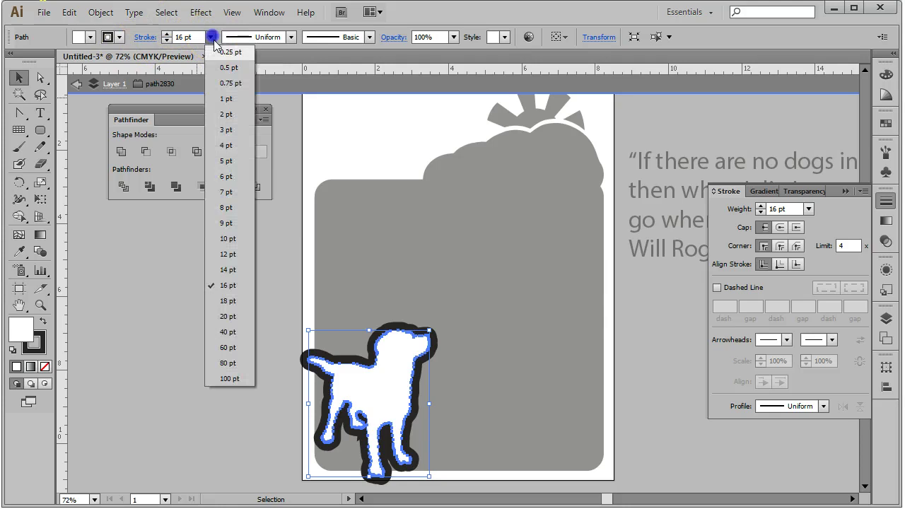
click(234, 241)
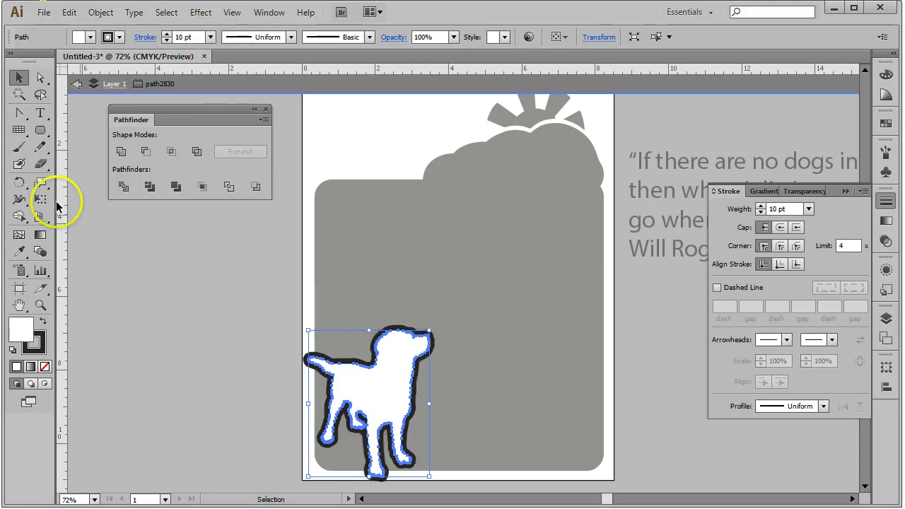
Exit isolation, select the rounded rectangle and dog, and nudge them up and right with arrow keys.
click(78, 84)
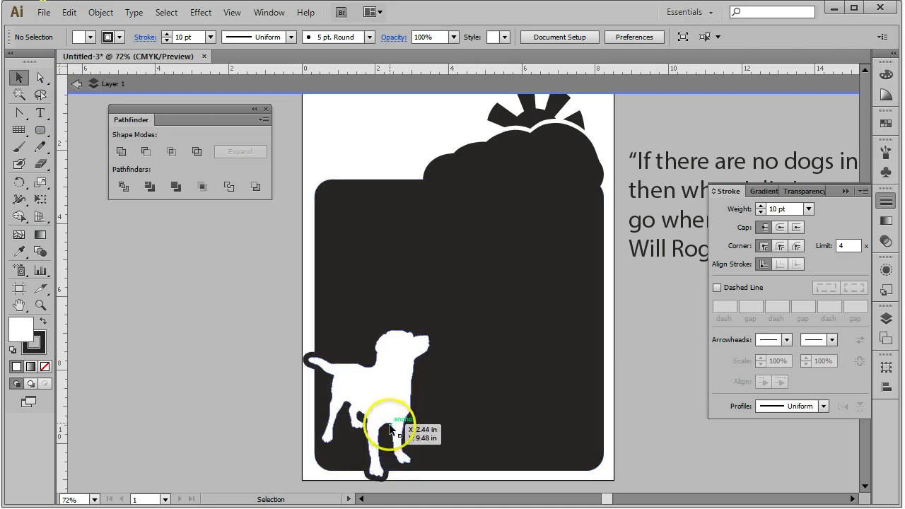
shift+click(542, 401)
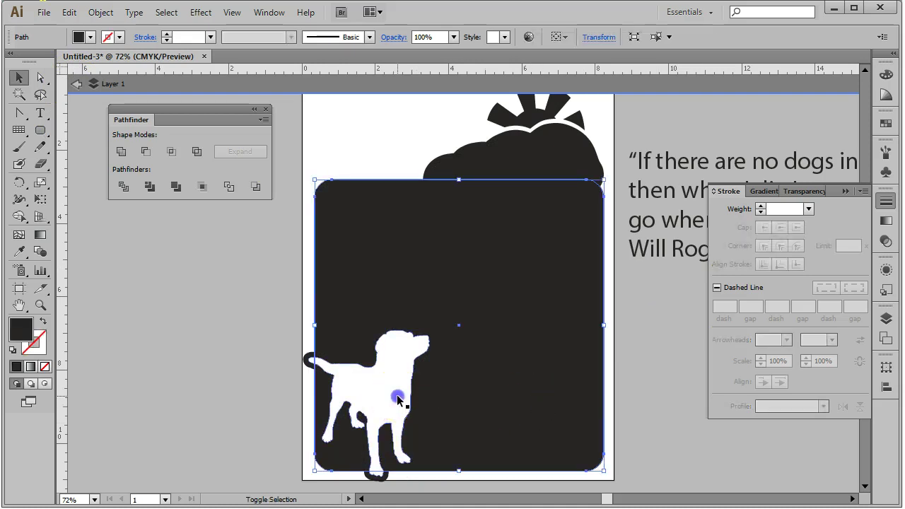
shift+click(397, 398)
key(Up)
key(Up)
key(Up)
key(Up)
key(Up)
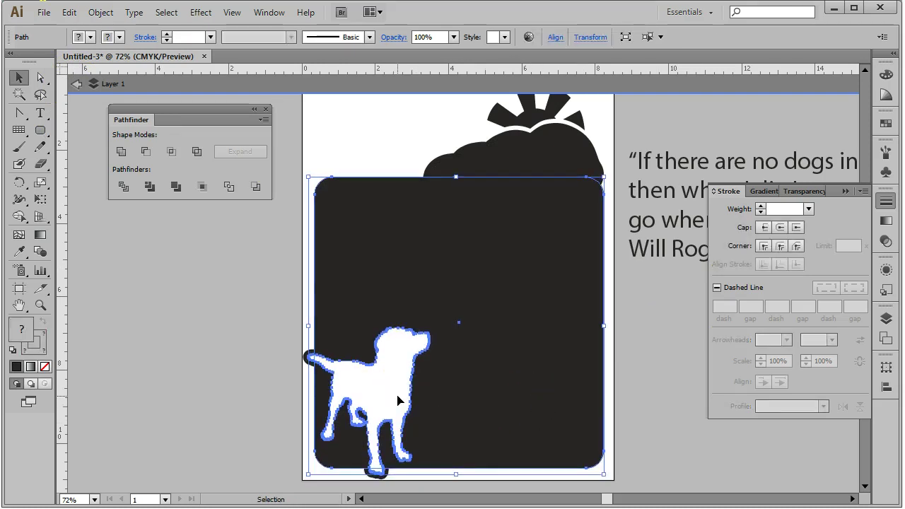
key(Right)
key(Right)
key(Right)
key(Right)
key(Right)
key(Up)
key(Up)
key(Up)
key(Up)
key(Up)
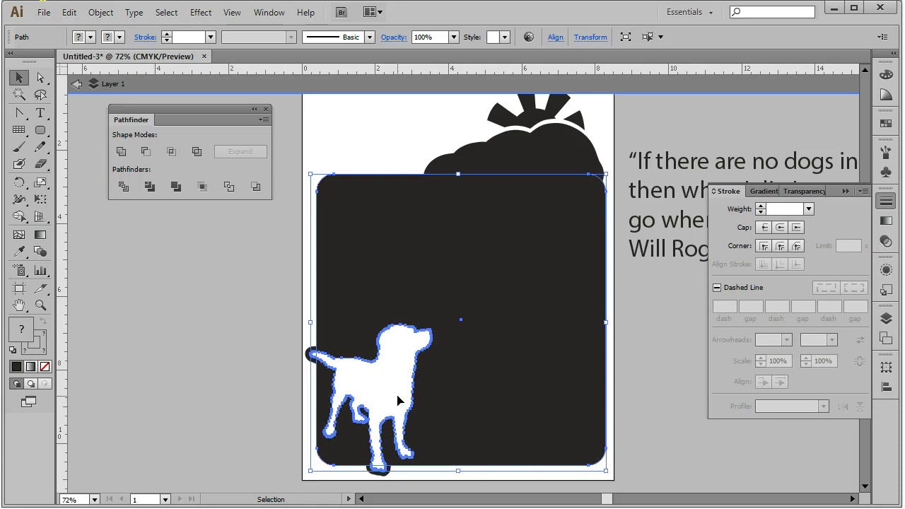
key(Right)
key(Right)
key(Up)
key(Up)
scroll(596, 380, up, 4)
click(656, 413)
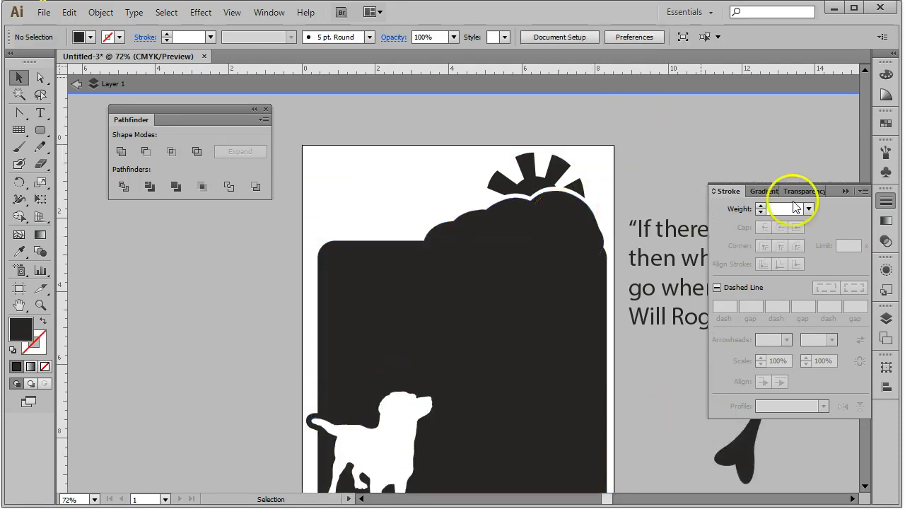
click(887, 203)
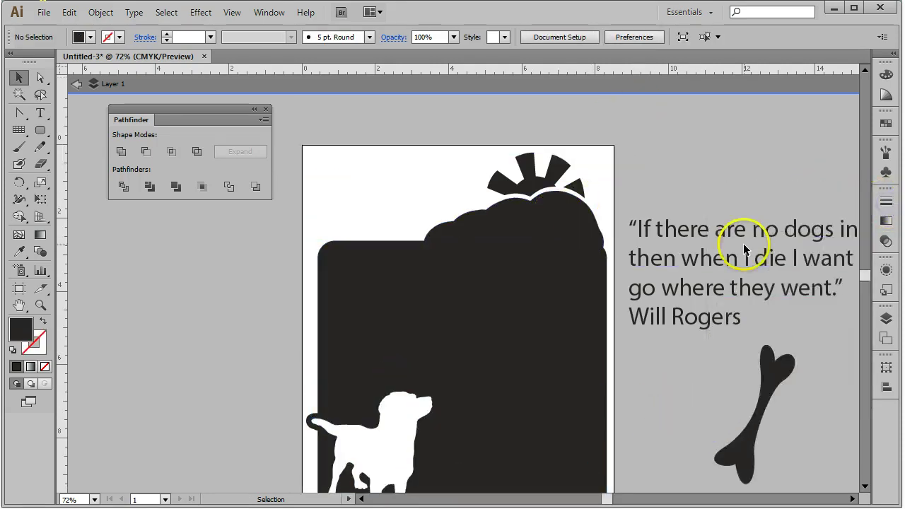
Rotate the bone to lie nearly horizontal and move it onto the dark shape beside the dog.
click(777, 391)
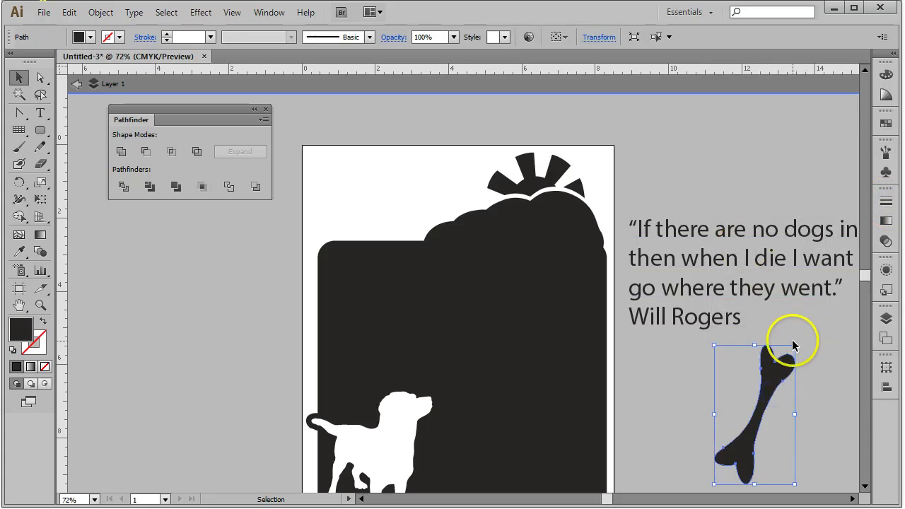
scroll(810, 347, down, 4)
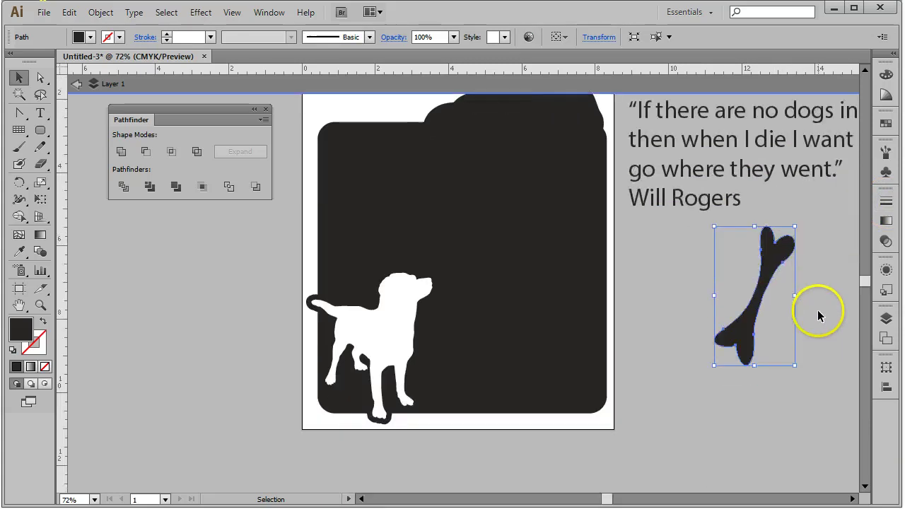
drag(797, 224, 853, 306)
drag(802, 293, 554, 367)
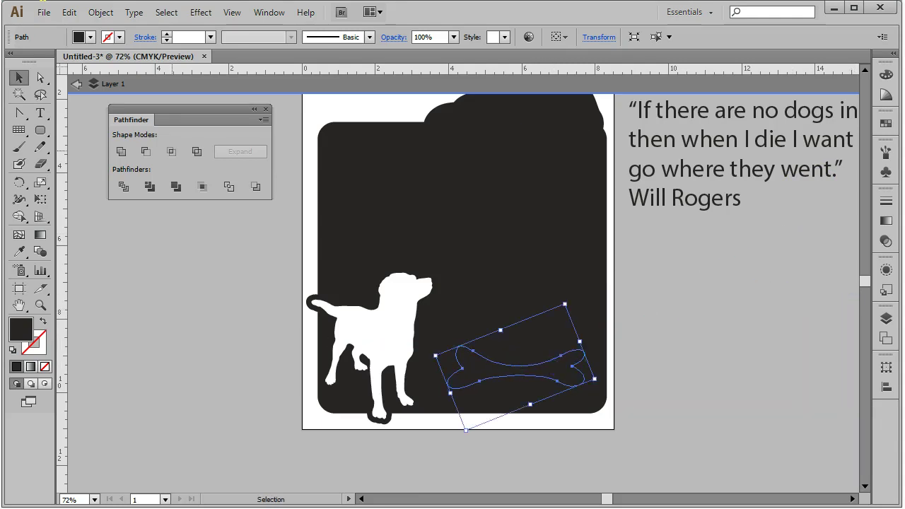
Fill the bone white and move its layer above the dark shape.
click(84, 39)
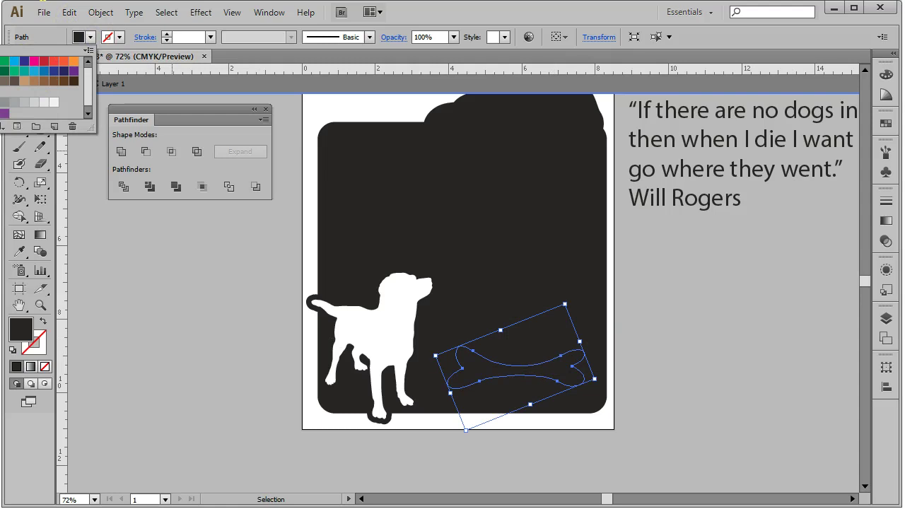
click(54, 102)
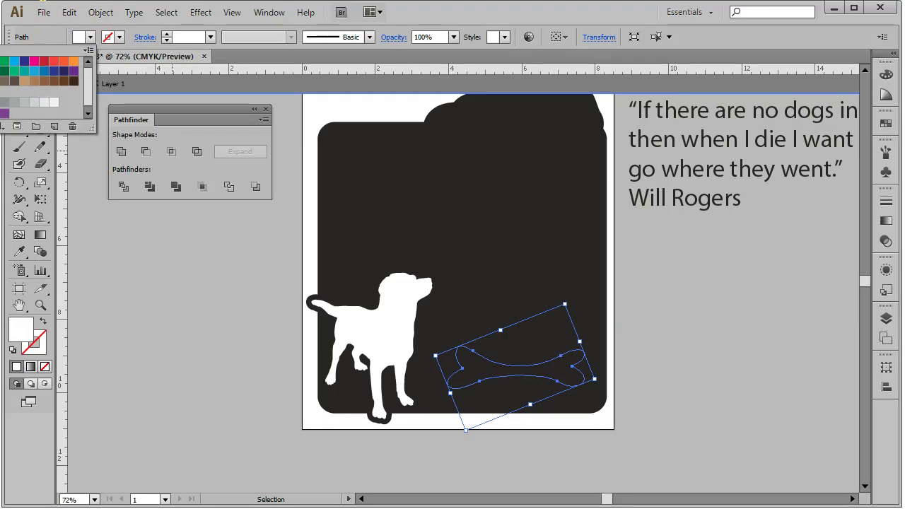
click(886, 313)
click(886, 313)
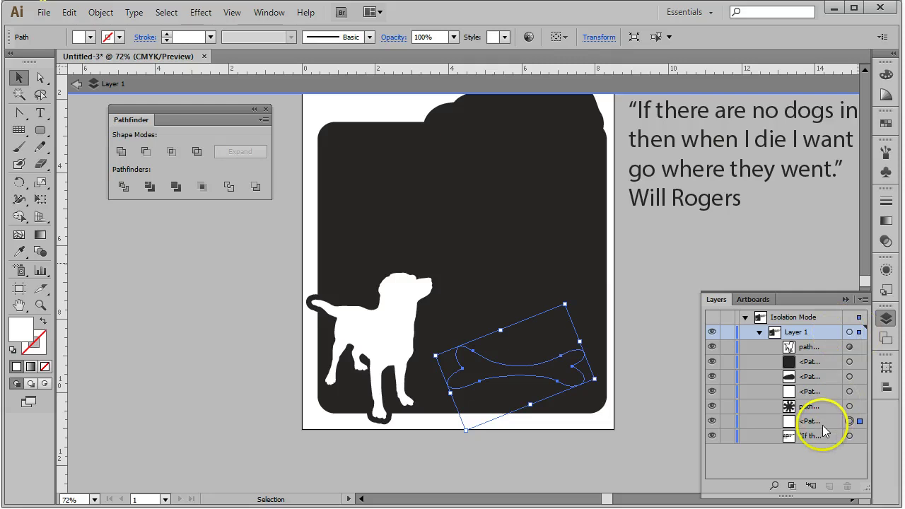
click(813, 421)
drag(836, 425, 834, 354)
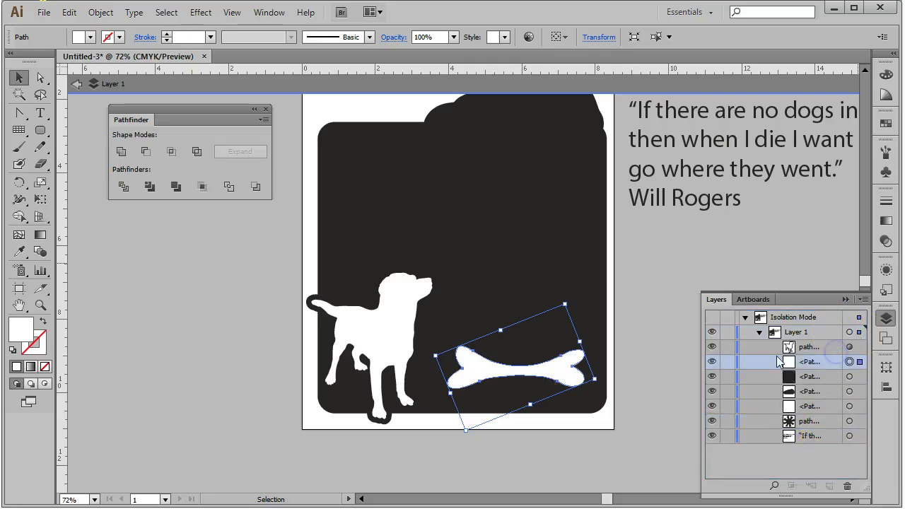
click(629, 326)
scroll(666, 264, up, 1)
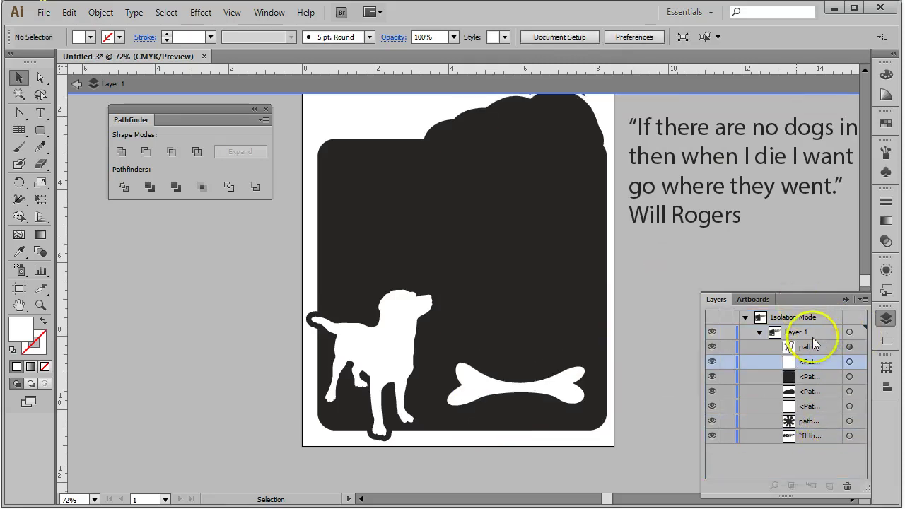
Move the quote text block onto the dark shape.
click(885, 321)
scroll(714, 311, up, 4)
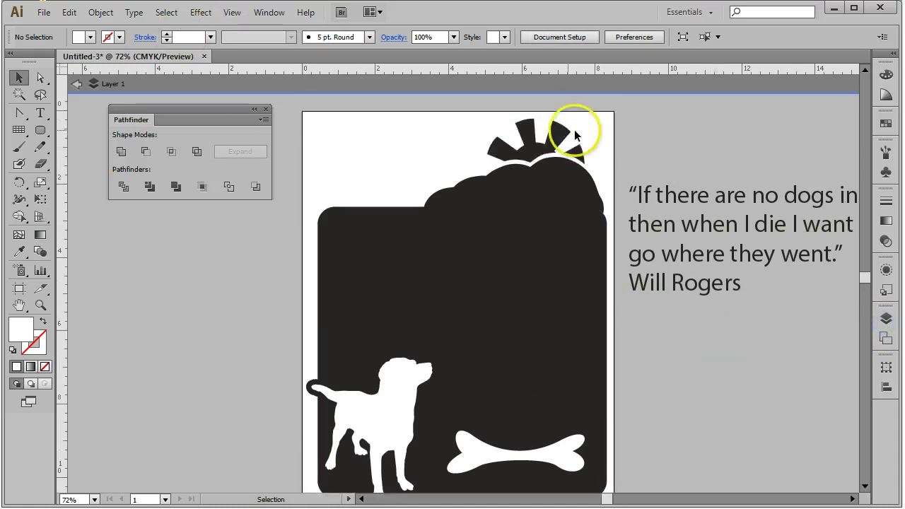
click(740, 204)
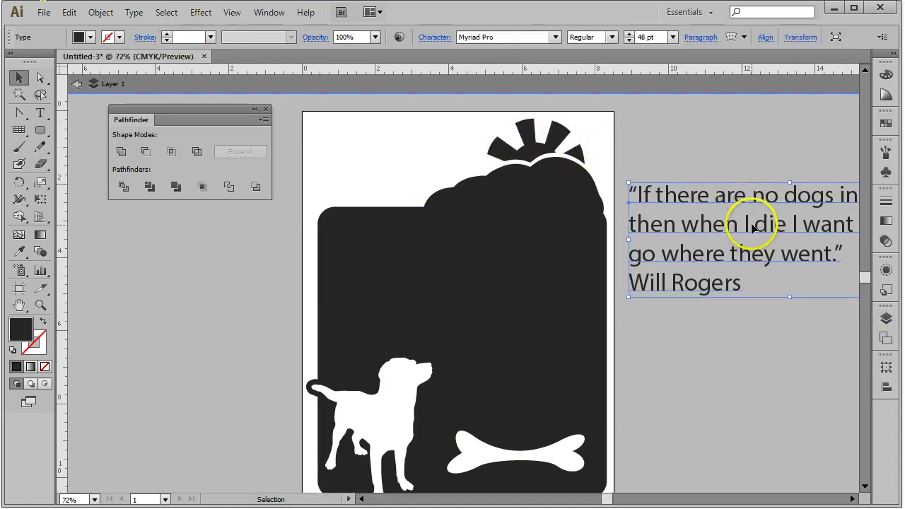
drag(740, 227, 449, 276)
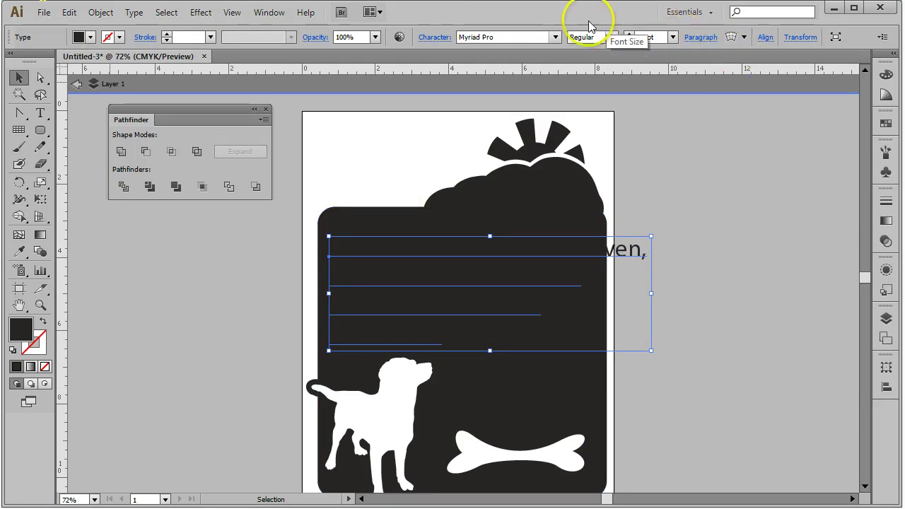
Try the Neon Lights font on the quote, then set it to Notram Regular.
click(526, 35)
click(556, 37)
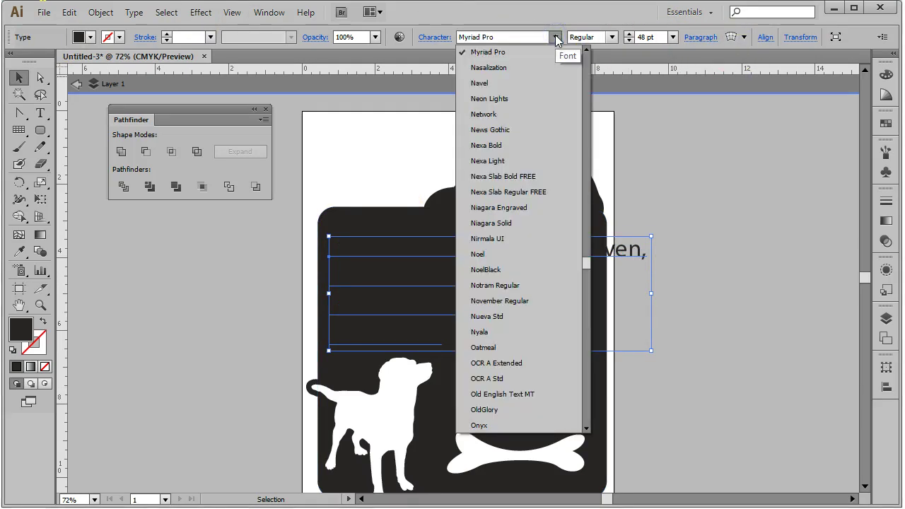
click(504, 100)
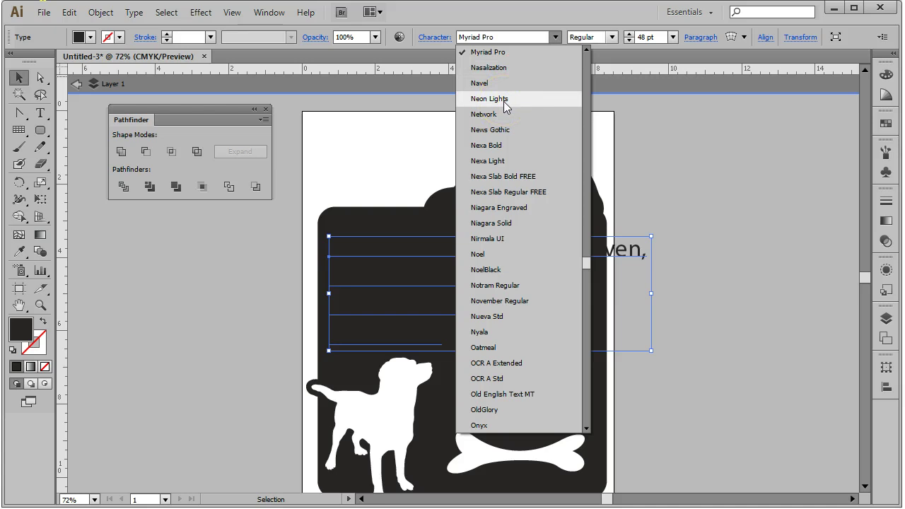
click(504, 101)
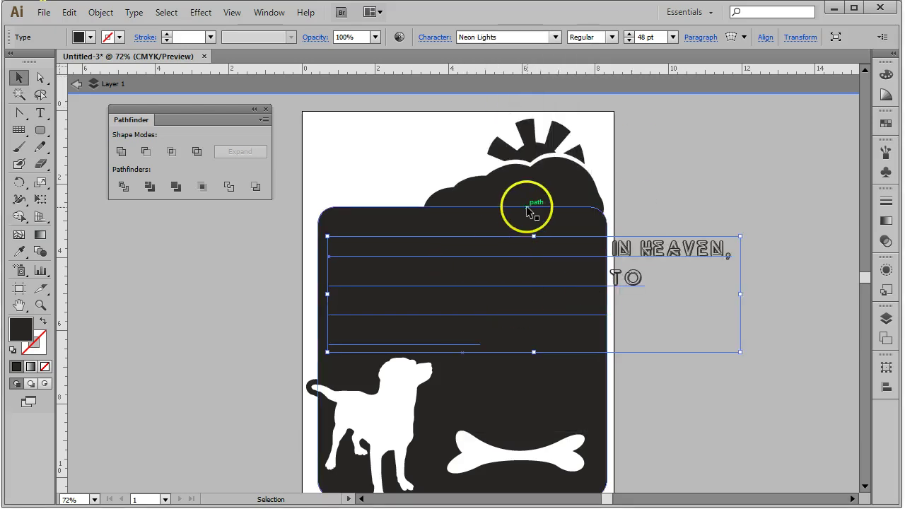
click(556, 39)
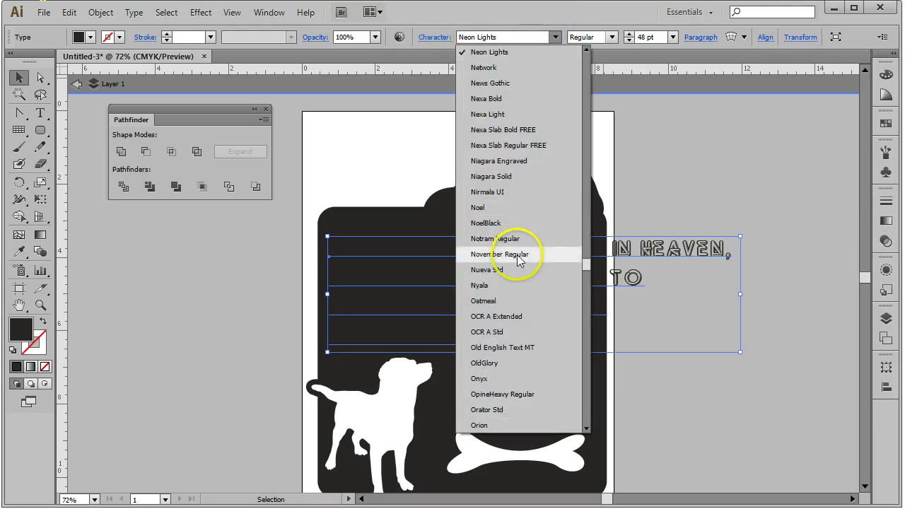
click(500, 241)
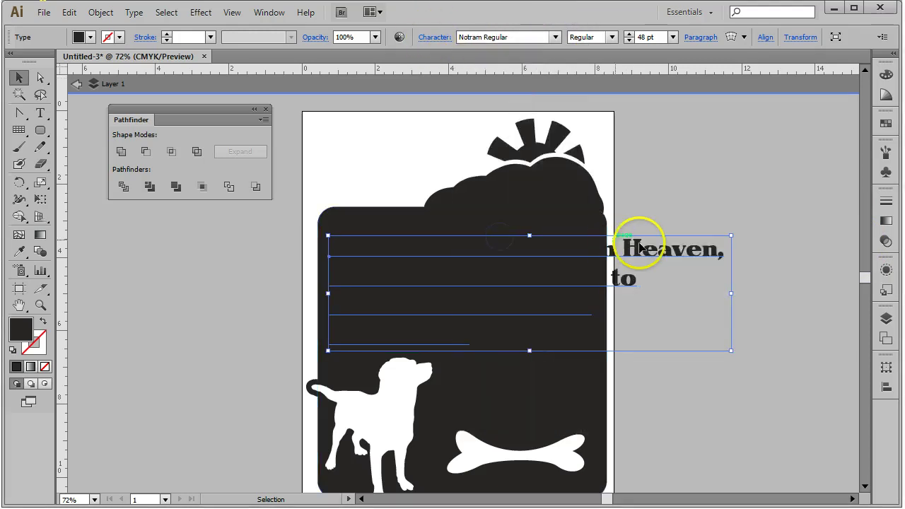
Reposition the quote frame so it overlaps the top of the dark shape.
drag(642, 243, 804, 236)
drag(668, 251, 611, 204)
click(434, 37)
click(803, 142)
Bring up the full Character panel and place it lower on screen.
click(507, 36)
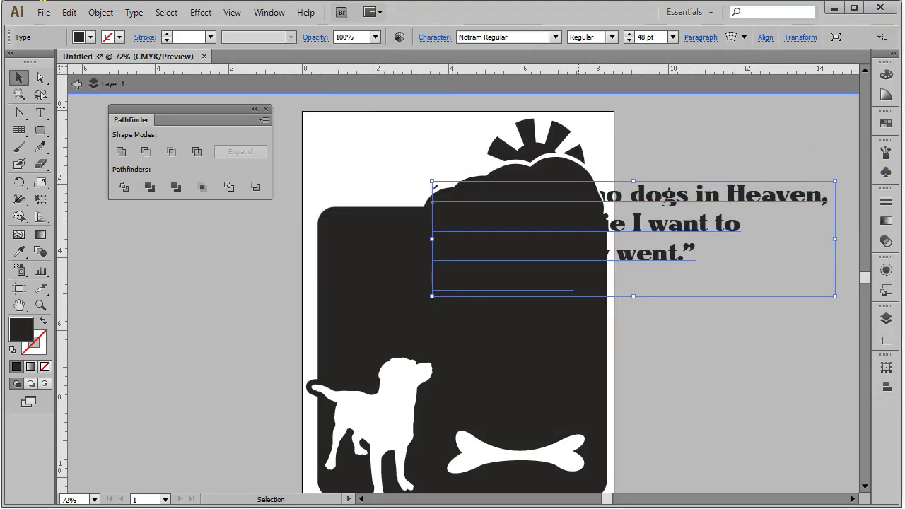
click(435, 39)
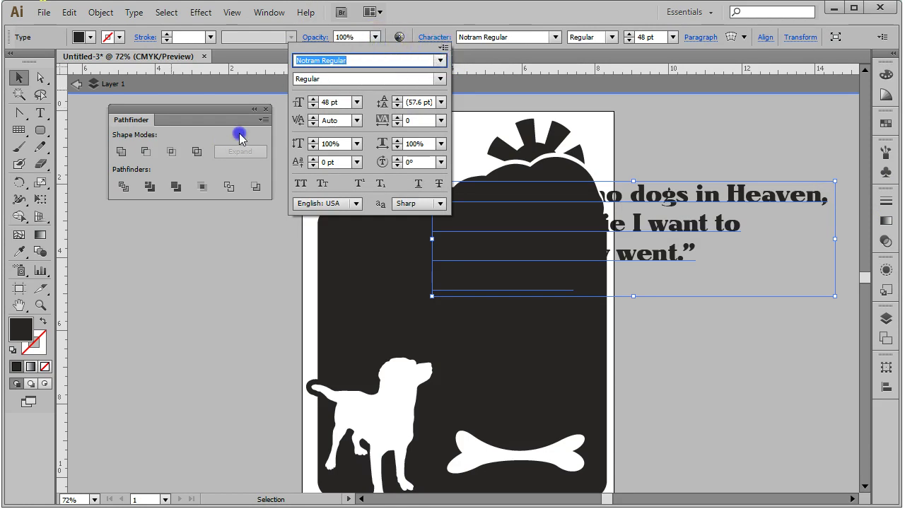
click(433, 11)
click(269, 12)
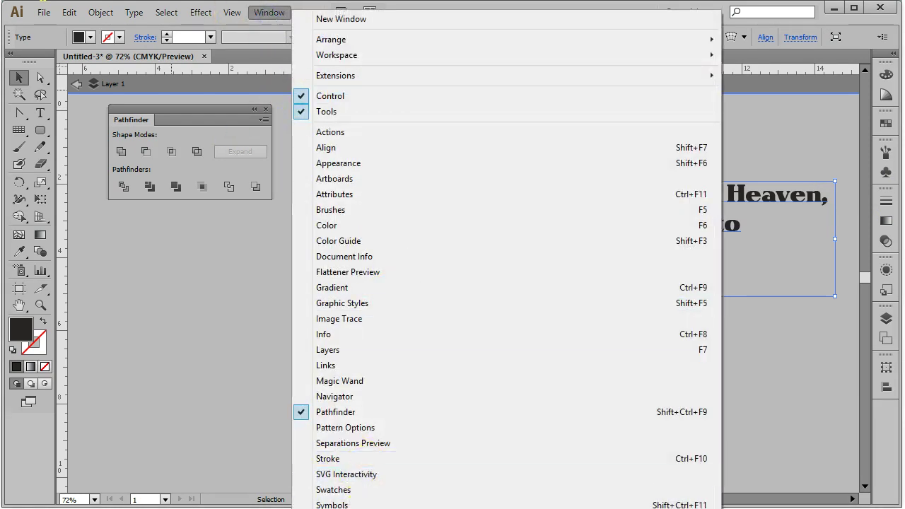
click(683, 506)
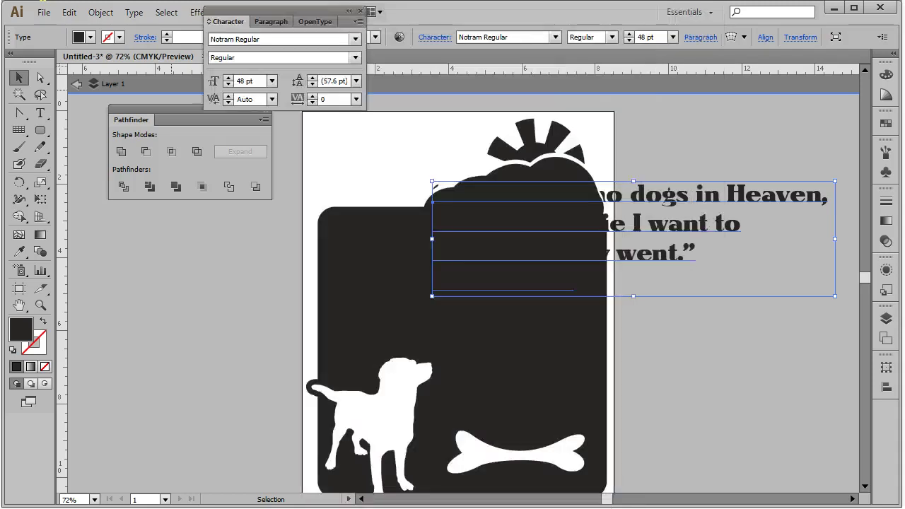
drag(262, 10, 170, 254)
Try Blackoak Std on the quote, then undo it back to ChunkFive Roman.
click(267, 282)
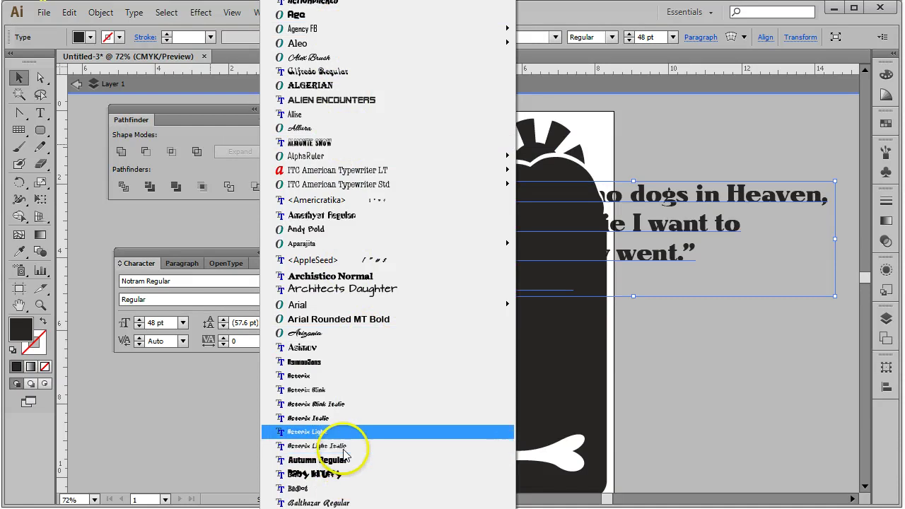
scroll(388, 254, down, 5)
scroll(387, 254, down, 6)
scroll(388, 255, down, 2)
click(427, 199)
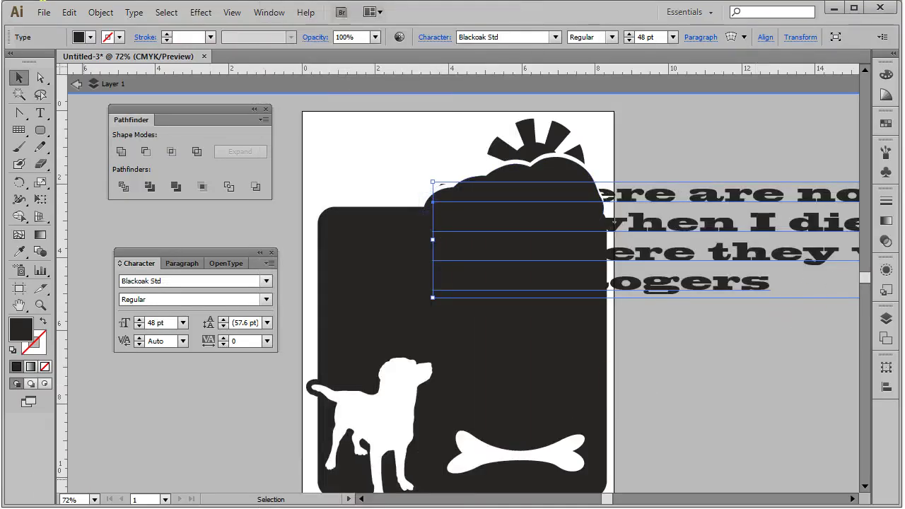
key(ctrl+z)
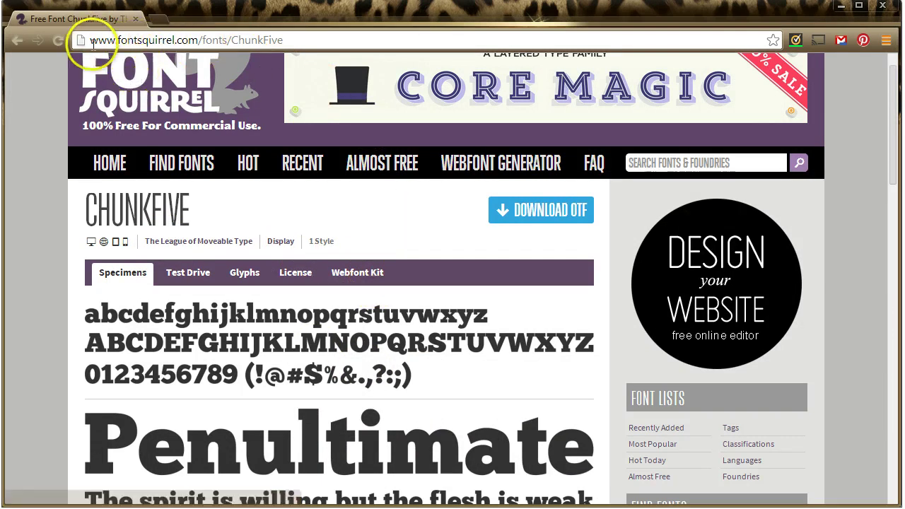
Back in Illustrator, move the quote down onto the dark shape and fill it white.
click(842, 7)
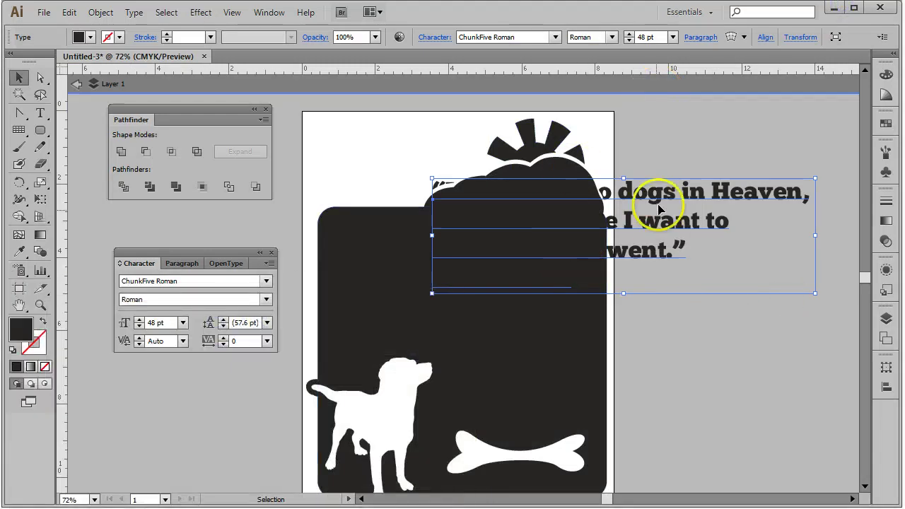
drag(664, 192, 678, 244)
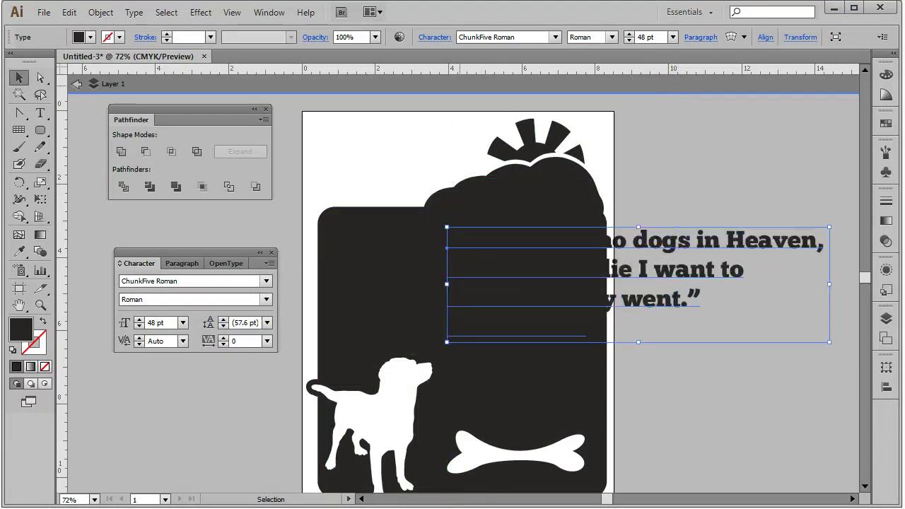
click(90, 37)
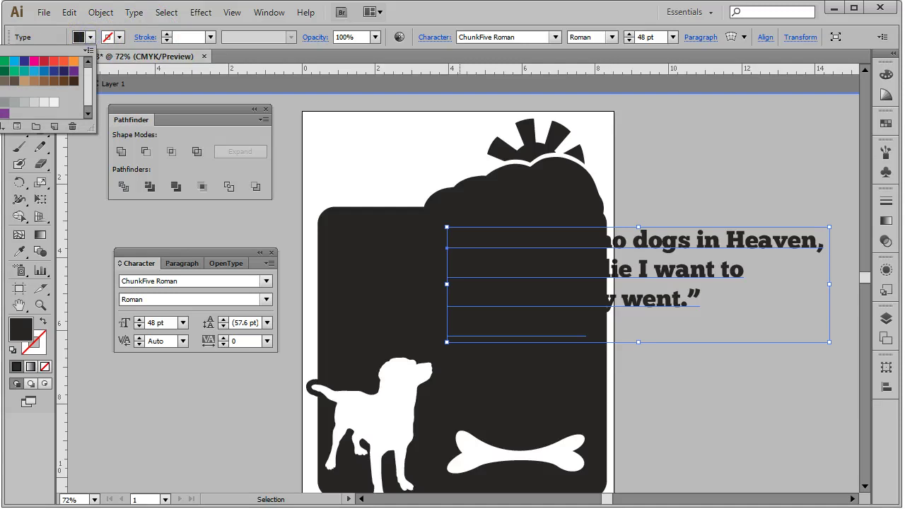
click(54, 102)
click(731, 156)
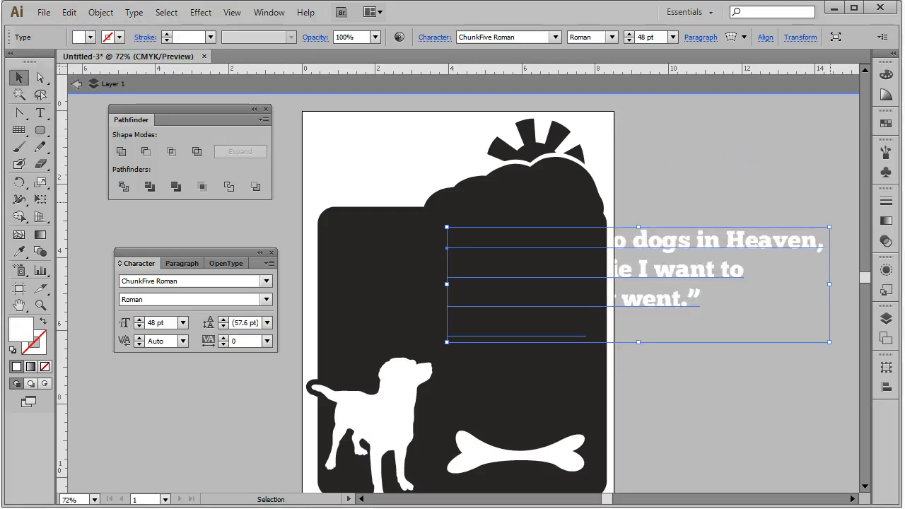
click(886, 318)
Move the quote layer to the top of the stack and shift the quote left.
drag(824, 436, 825, 343)
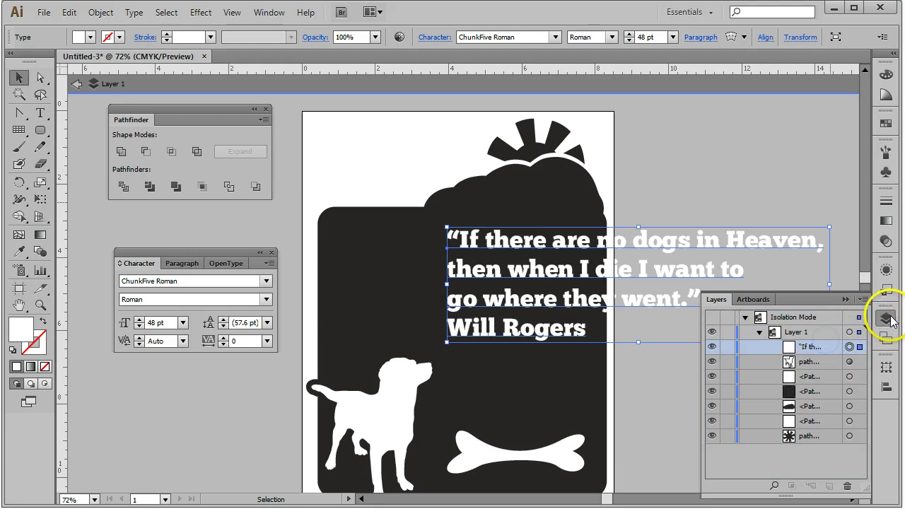
click(886, 319)
drag(583, 248, 464, 248)
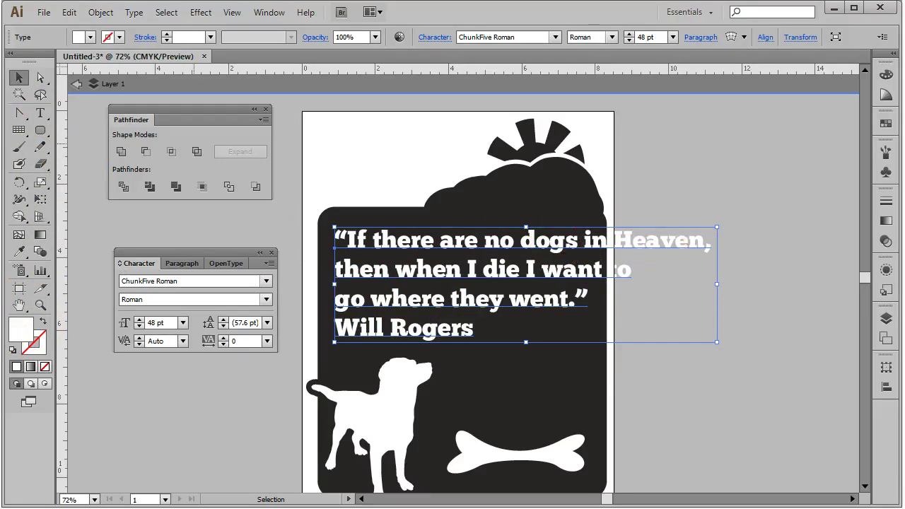
Rewrap the quote into lines at 'in Heaven,', 'I die I want to', and 'where they went.'.
click(40, 113)
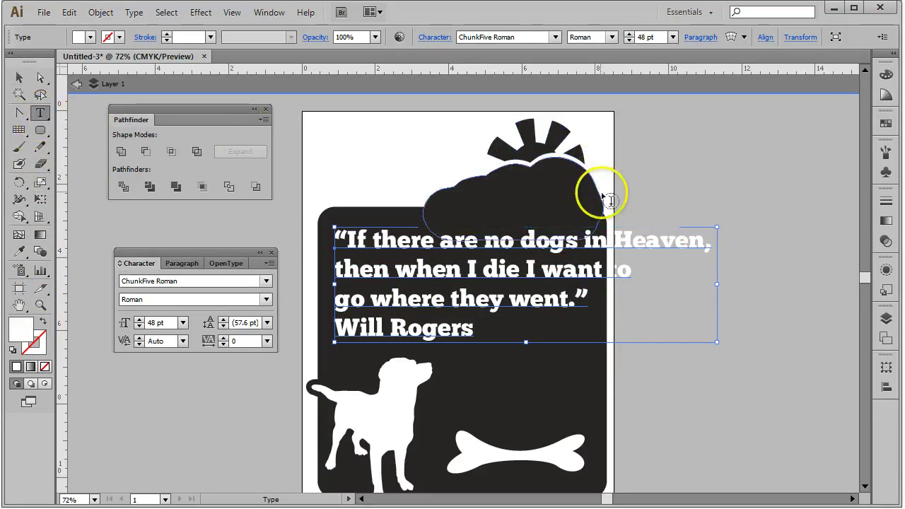
click(585, 240)
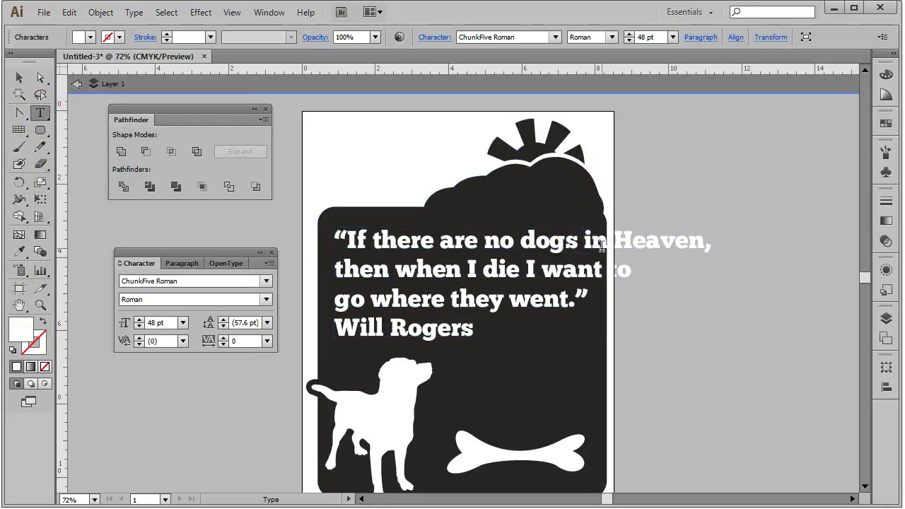
key(Return)
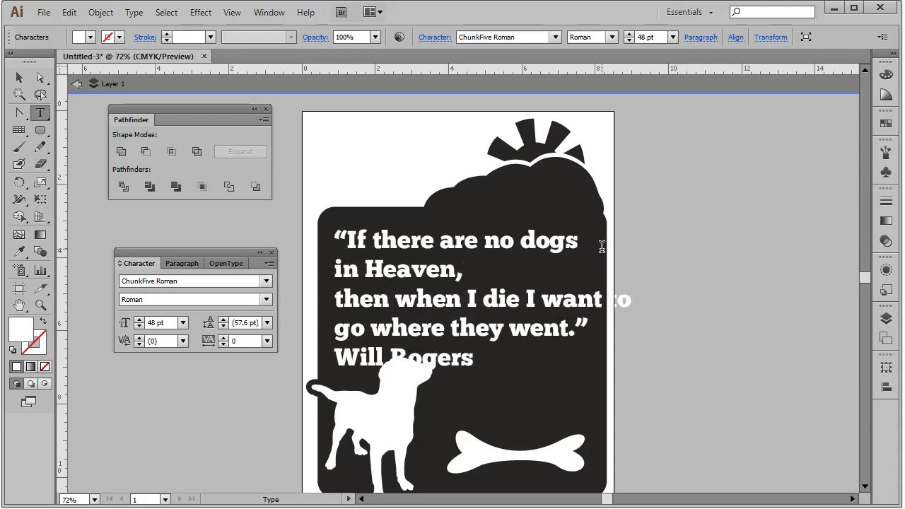
key(BackSpace)
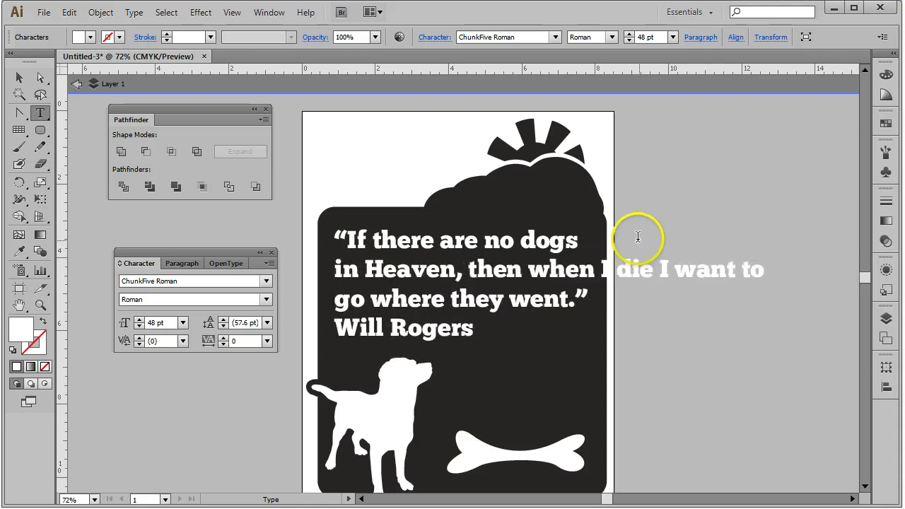
click(600, 266)
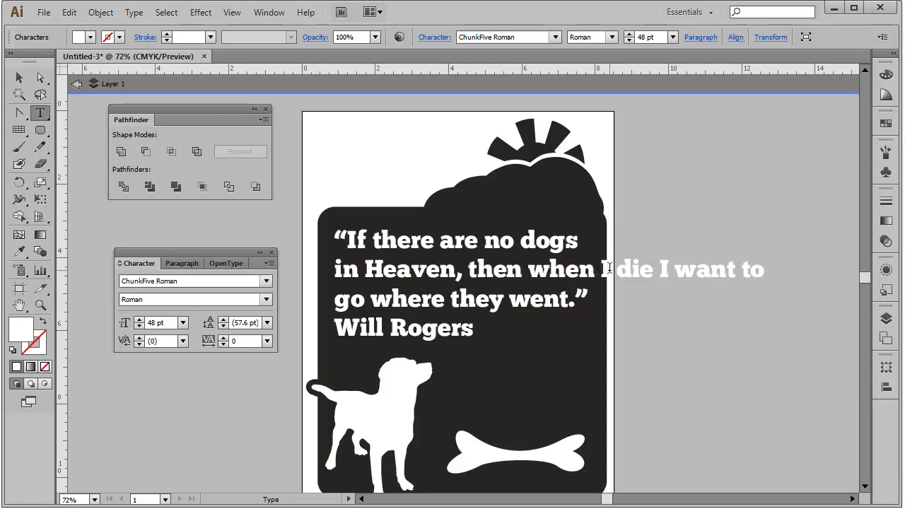
key(BackSpace)
key(Return)
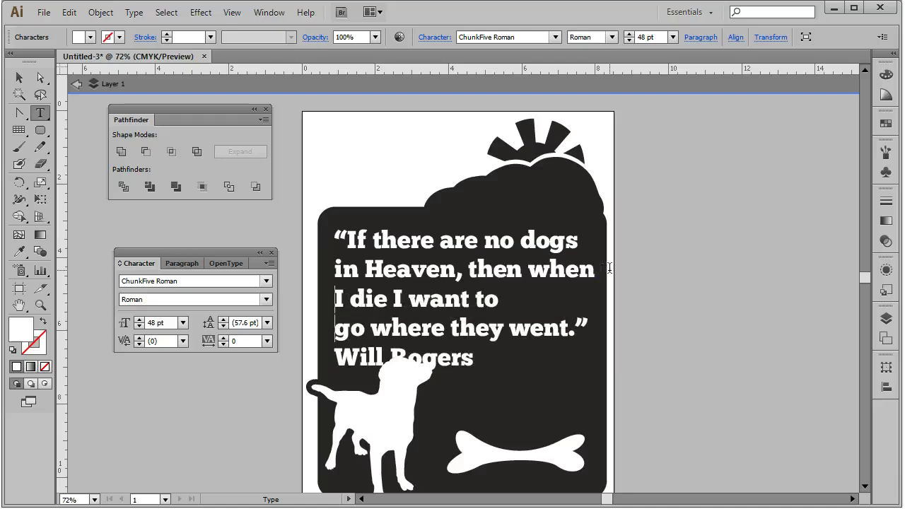
key(BackSpace)
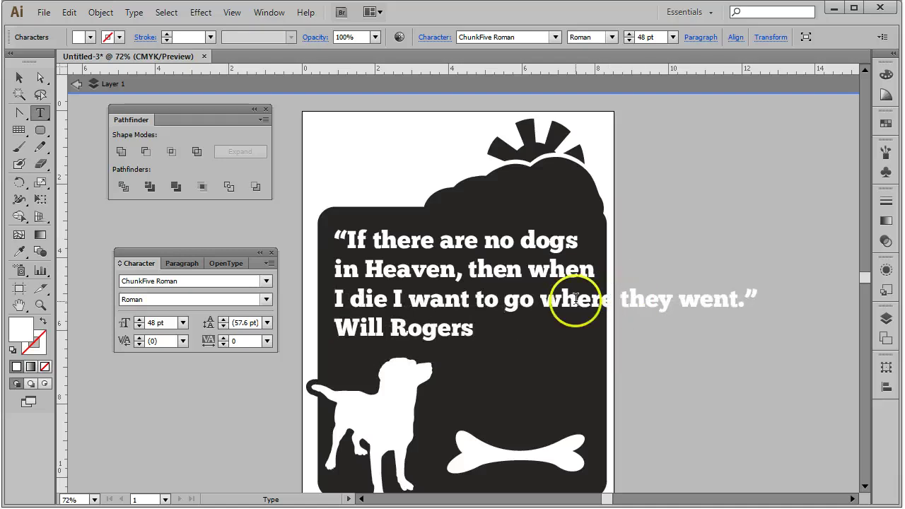
click(542, 302)
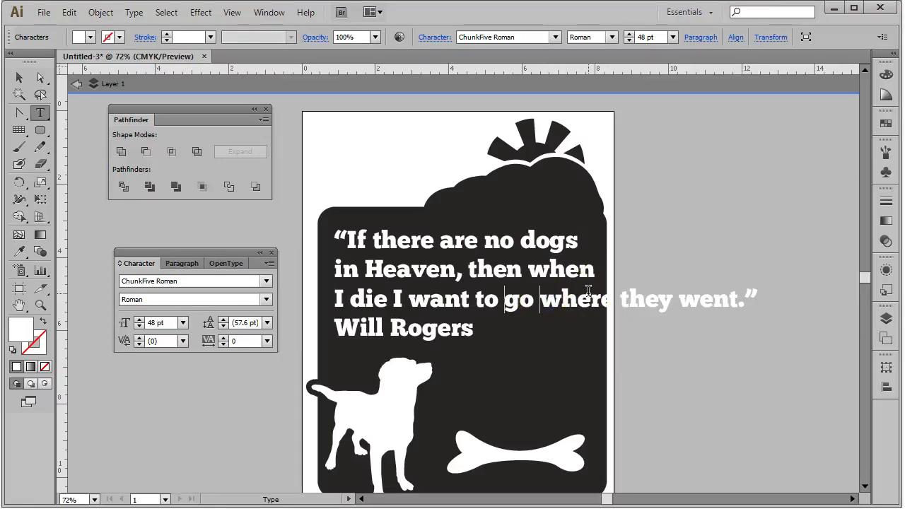
key(Return)
click(334, 344)
Delete the Will Rogers line from the quote and move the bone up toward it.
drag(335, 347, 630, 364)
key(ctrl+c)
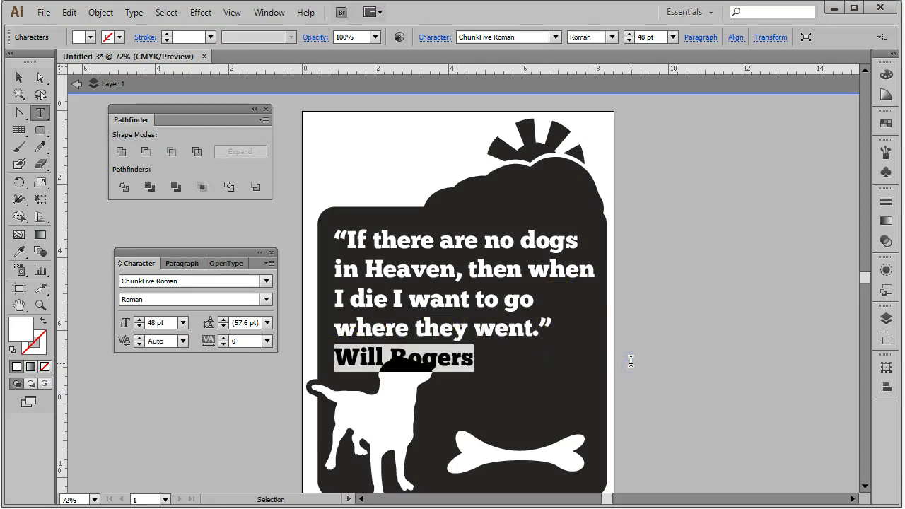
key(BackSpace)
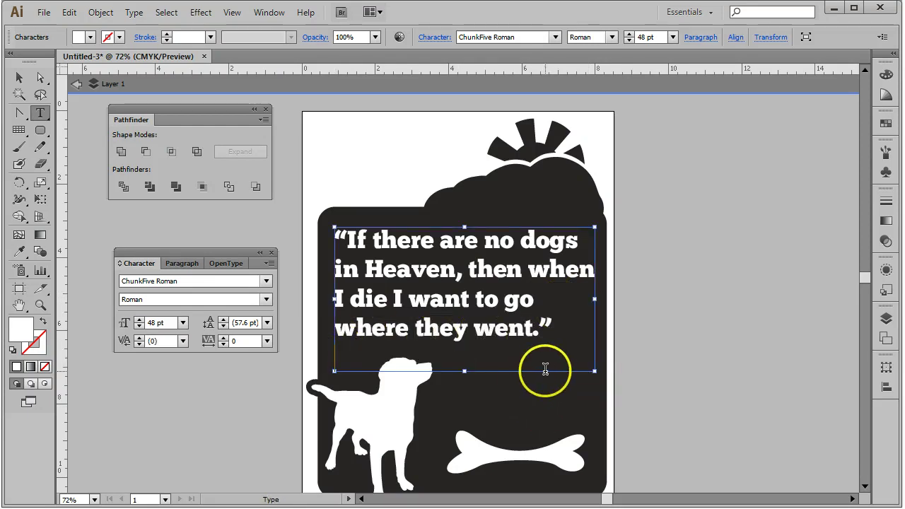
key(BackSpace)
click(19, 77)
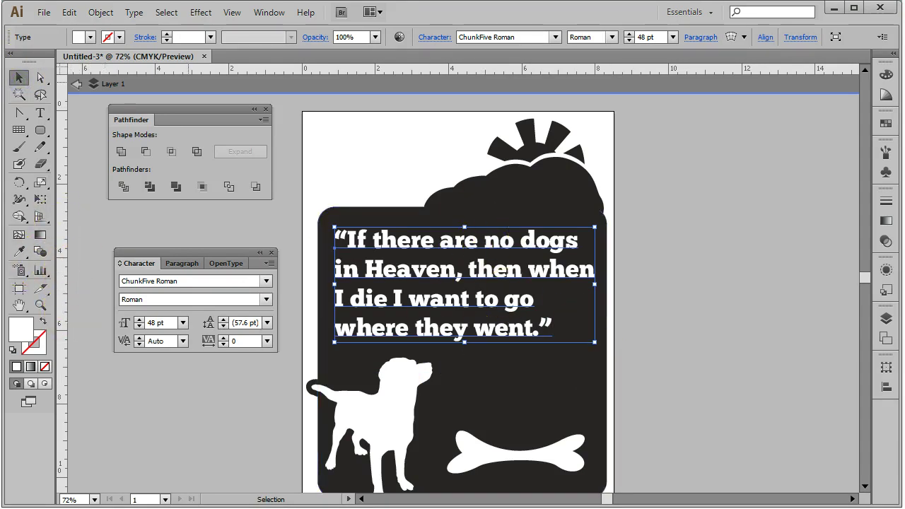
drag(517, 452, 518, 414)
Paste 'Will Rogers' as separate text below the bone, set it to 36 pt and position it.
click(41, 113)
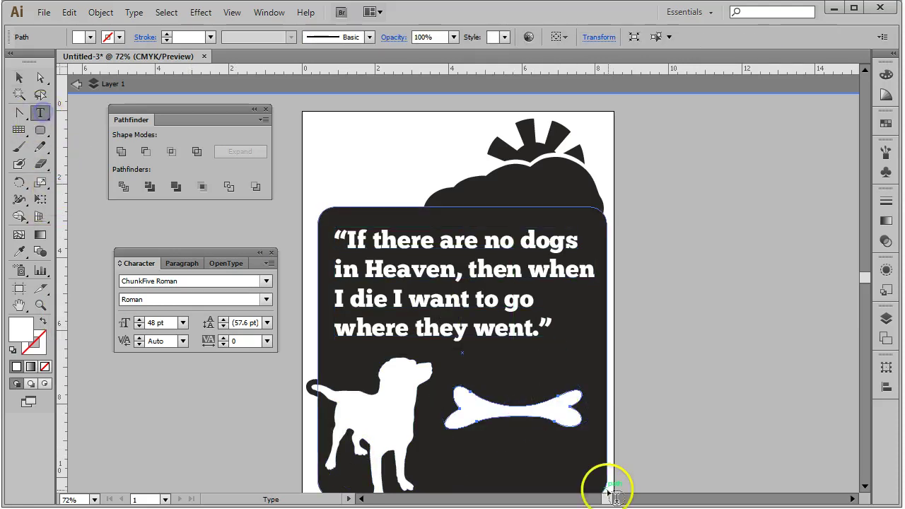
click(470, 457)
key(ctrl+v)
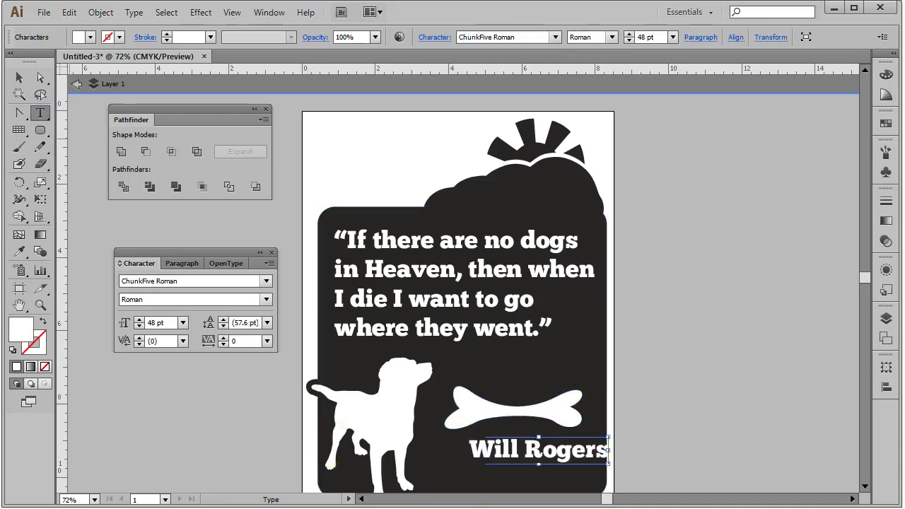
click(19, 75)
drag(588, 451, 563, 468)
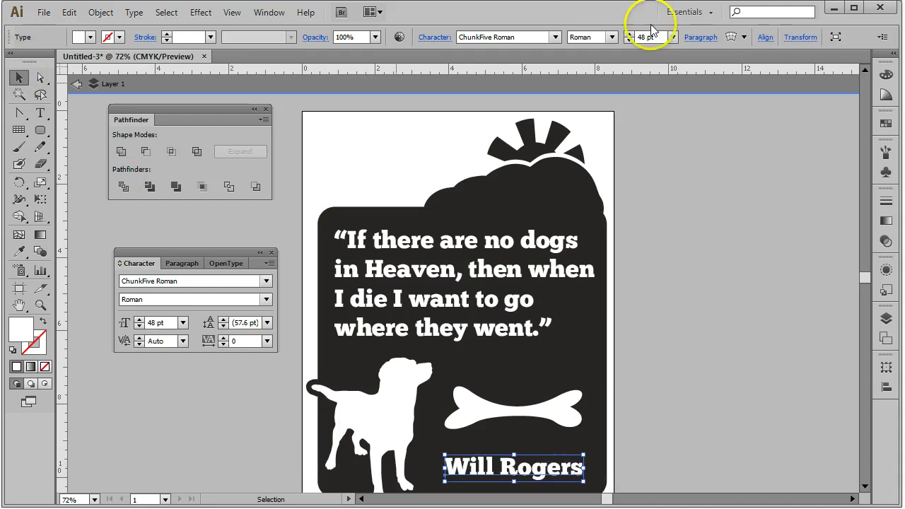
click(672, 37)
click(700, 242)
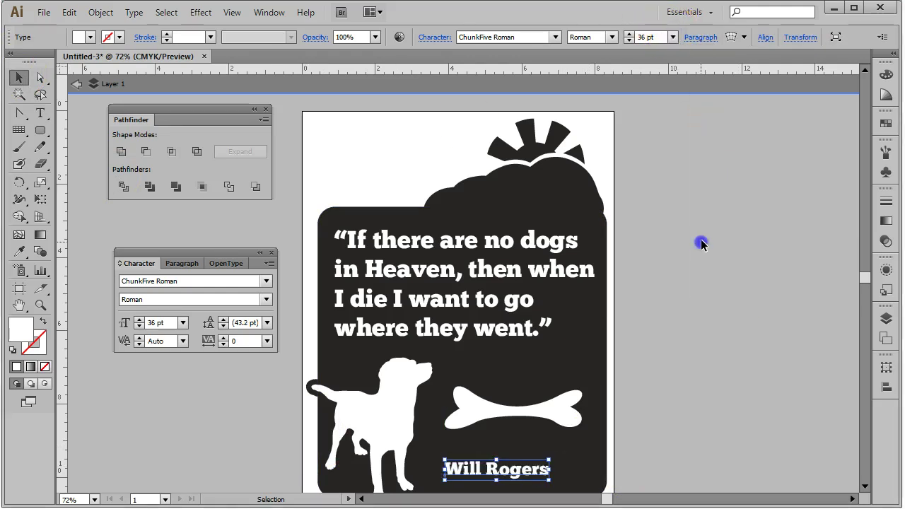
drag(519, 471, 551, 467)
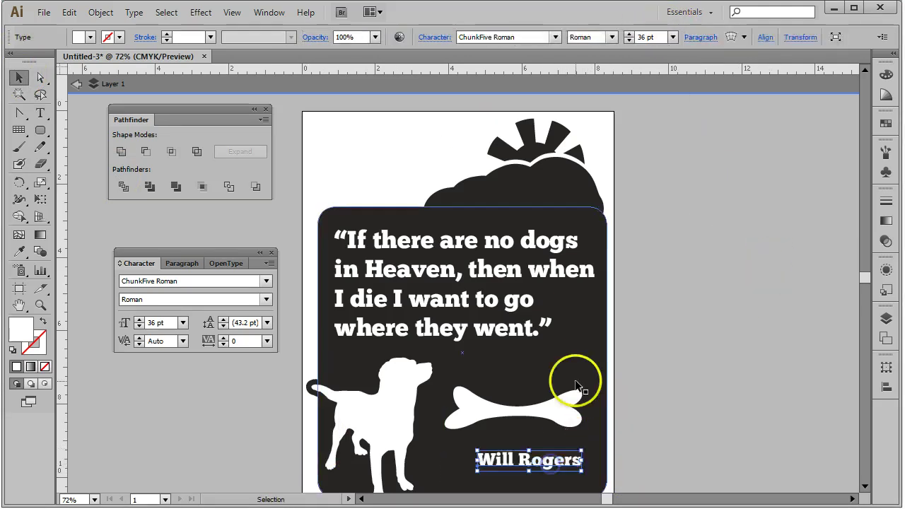
Nudge the bone slightly up and right above the credit.
click(549, 419)
drag(548, 419, 556, 415)
click(705, 319)
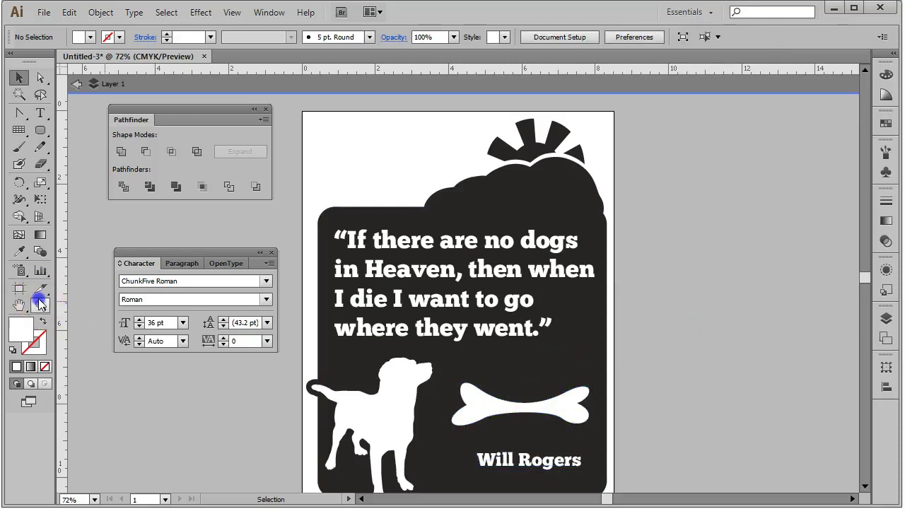
click(40, 305)
Zoom in on the quote, exit isolation mode, and close the Pathfinder and Character panels.
drag(313, 197, 687, 491)
scroll(630, 430, up, 2)
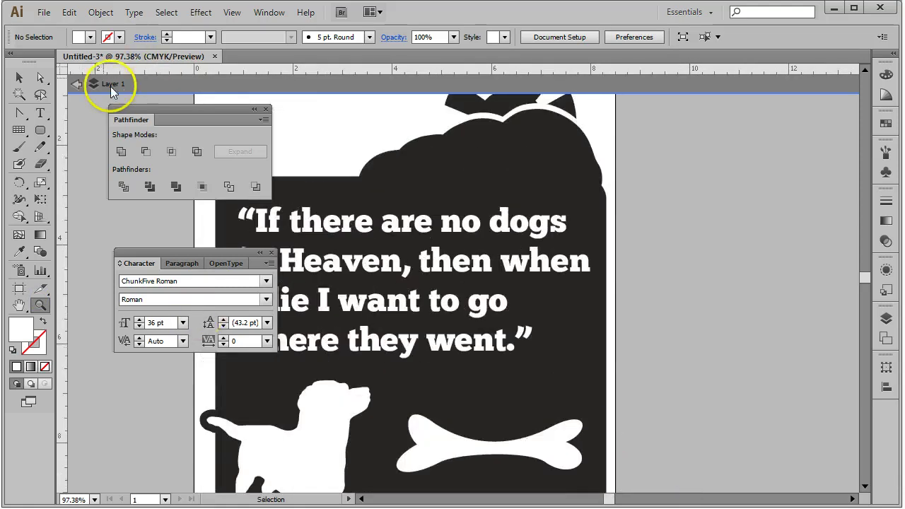
click(75, 83)
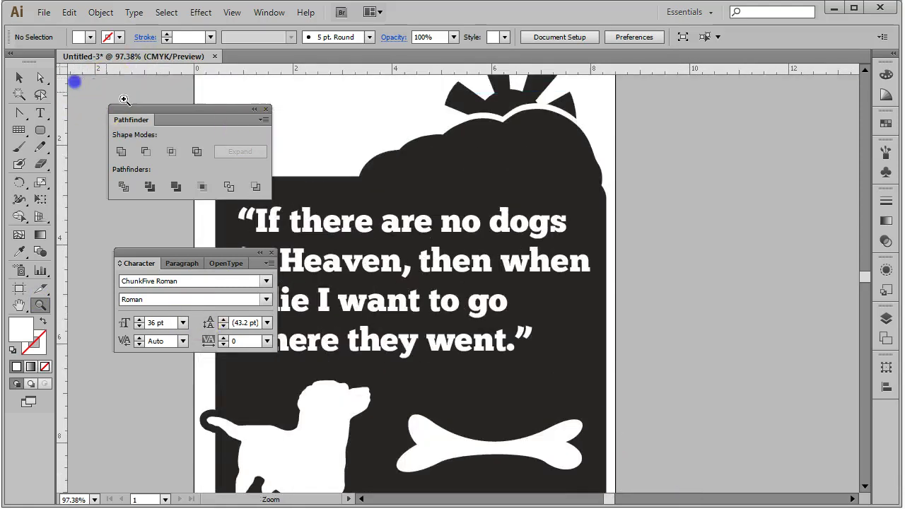
click(265, 110)
click(271, 253)
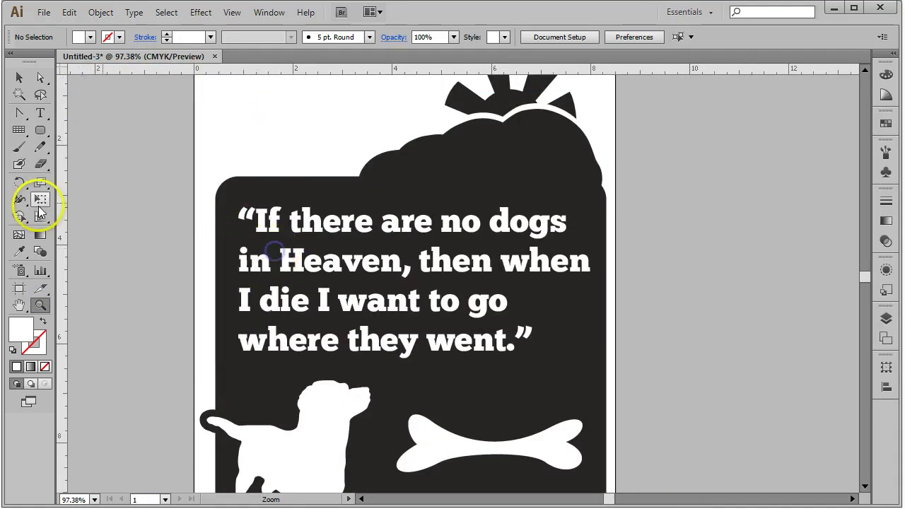
click(19, 77)
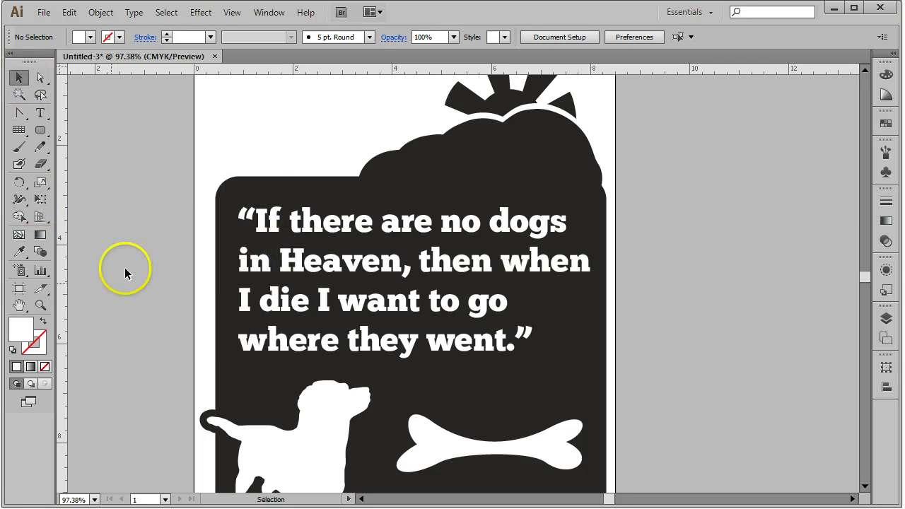
Shrink the Blob Brush slightly with [ and zoom in on the quote's top lines.
click(19, 164)
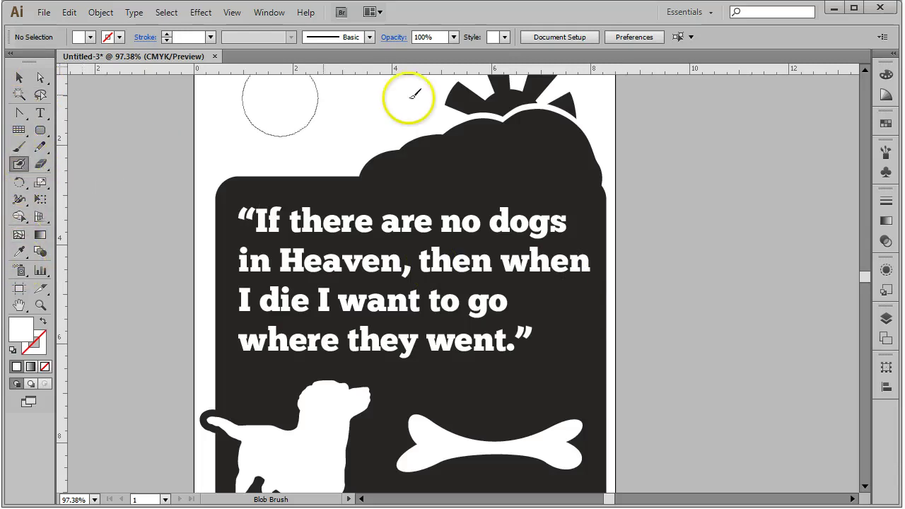
key(bracketleft)
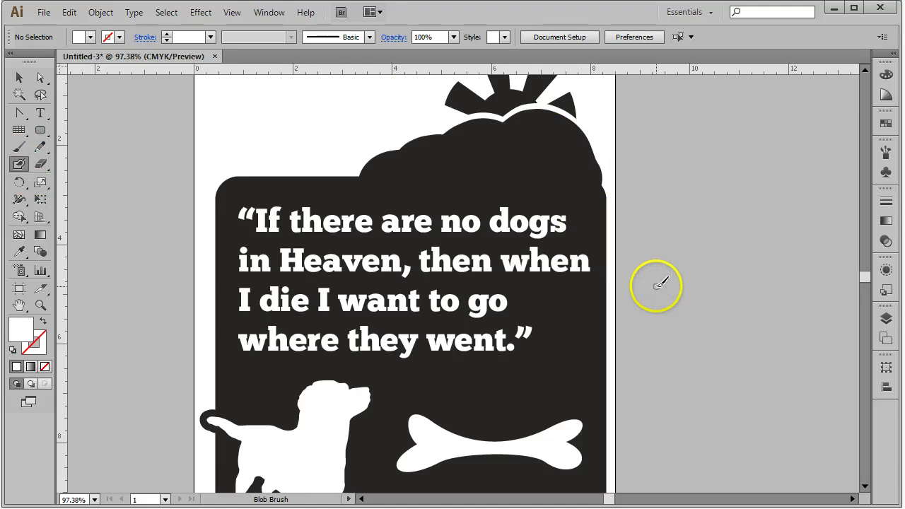
click(40, 305)
drag(254, 182, 612, 255)
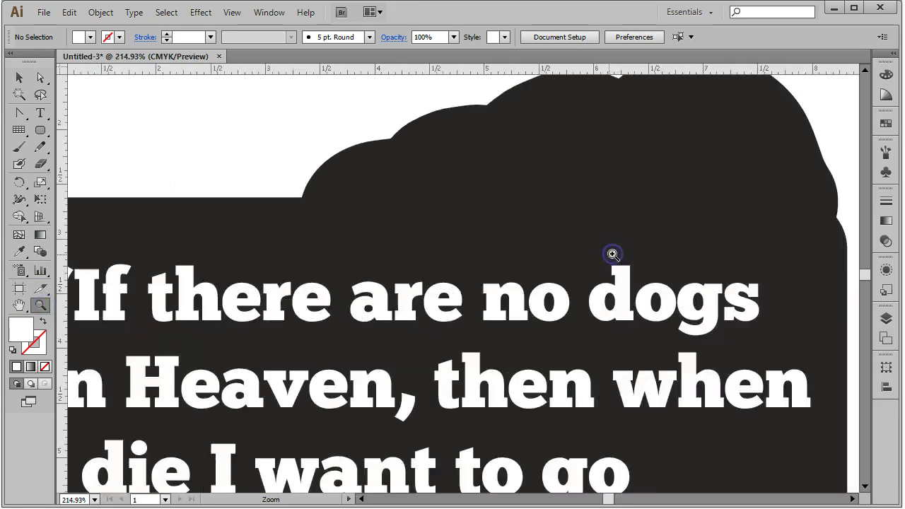
click(20, 164)
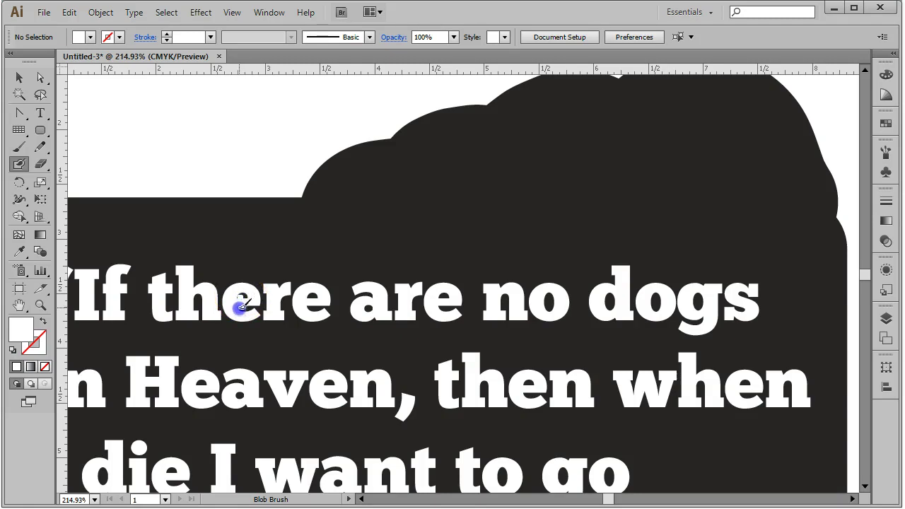
key(shift+x)
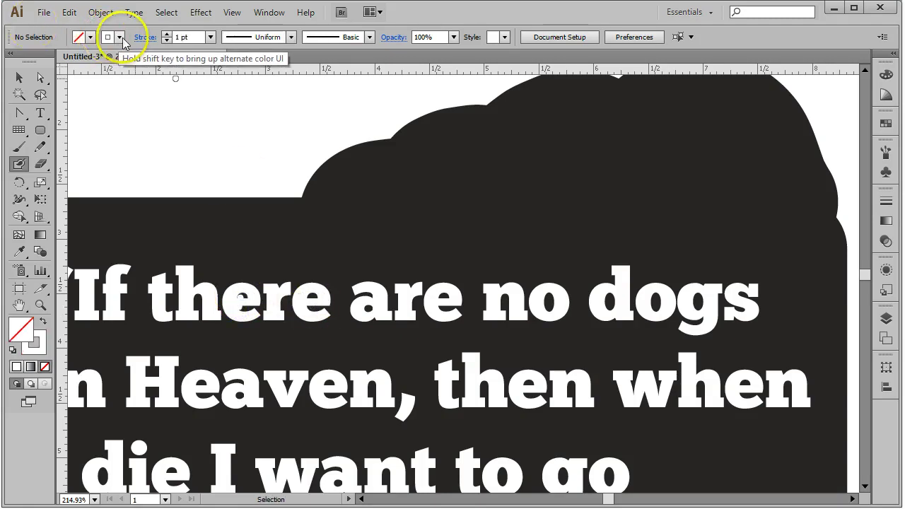
Set the fill colour to pure black (000000) in the Color Picker.
click(42, 320)
double_click(24, 332)
drag(264, 183, 416, 370)
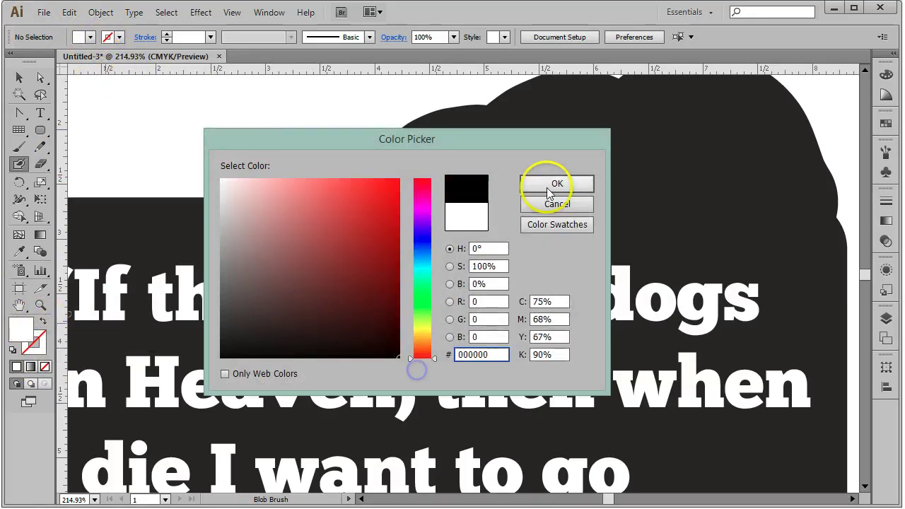
click(555, 184)
Give the small white mark inside the 'e' of 'there' a dark fill.
click(19, 78)
click(239, 302)
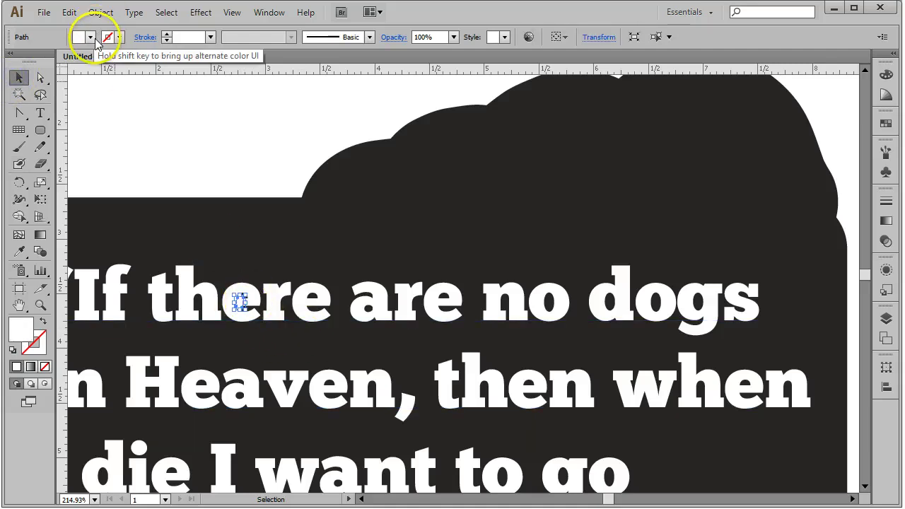
click(90, 37)
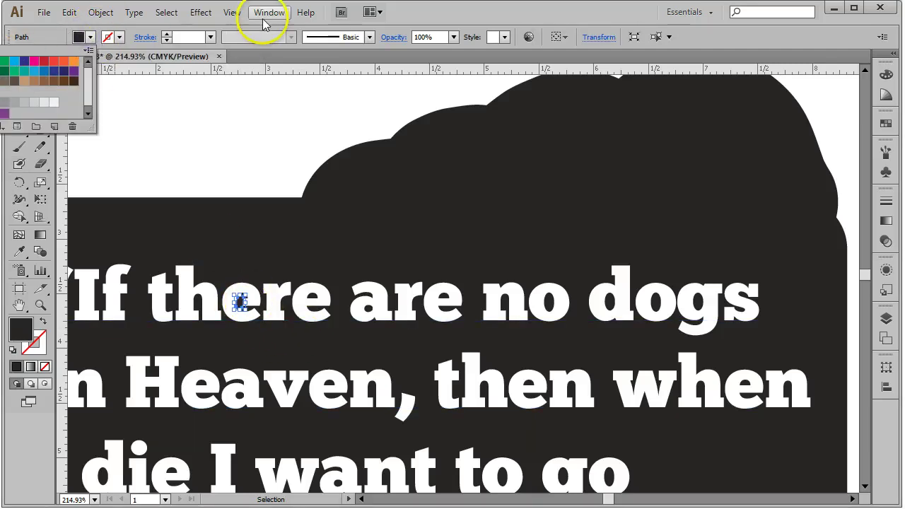
click(235, 133)
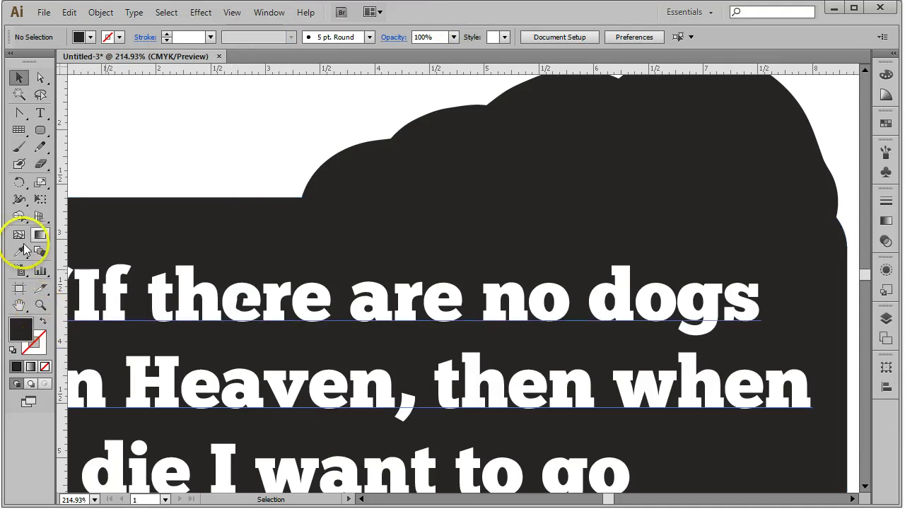
With a dark Blob Brush, bridge the counters in 'there are no dogs'.
click(19, 163)
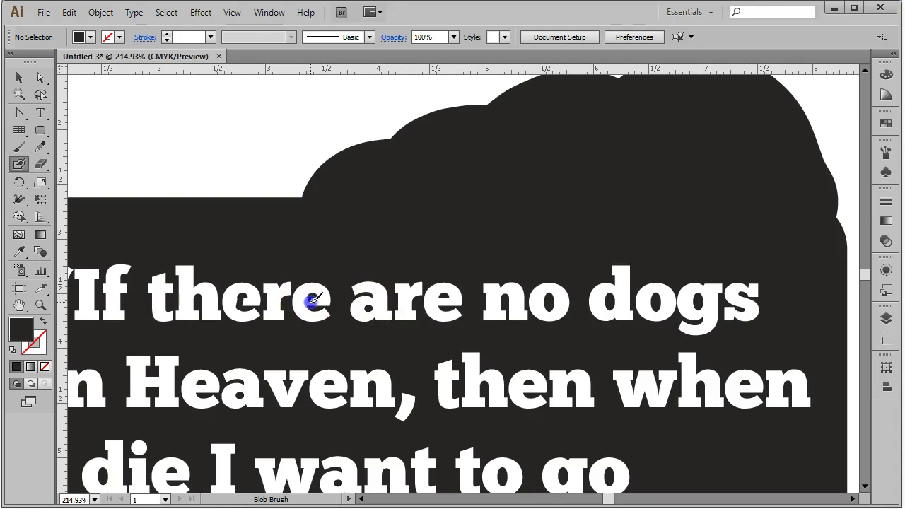
key(shift+x)
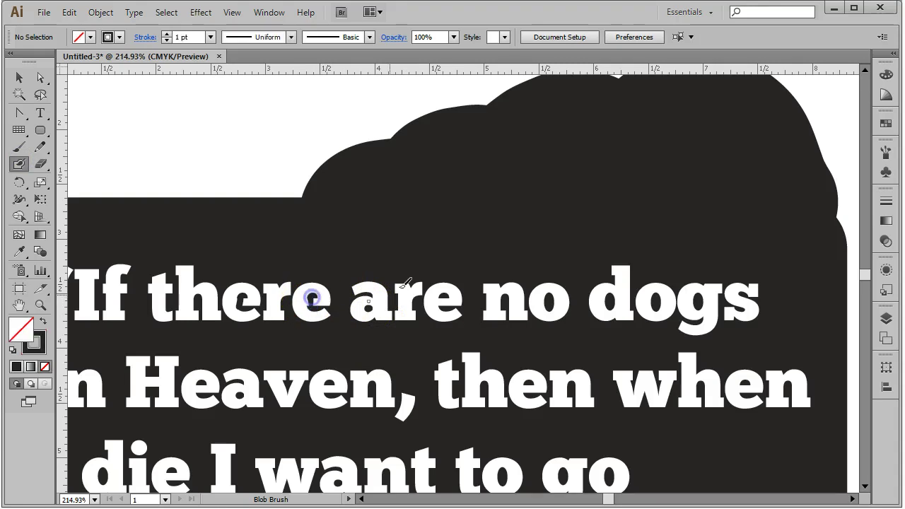
drag(436, 269, 372, 304)
click(371, 306)
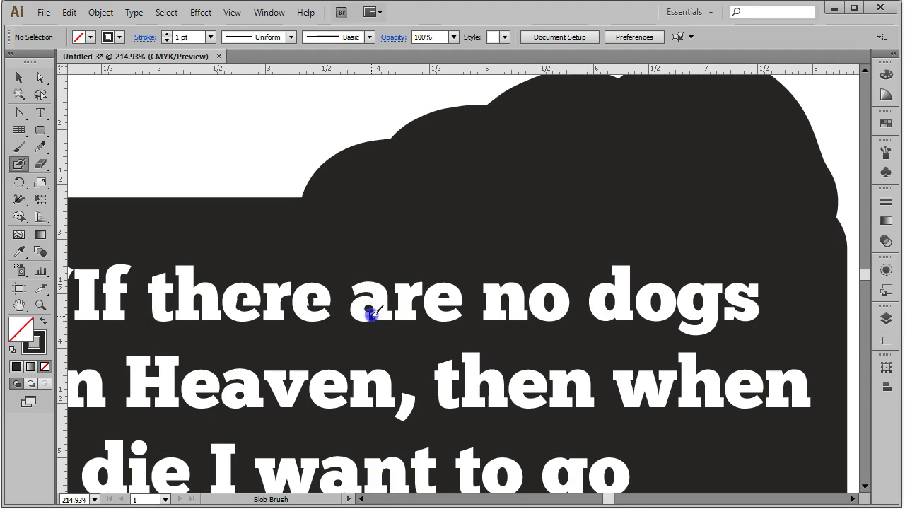
drag(369, 311, 459, 304)
click(442, 301)
click(551, 275)
click(618, 302)
drag(618, 302, 615, 325)
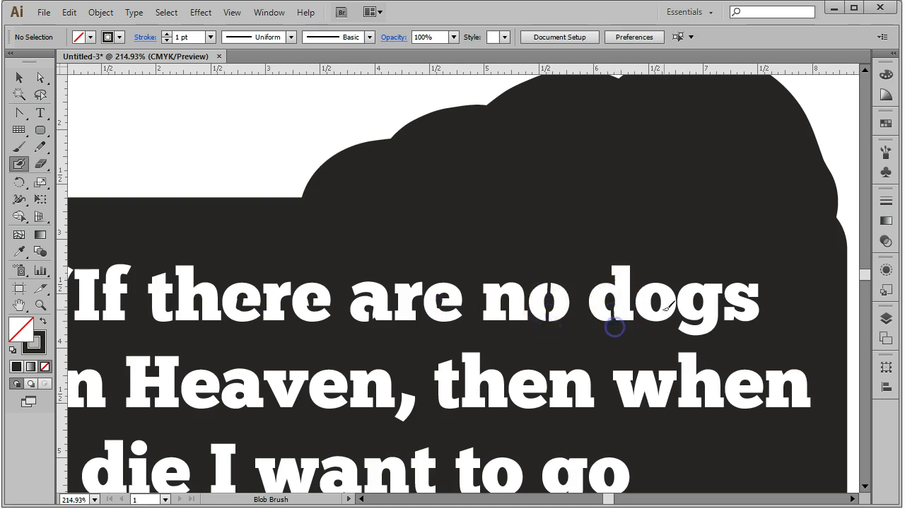
drag(656, 279, 656, 298)
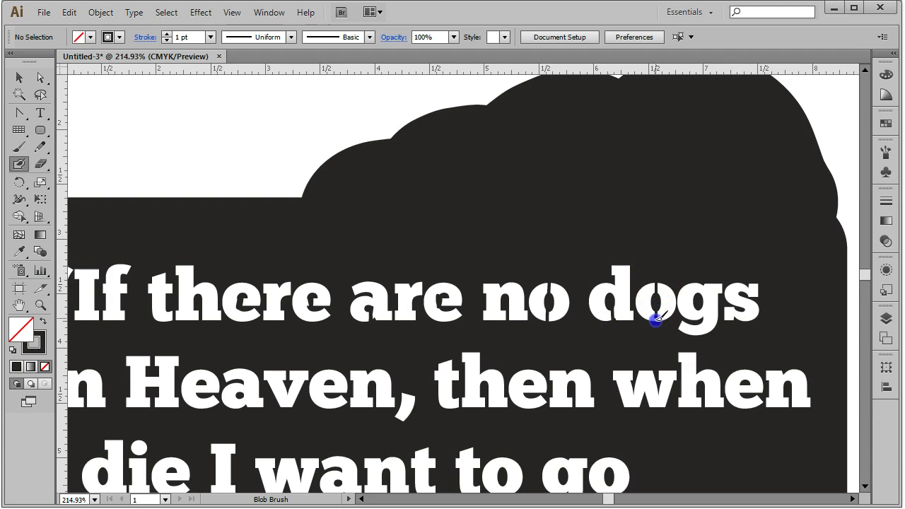
drag(697, 264, 698, 298)
Bridge the counters in 'Heaven', 'then' and 'when'.
mouse_move(409, 363)
mouse_down()
mouse_move(333, 347)
mouse_move(196, 407)
mouse_move(216, 375)
mouse_move(198, 381)
mouse_move(247, 403)
mouse_move(238, 388)
mouse_move(245, 401)
mouse_up()
drag(346, 372, 329, 384)
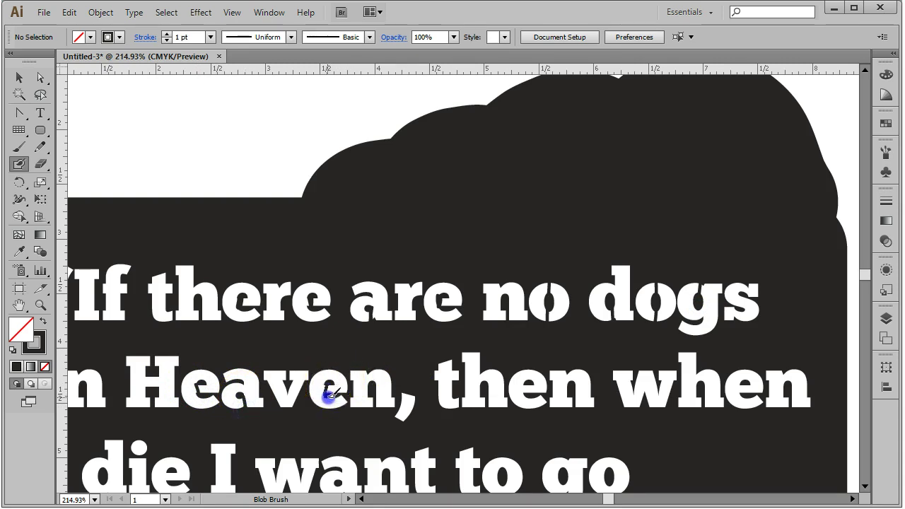
mouse_move(449, 383)
mouse_down()
mouse_move(550, 389)
mouse_move(526, 380)
mouse_move(529, 387)
mouse_up()
drag(675, 394, 678, 394)
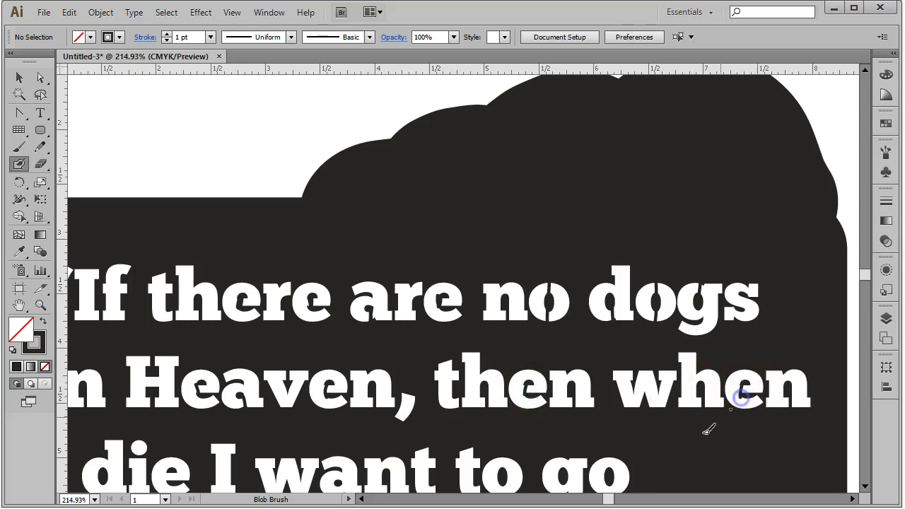
Bridge the o of 'to' and the counters in 'want' and 'die', redoing bad strokes.
scroll(384, 396, down, 1)
drag(503, 416, 509, 443)
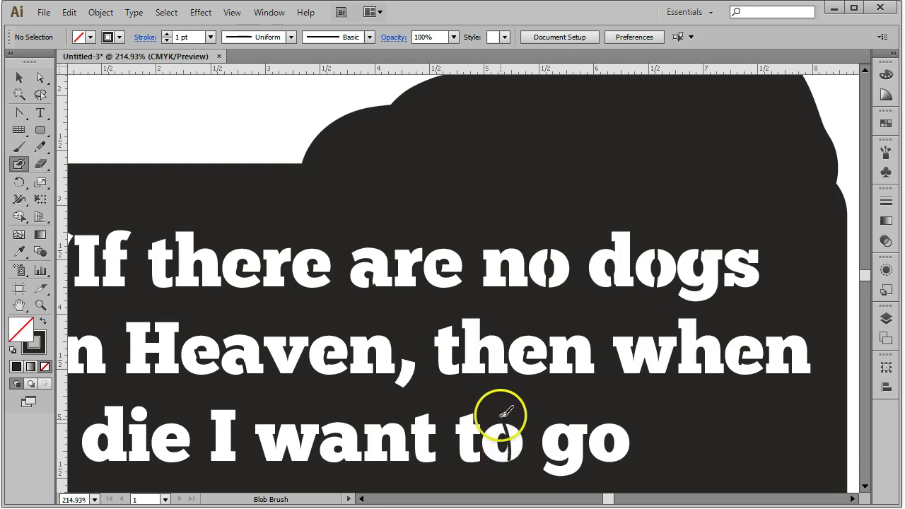
key(ctrl+z)
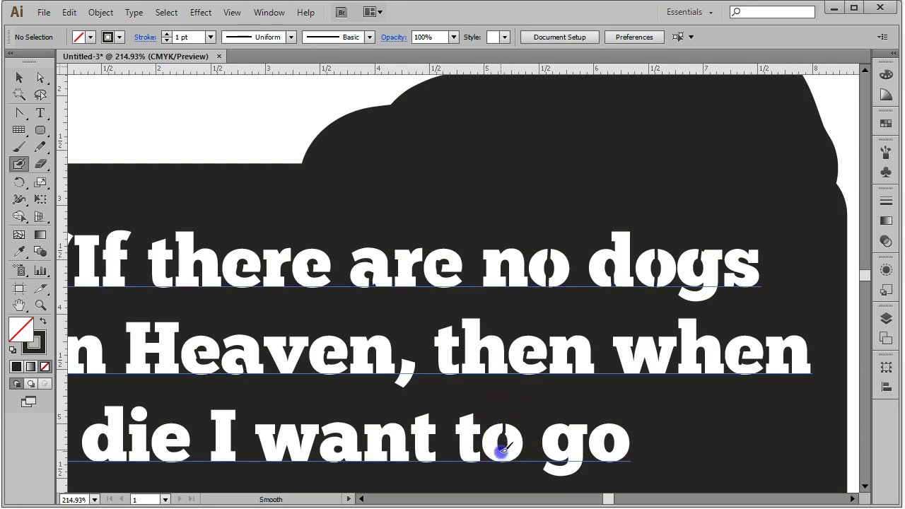
drag(500, 468, 503, 417)
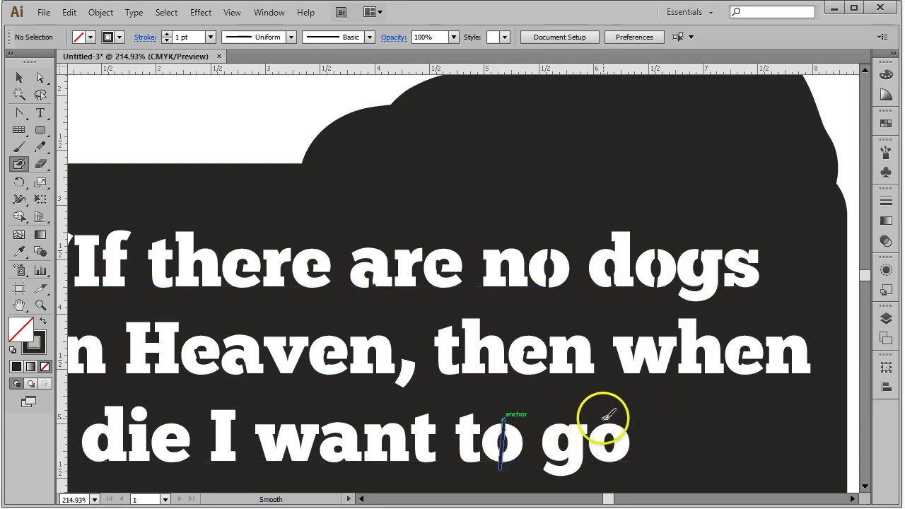
drag(609, 468, 608, 470)
key(ctrl+z)
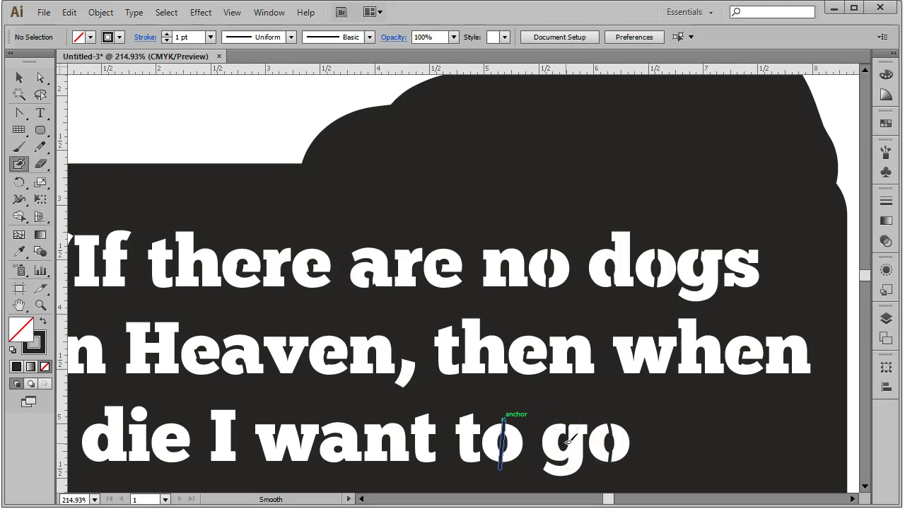
click(342, 447)
click(172, 431)
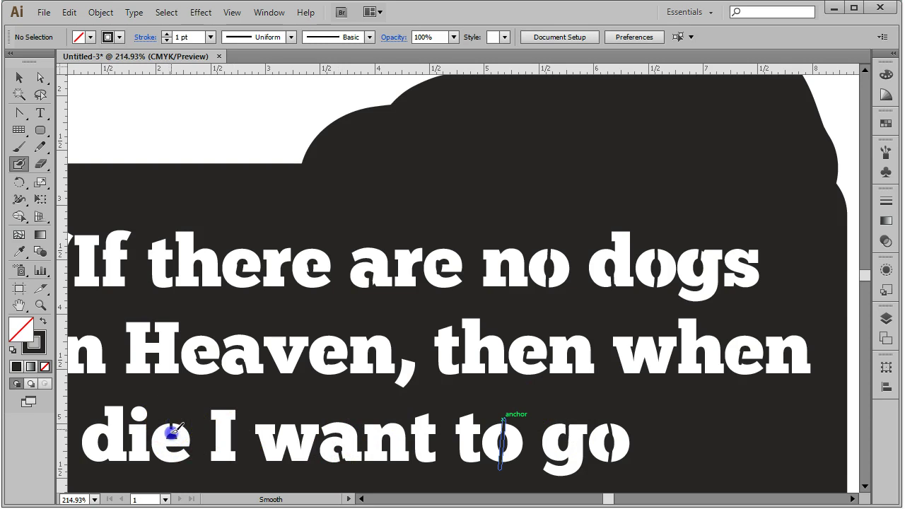
click(107, 455)
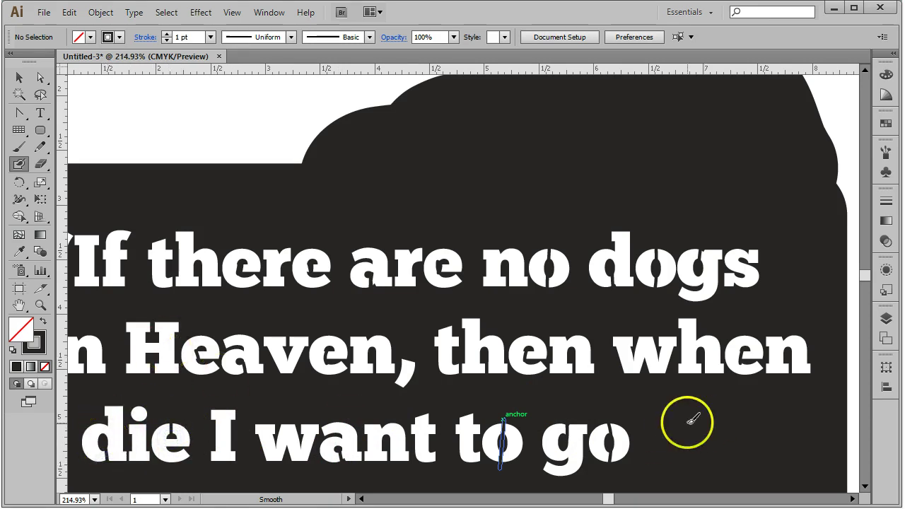